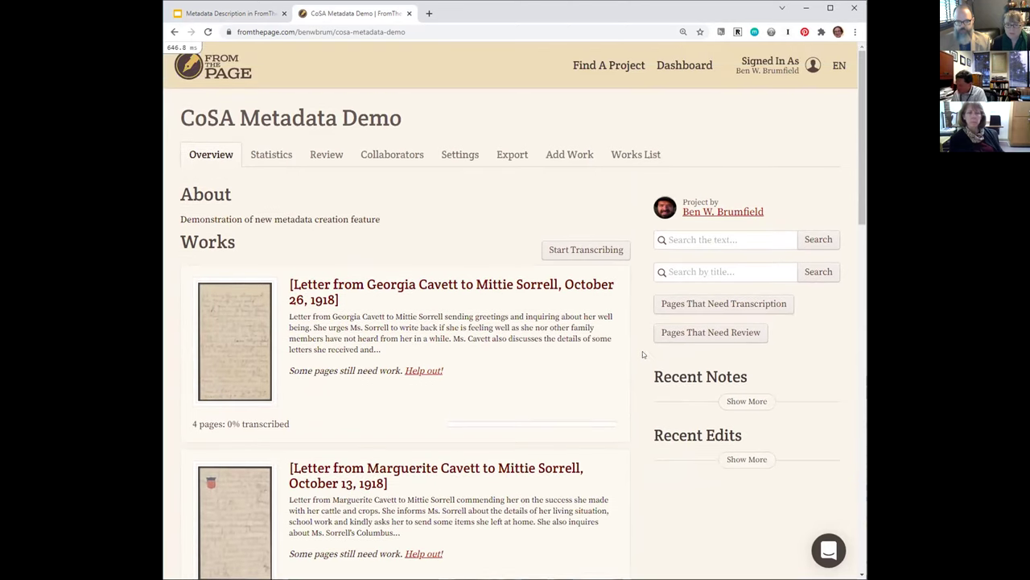
Step: Open the October 26, 1918 letter in the collection and page through its transcription pages from Image 1 to Image 4
left_click(388, 288)
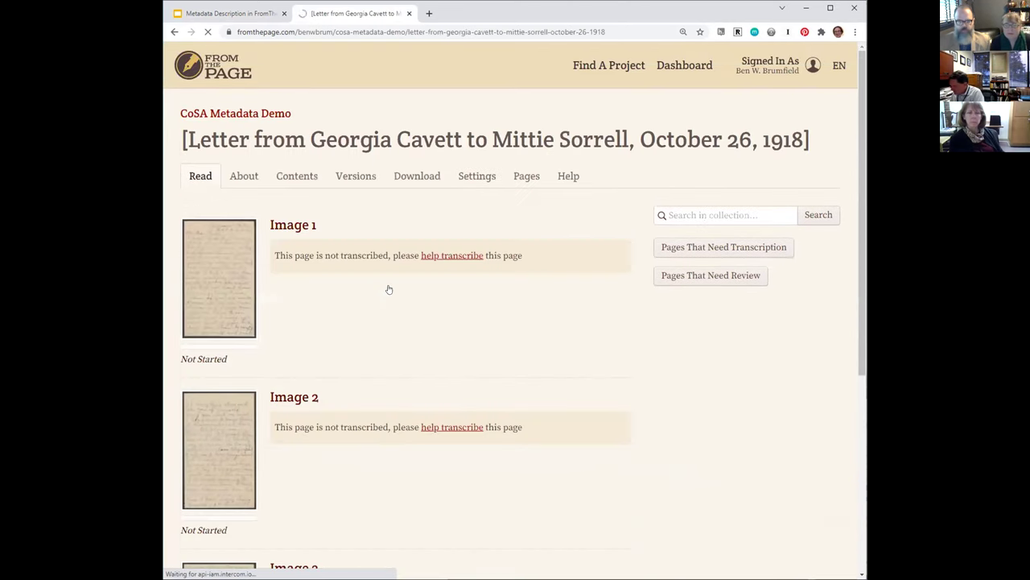
left_click(231, 270)
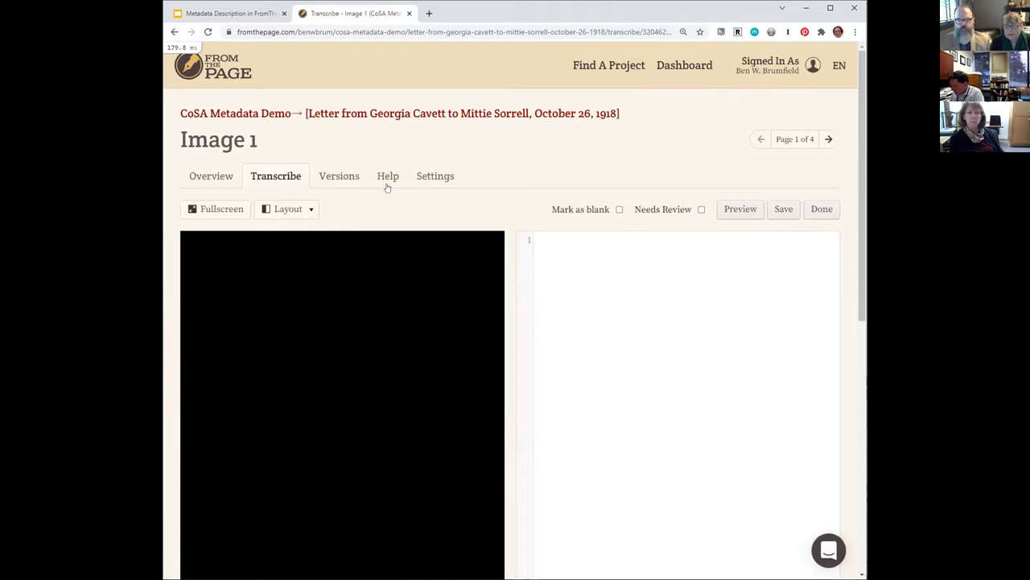
left_click(829, 140)
left_click(829, 139)
left_click(829, 140)
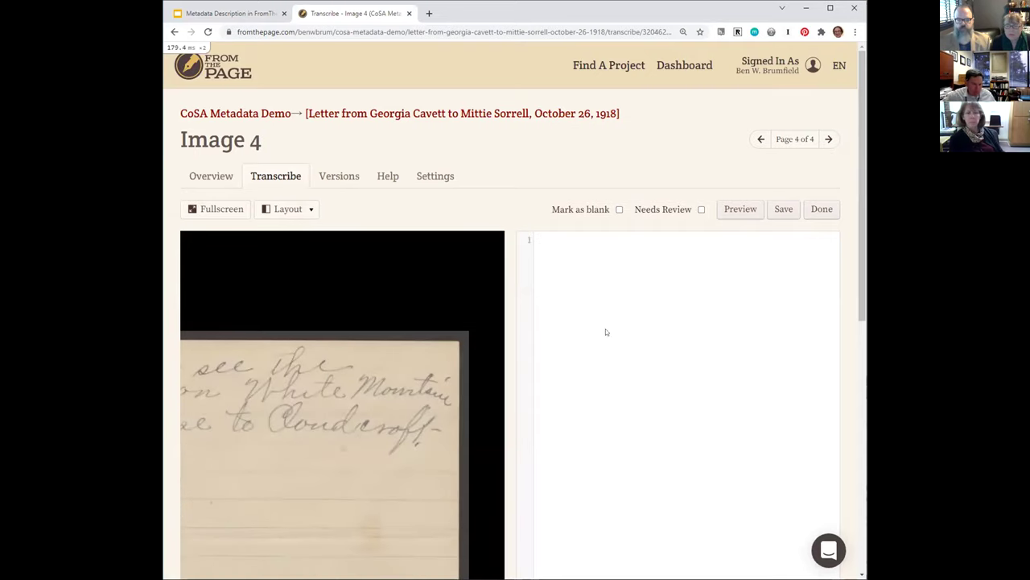
Step: Return to the CoSA Metadata Demo collection and enable Metadata Description in its settings
left_click(250, 115)
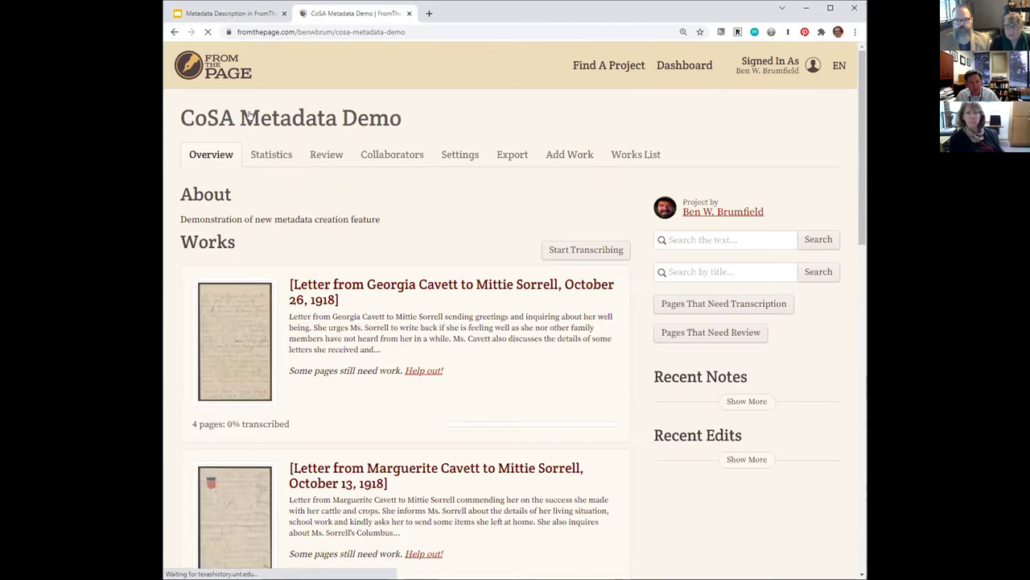
left_click(462, 156)
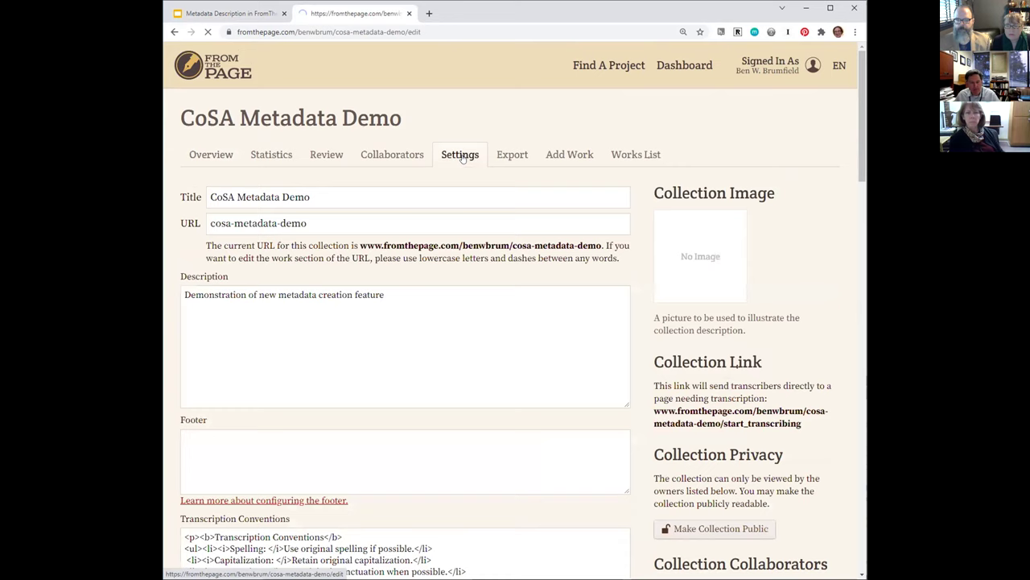
scroll(652, 266, "down", 6)
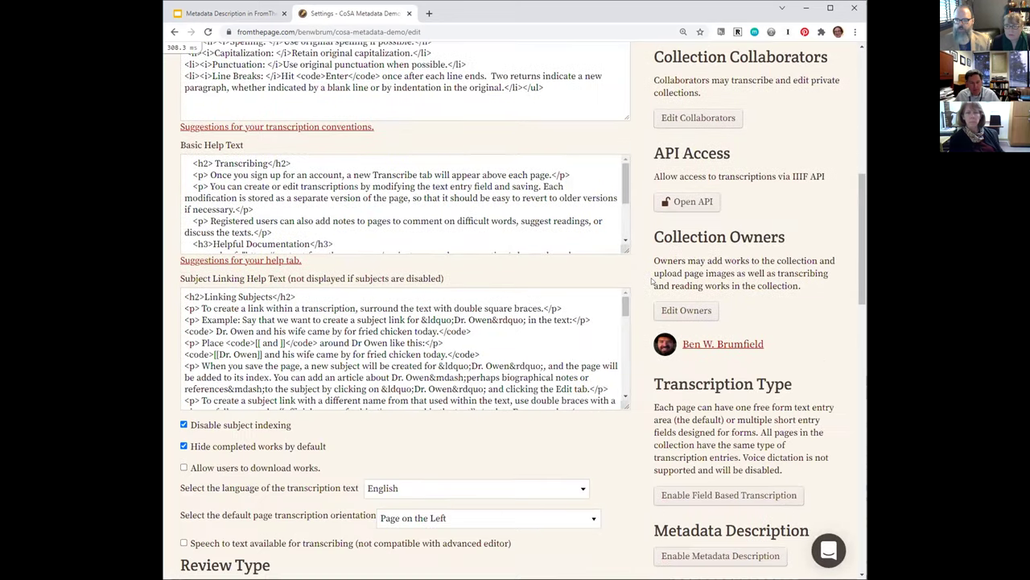
scroll(652, 280, "down", 5)
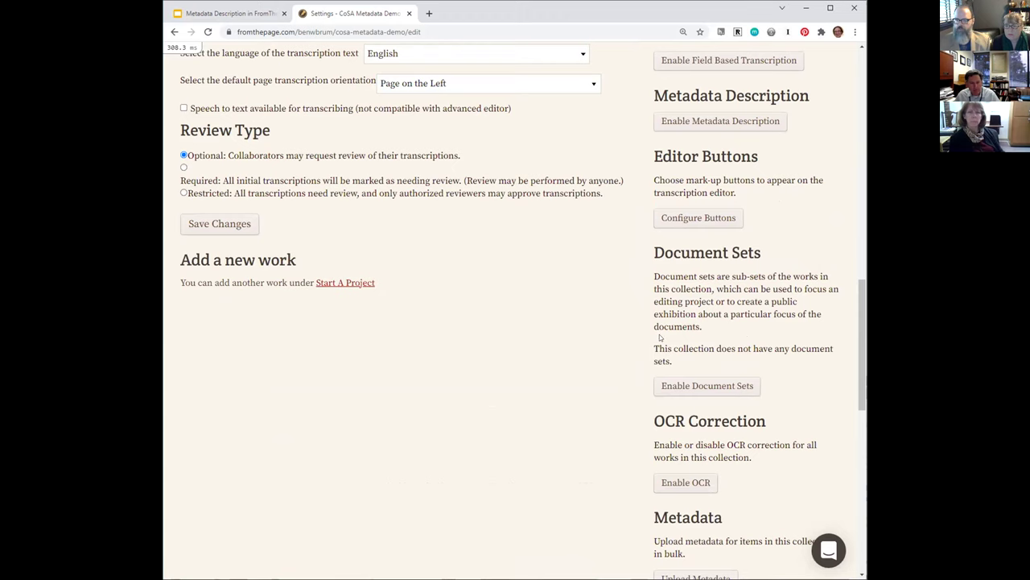
scroll(645, 316, "up", 2)
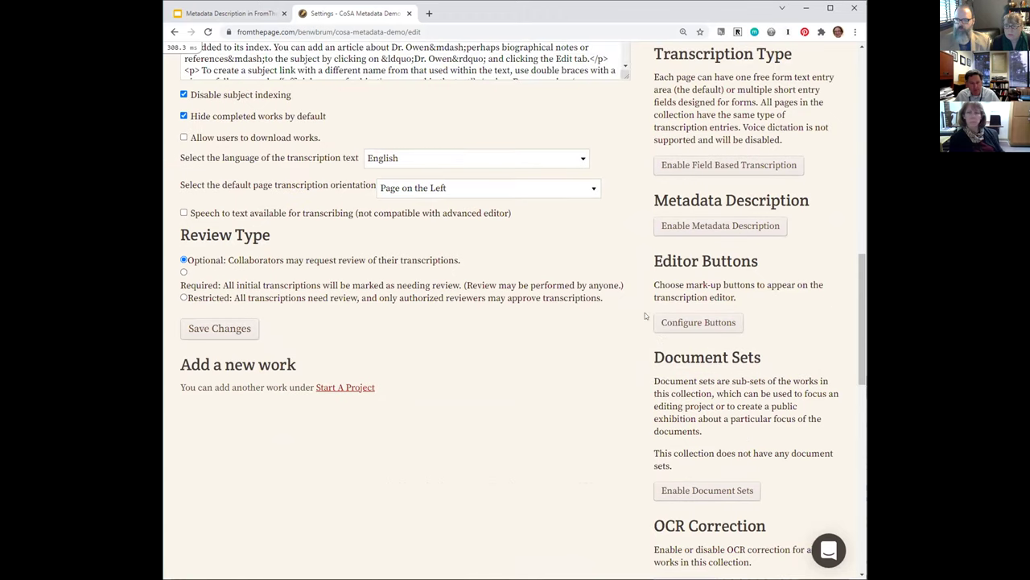
left_click(735, 229)
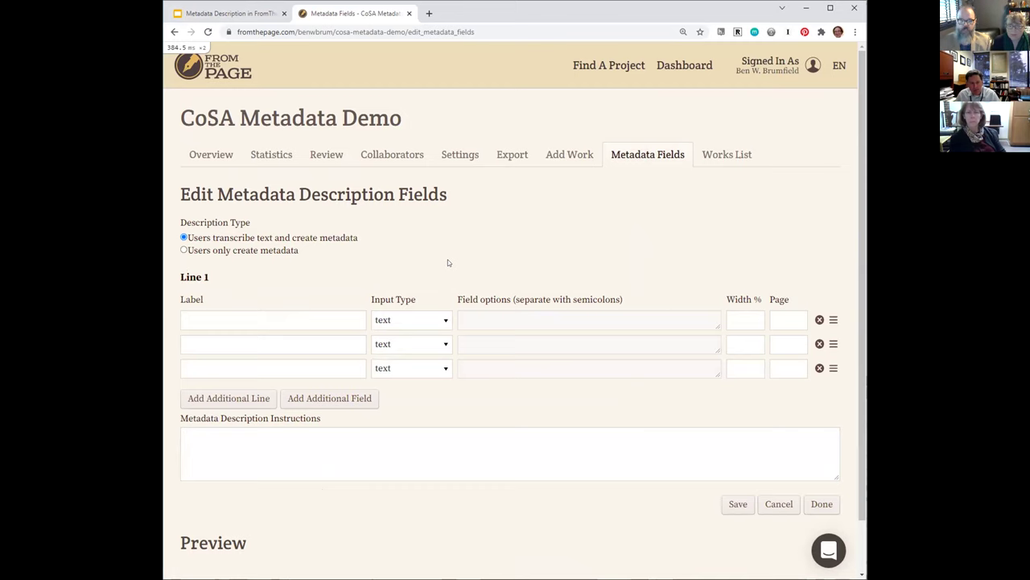
Step: Try the description type "Users only create metadata" and return to "Users transcribe text and create metadata"
left_click(293, 250)
left_click(300, 237)
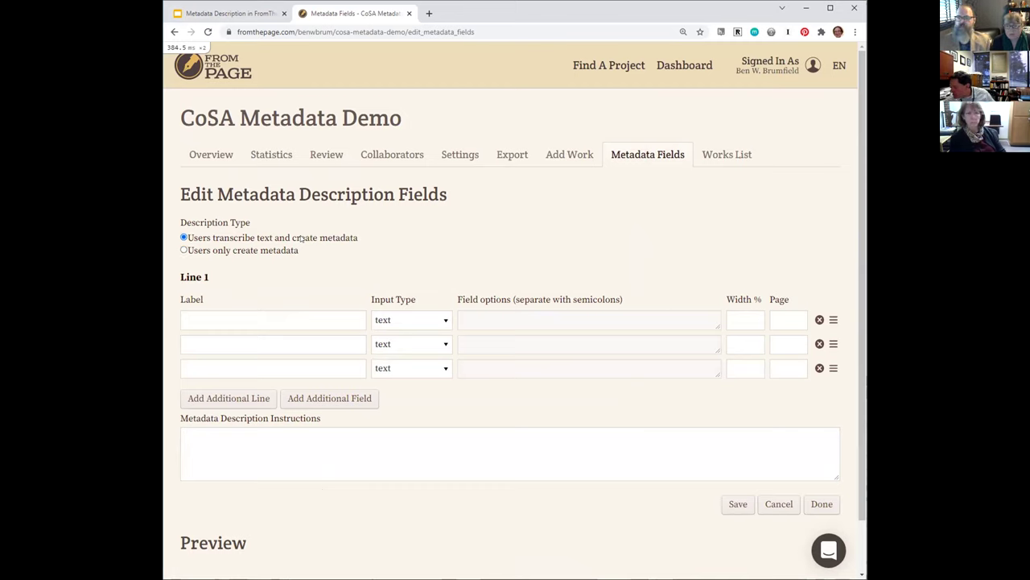
left_click(288, 250)
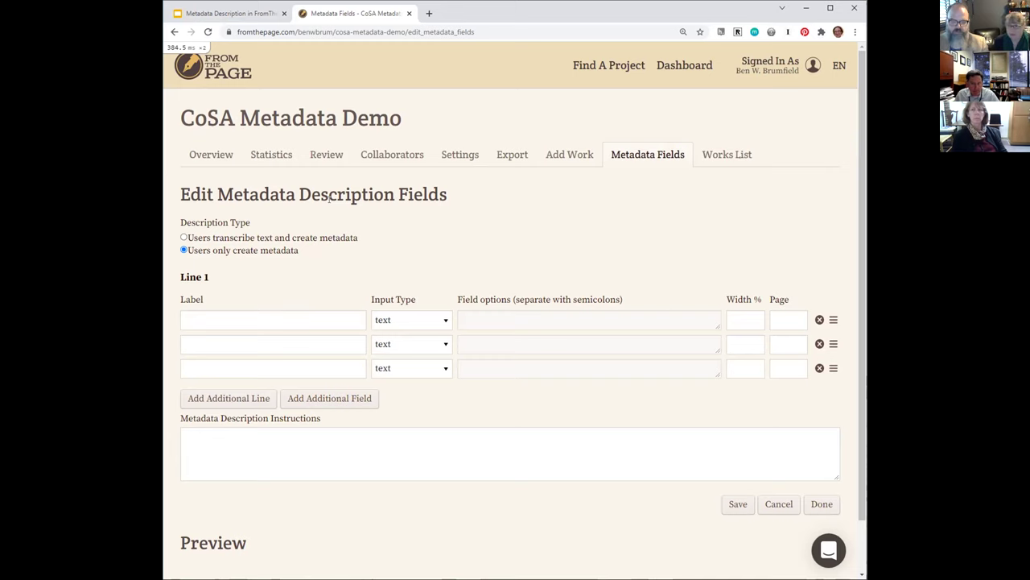
left_click(240, 238)
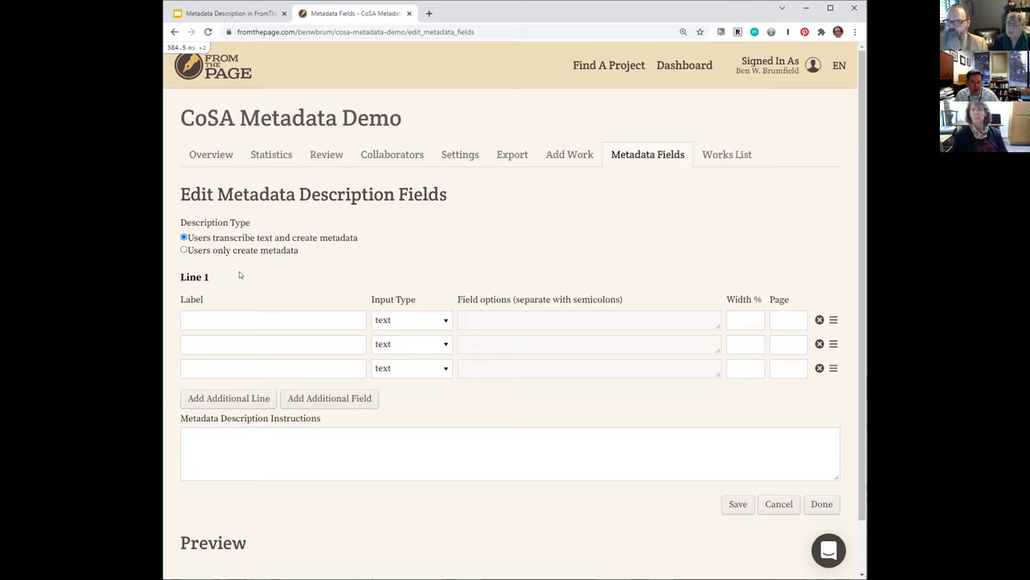
Step: Label the first metadata field in Line 1 "Sender first name"
left_click(233, 314)
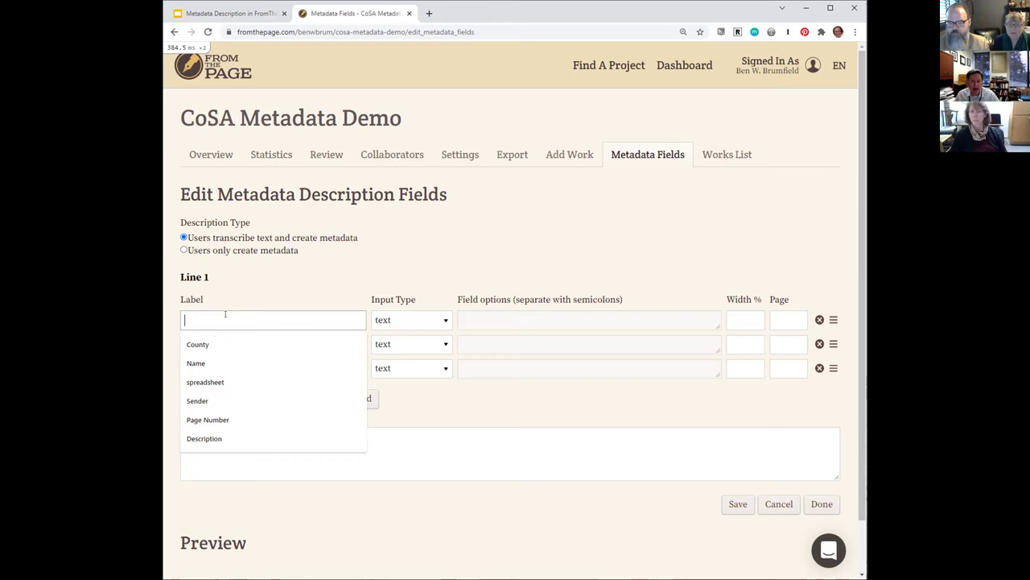
type("Sender name")
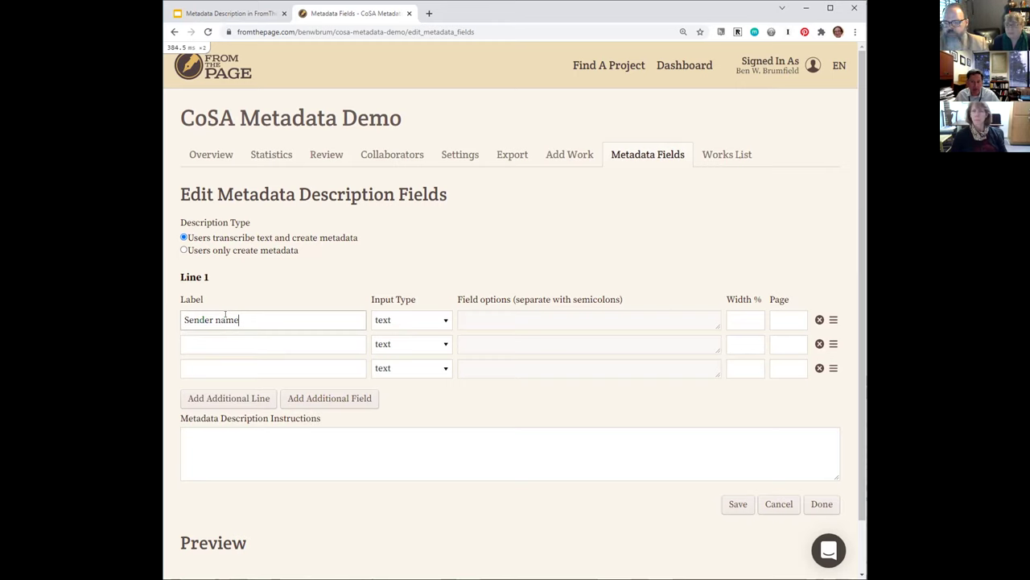
key("BackSpace")
key("BackSpace")
key("BackSpace")
key("BackSpace")
type("fir")
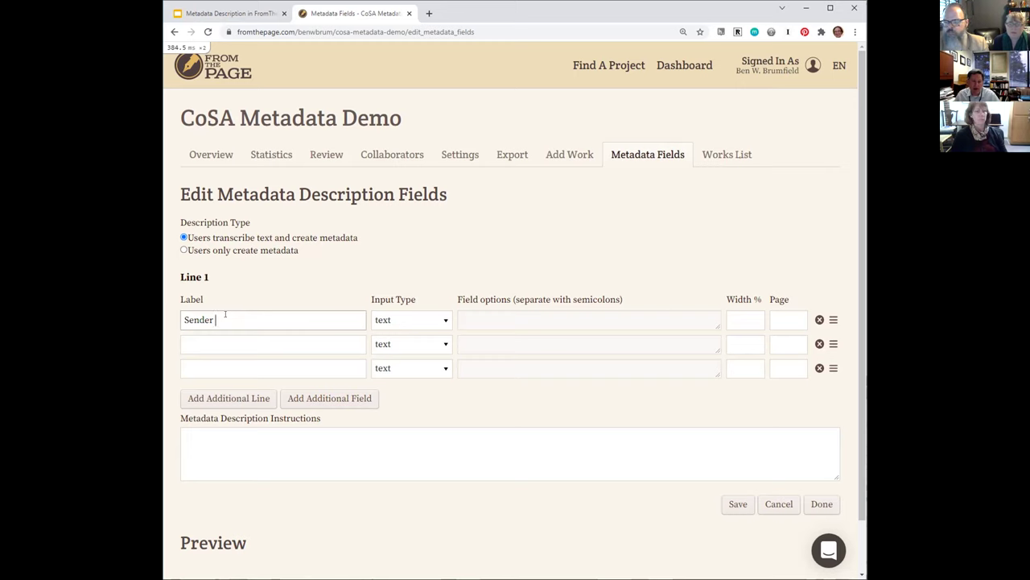
type("st name")
Step: Label the second metadata field in Line 1 "Sender last name", leaving the first field's remaining options at their defaults
key("Tab")
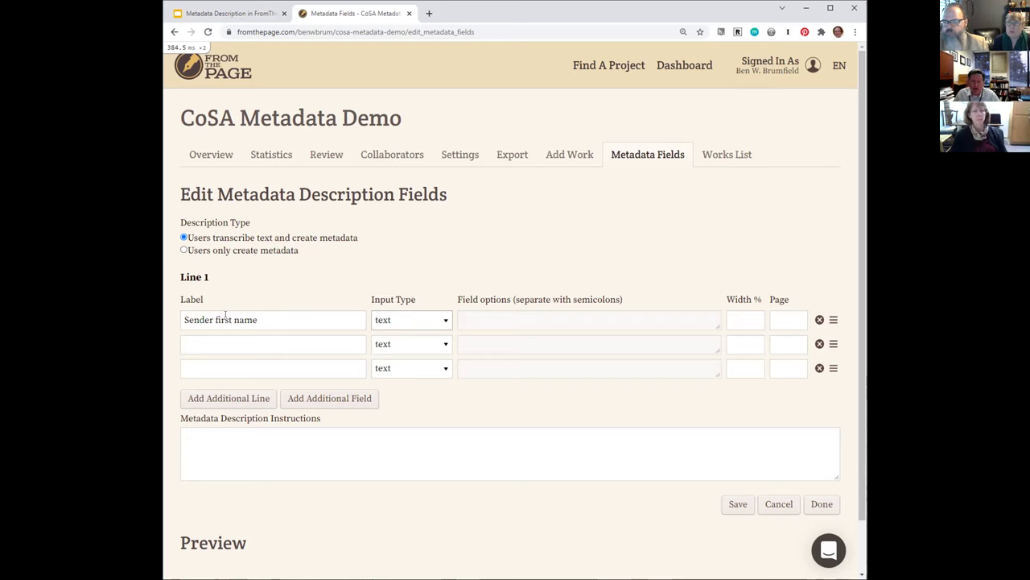
key("Tab")
key("Tab")
key("Tab")
key("Tab")
type("S")
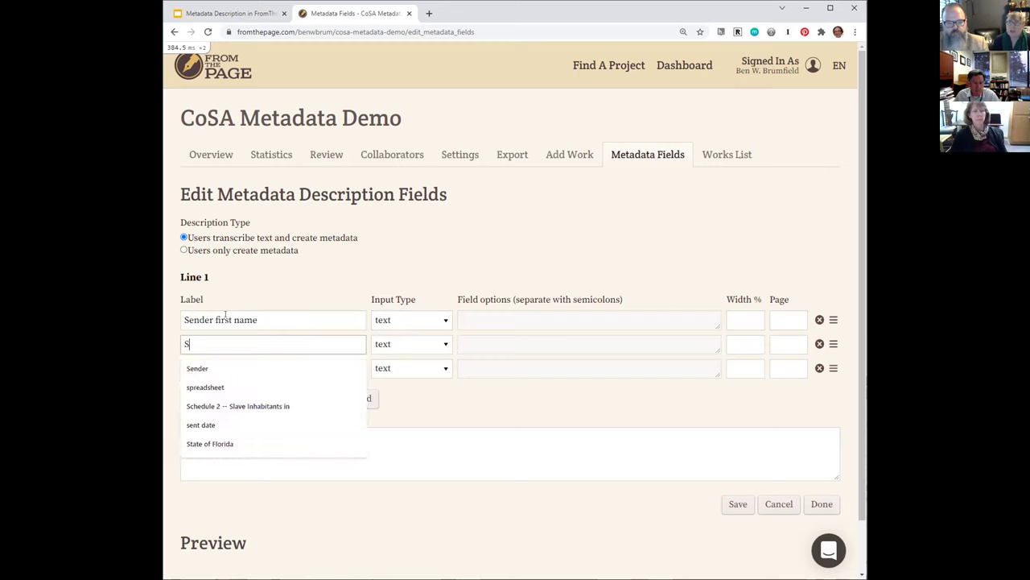
key("Down")
key("Return")
type("last name")
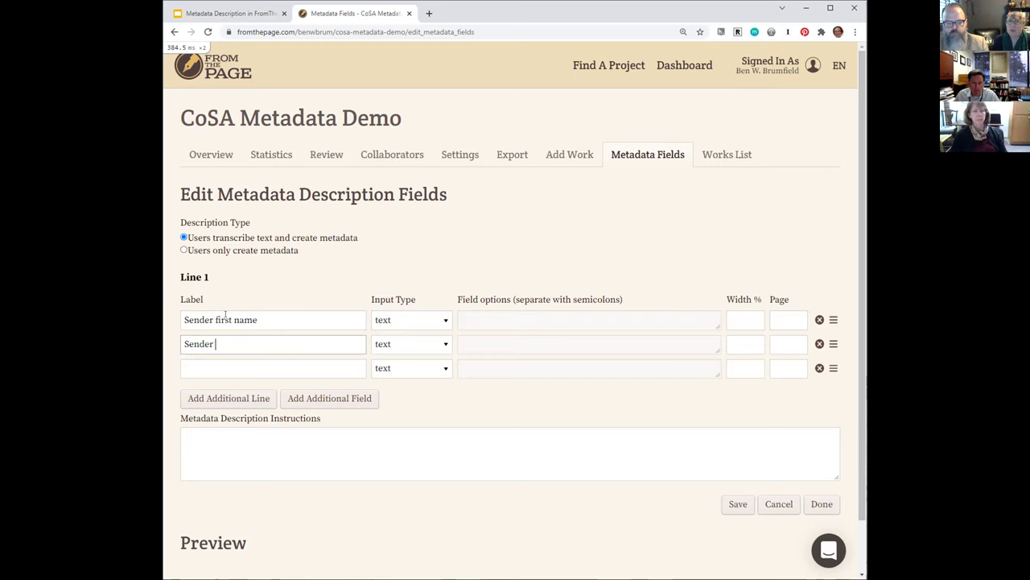
Step: Label the third metadata field in Line 1 "Document date" and set its input type to date
key("Tab")
key("Tab")
key("Tab")
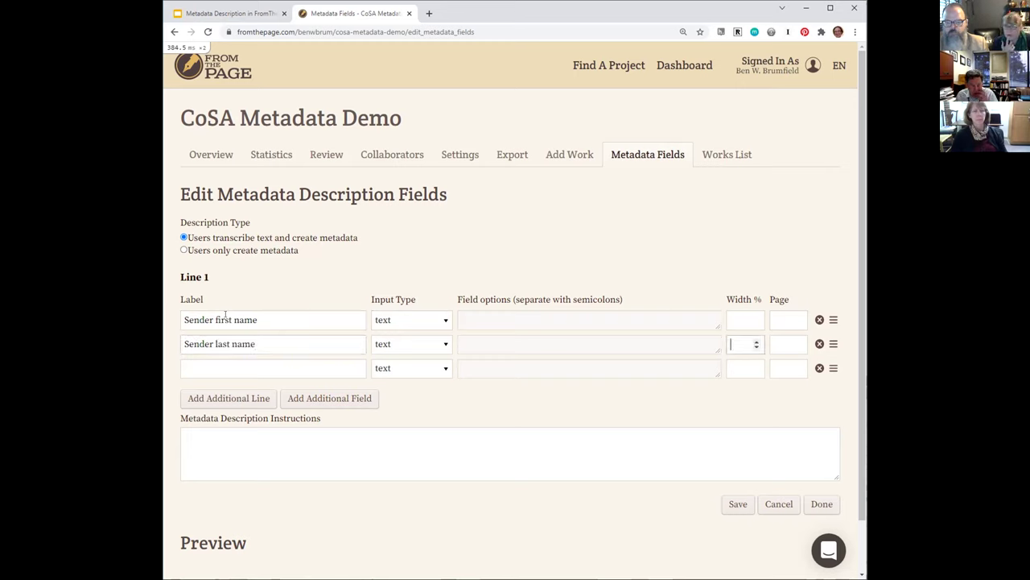
key("Tab")
key("Tab")
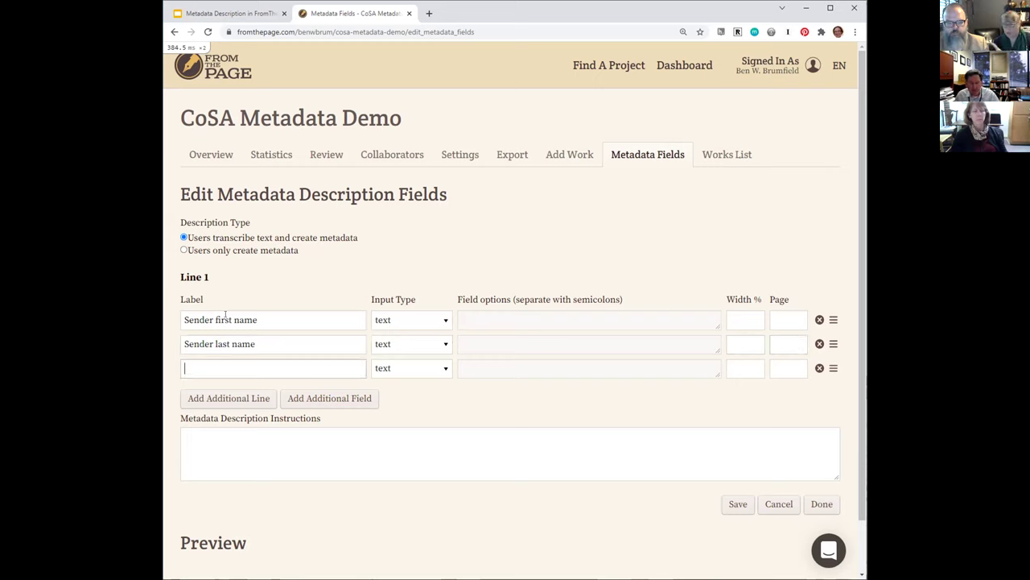
type("Document date")
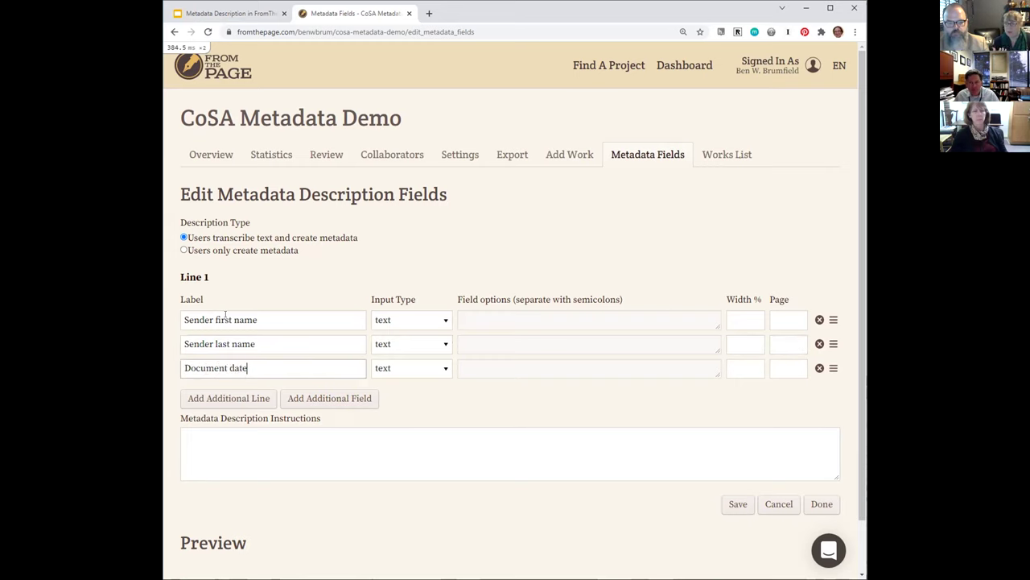
key("Tab")
key("d")
key("Tab")
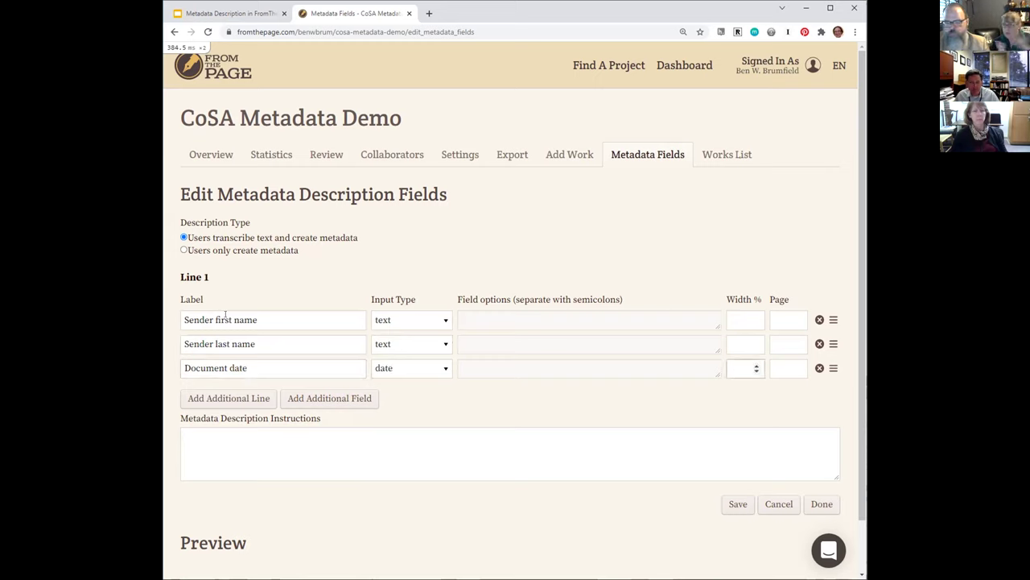
Step: Add a fourth field to Line 1 and label it "Sent from"
left_click(310, 398)
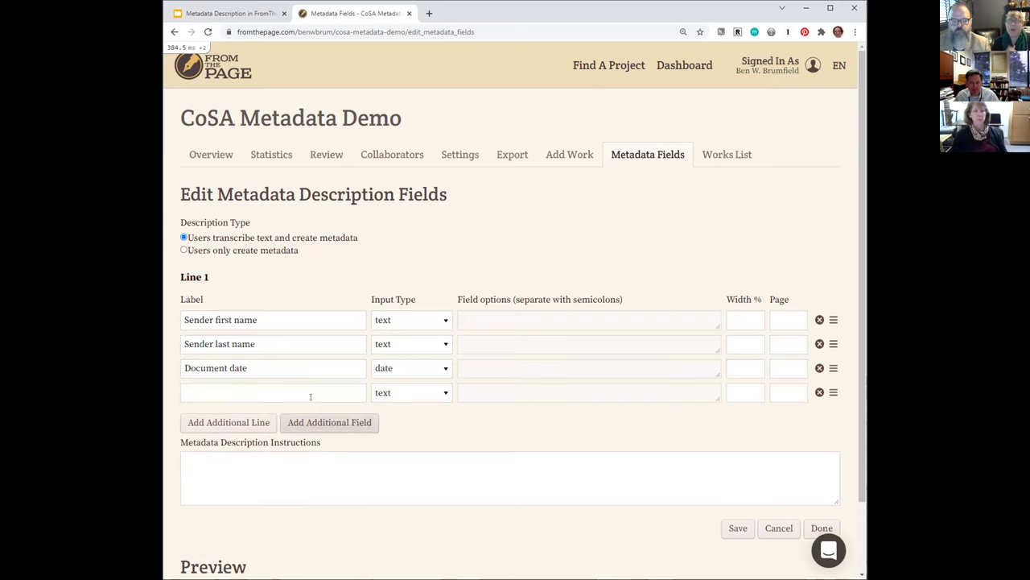
left_click(304, 392)
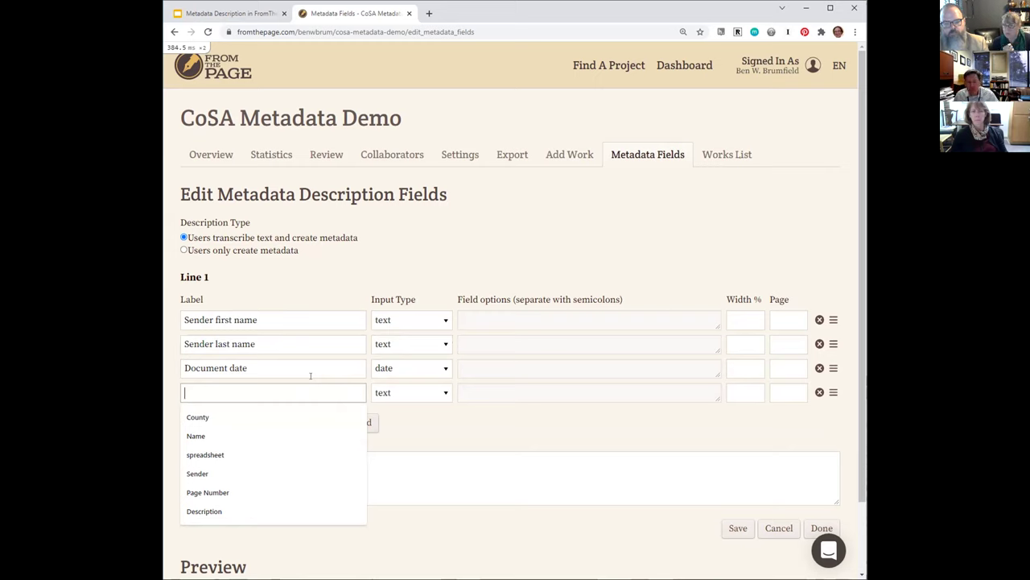
type("Sent from")
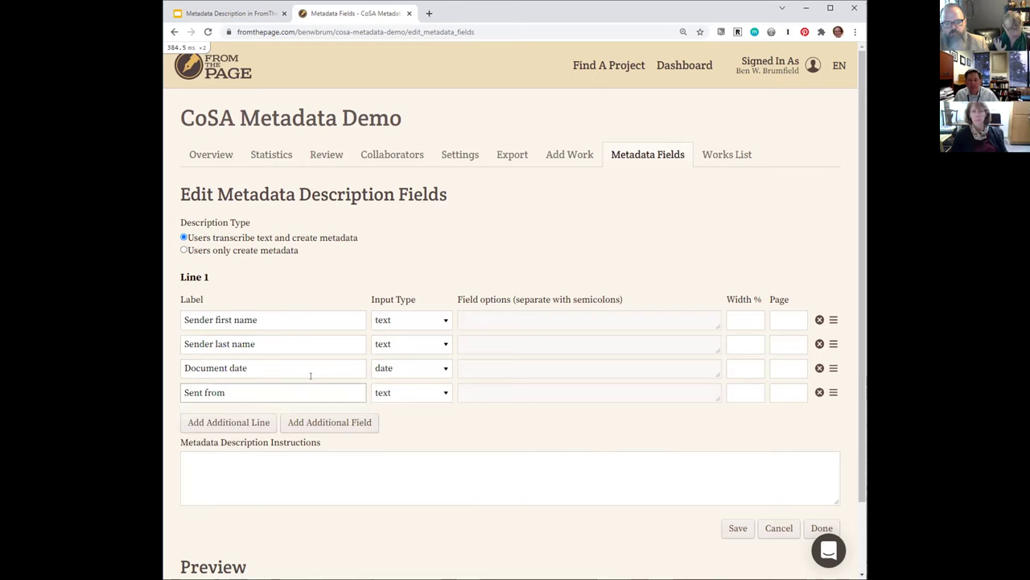
key("BackSpace")
key("BackSpace")
key("BackSpace")
key("BackSpace")
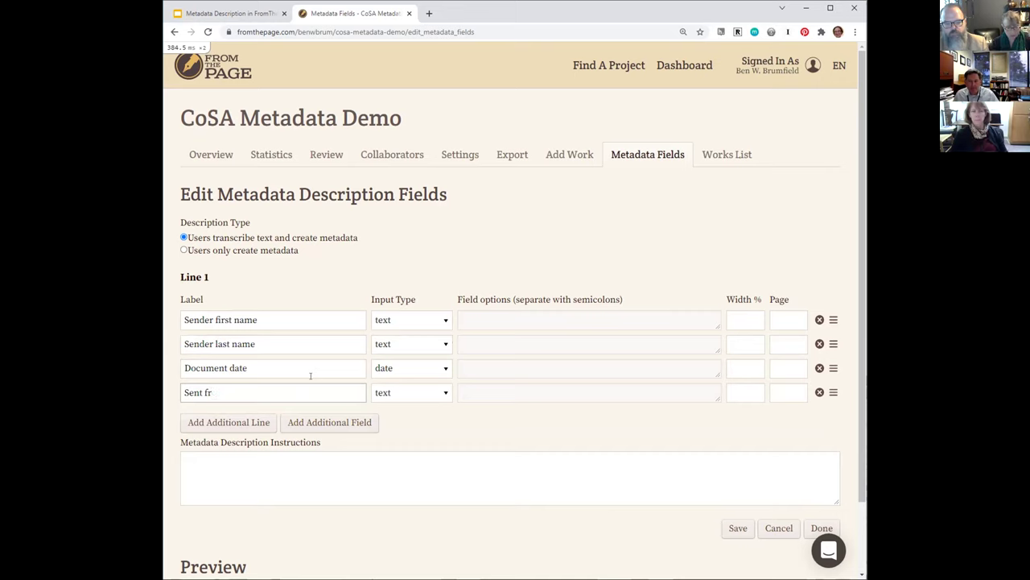
type("from")
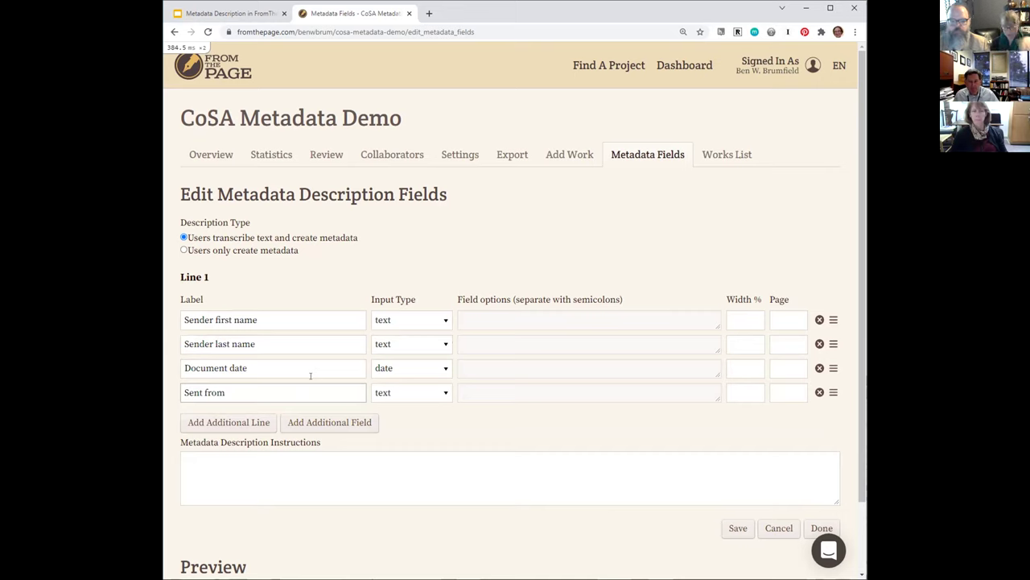
Step: Add a second line to the metadata form and label its first field "Recipient first name"
left_click(314, 420)
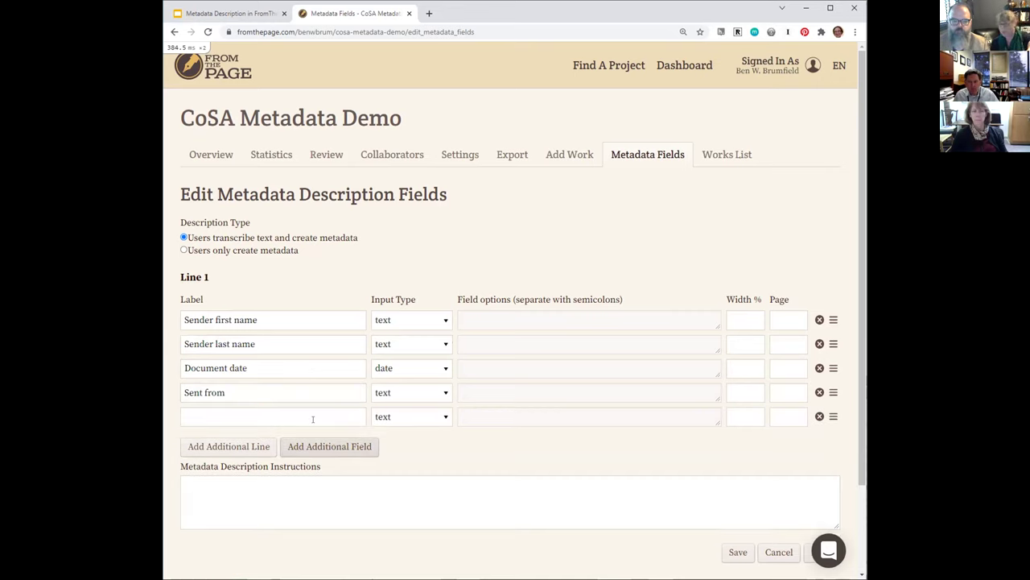
left_click(820, 416)
left_click(220, 422)
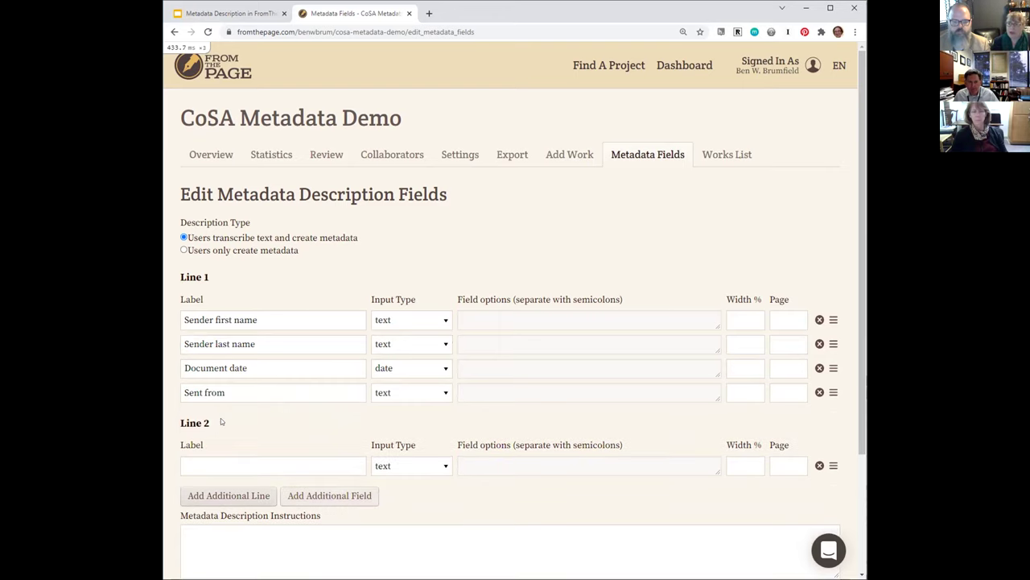
type("R")
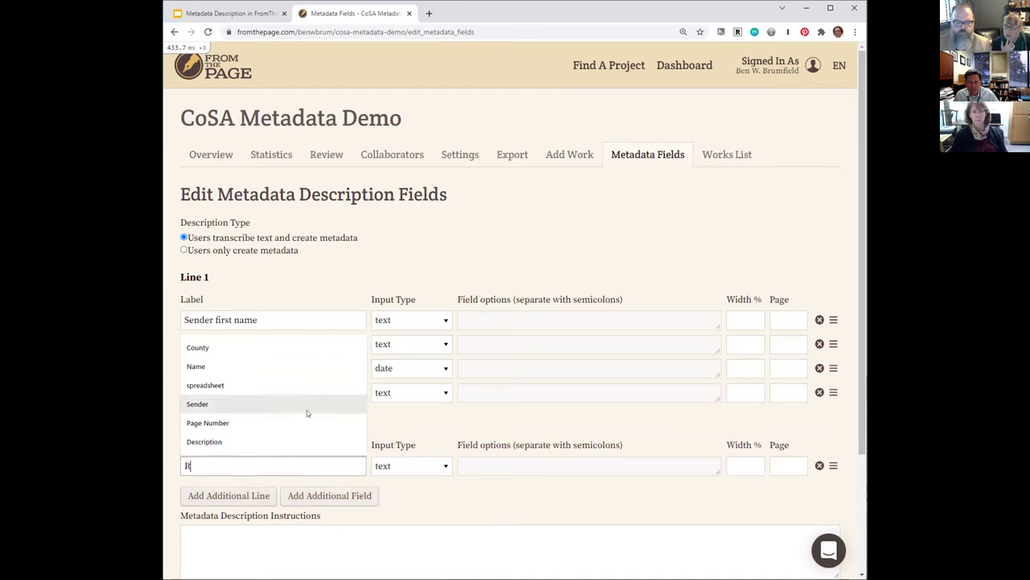
type("ecipient f")
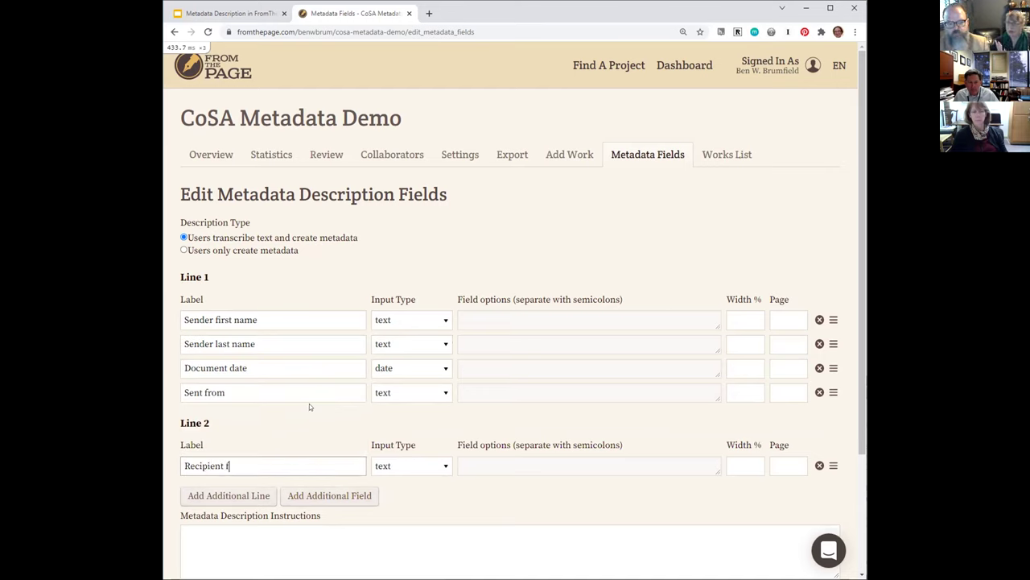
type("irst name")
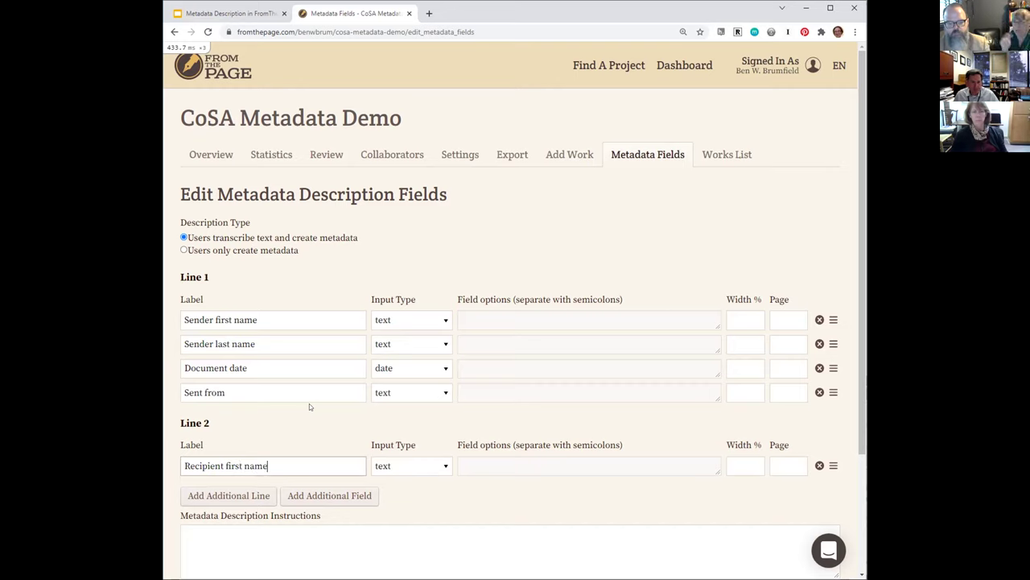
Step: Add another field to Line 2 and label it "Recipient last name"
left_click(333, 495)
left_click(322, 490)
type("Re")
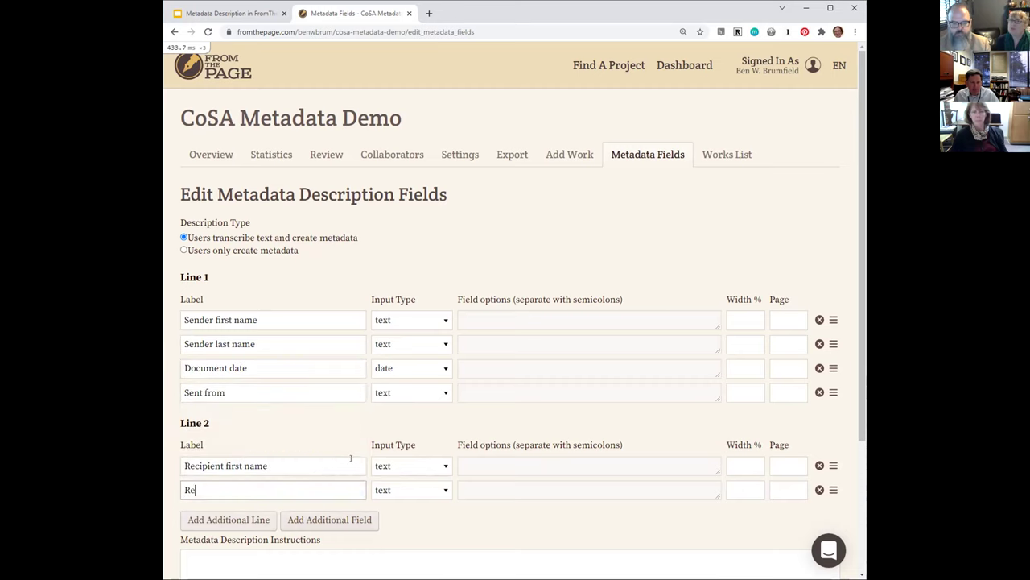
type("cipient ast")
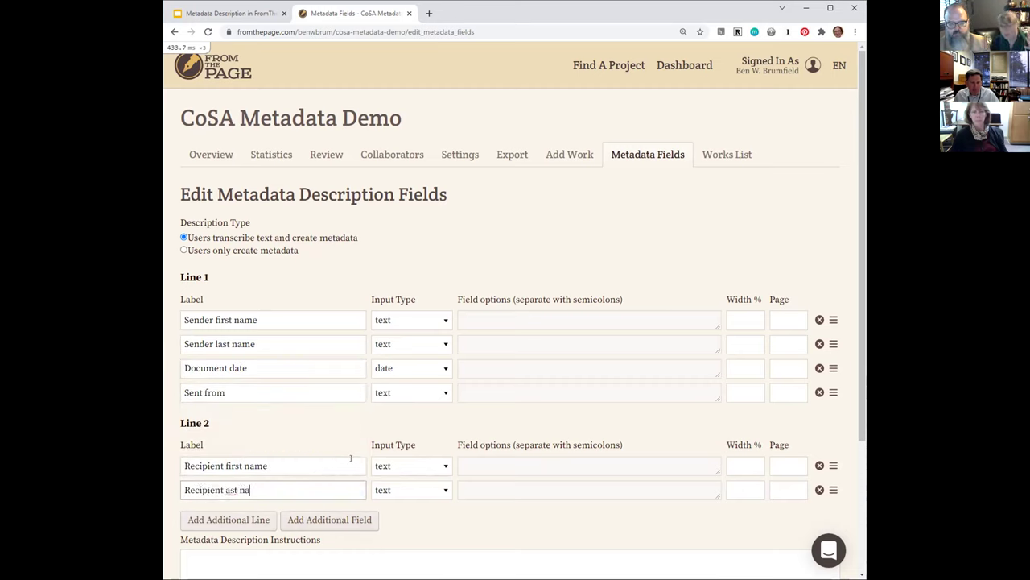
type("ast name")
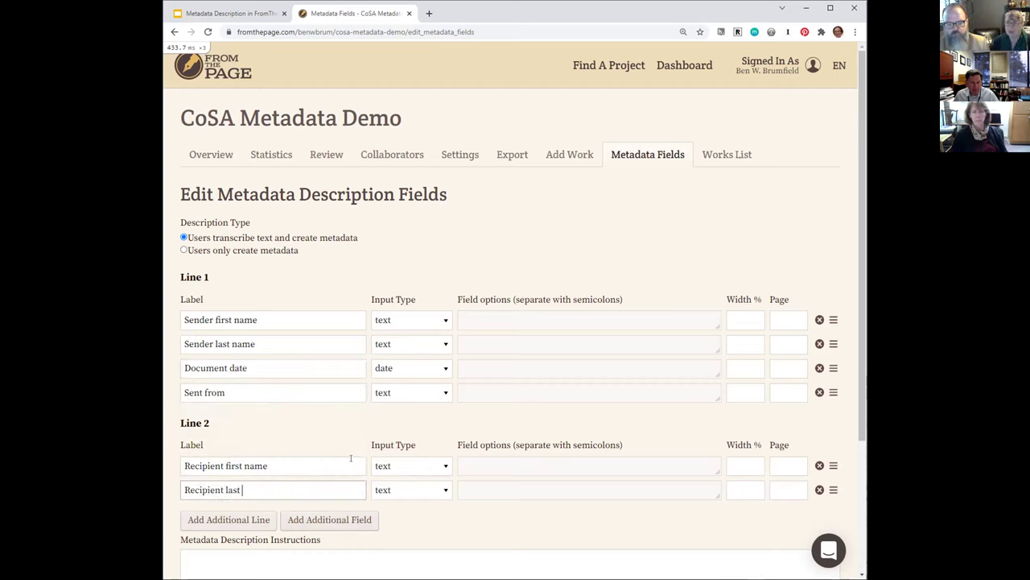
Step: Add a third field to Line 2 and label it "Postmark date"
left_click(330, 520)
scroll(349, 418, "down", 2)
left_click(277, 409)
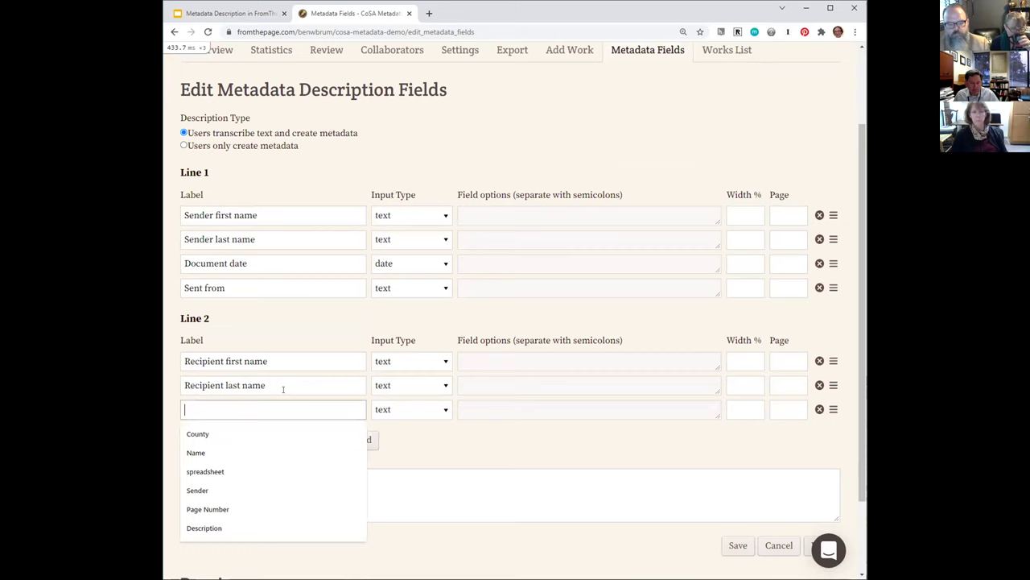
type("Postmark date")
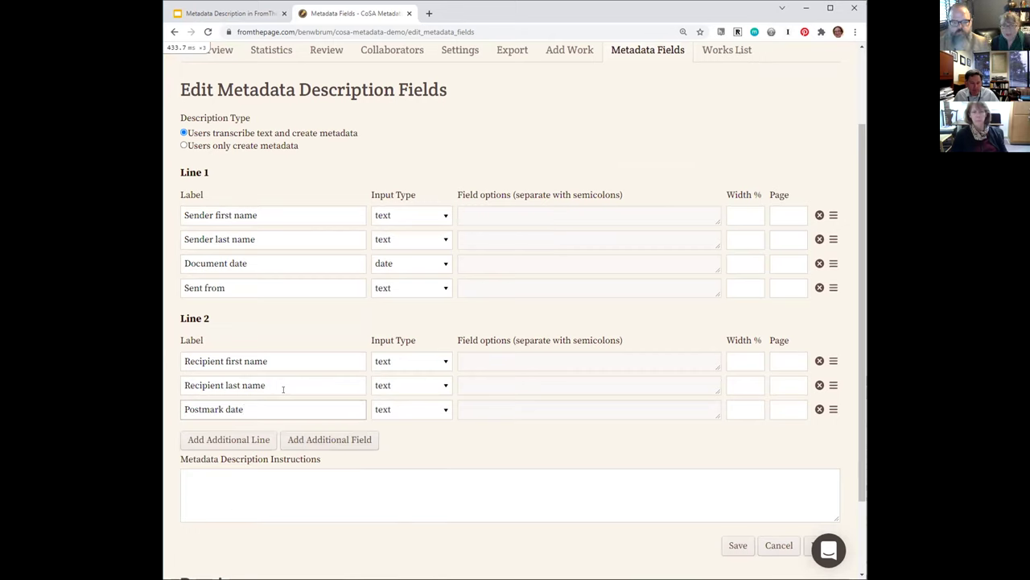
Step: Add a fourth field to Line 2 and label it "Sent to"
left_click(311, 439)
left_click(296, 427)
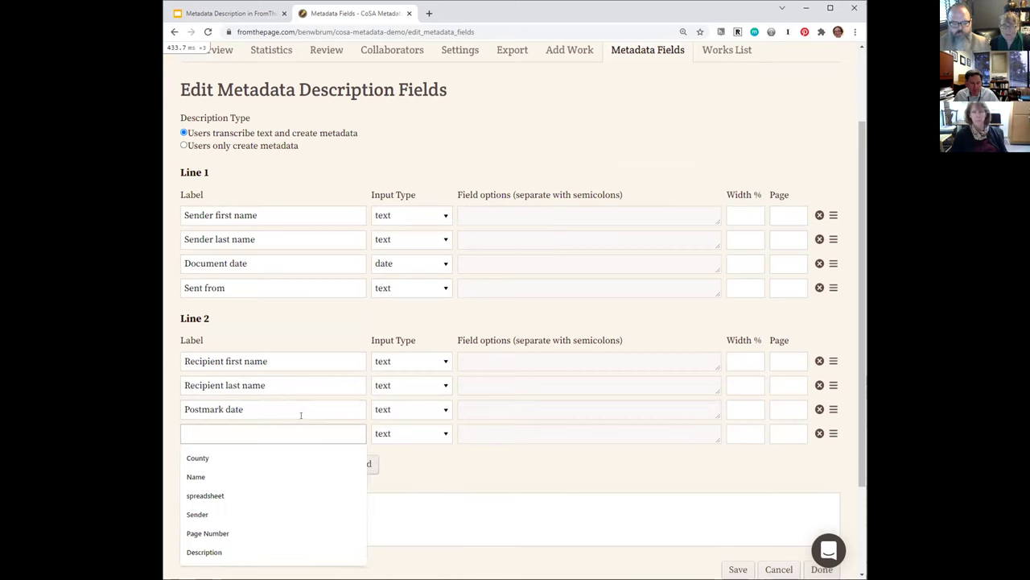
type("Sent to")
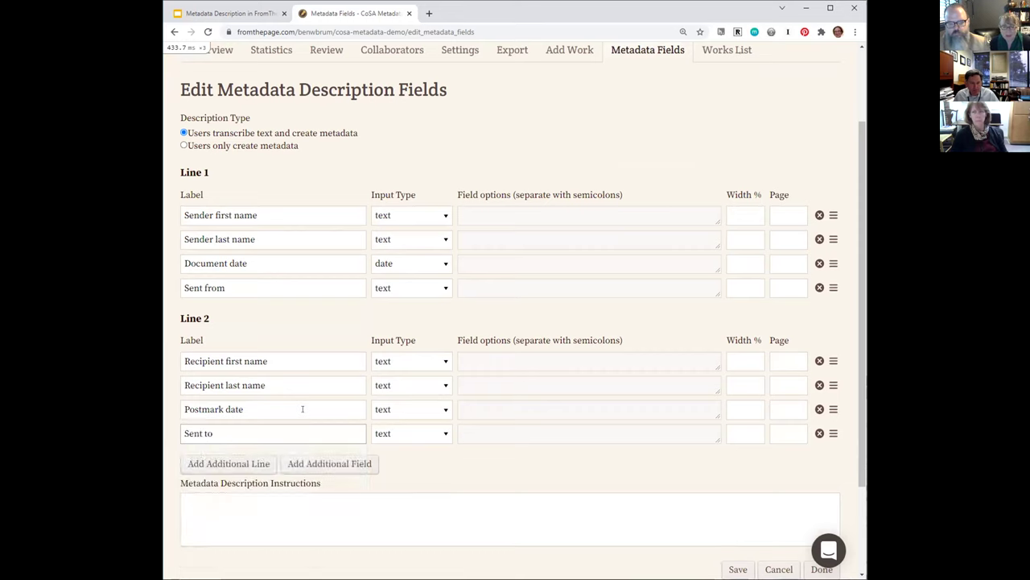
Step: Set the input type of the "Postmark date" field to date and check the input types offered for "Sent to"
left_click(425, 409)
left_click(412, 450)
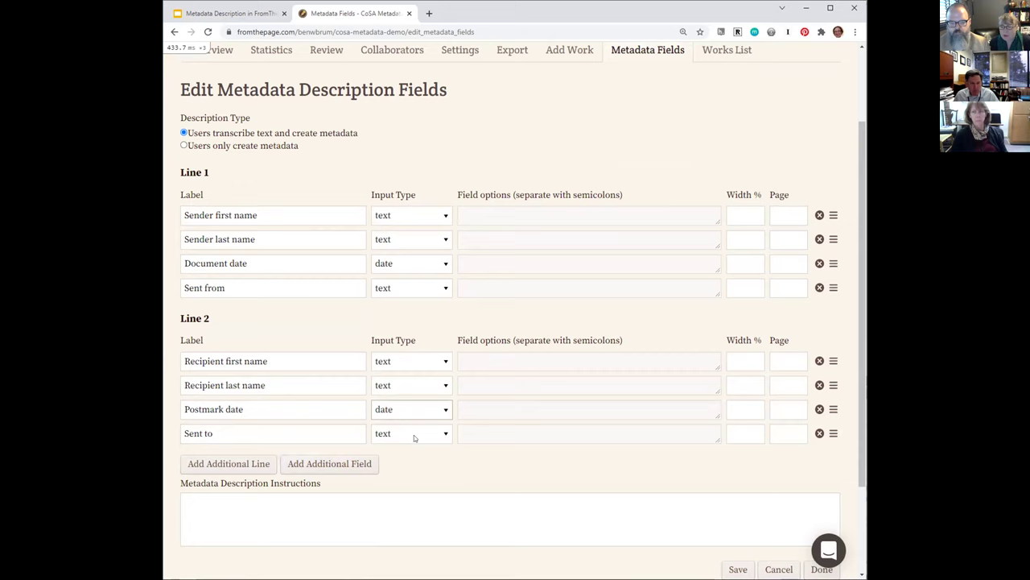
left_click(414, 435)
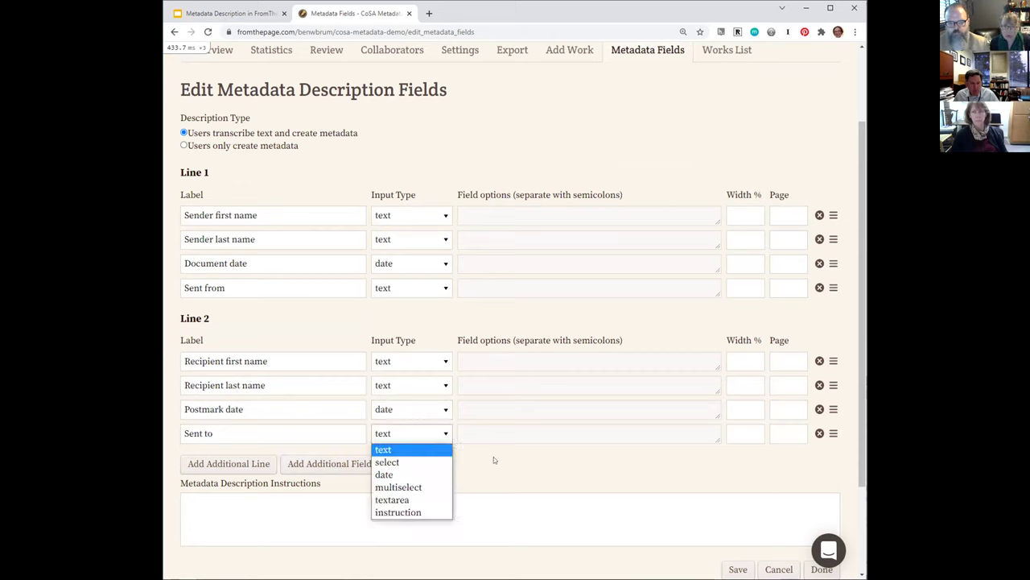
left_click(252, 465)
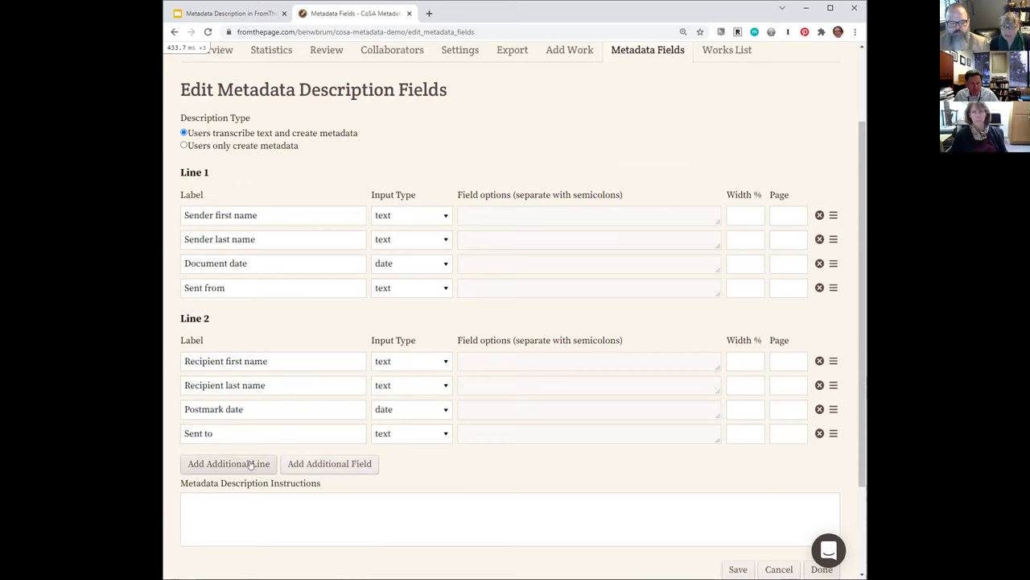
Step: Add a third line to the metadata form with a field labeled "Subjects" and set its input type to multiselect
left_click(253, 466)
left_click(260, 501)
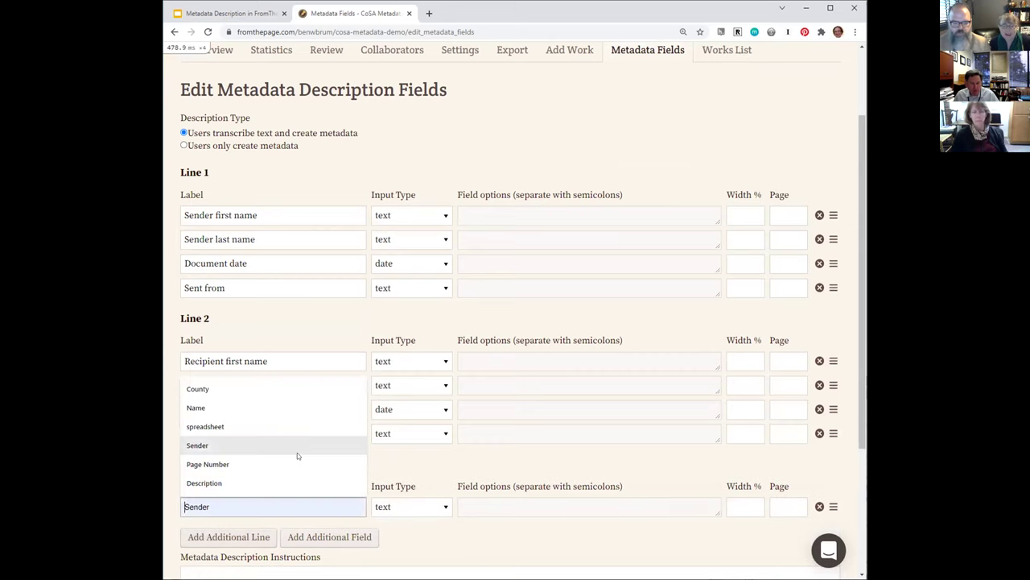
type("Subjec")
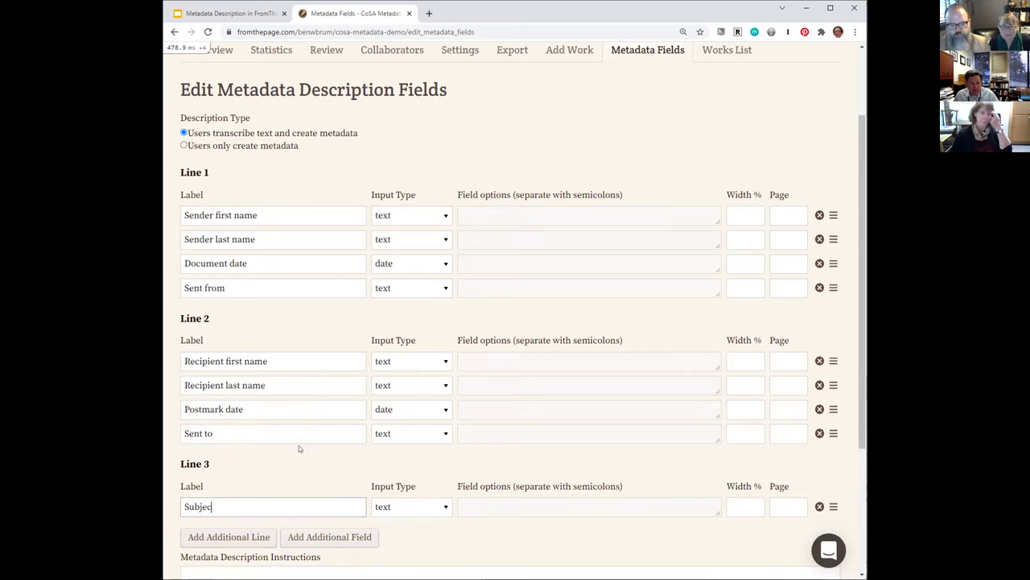
type("ts")
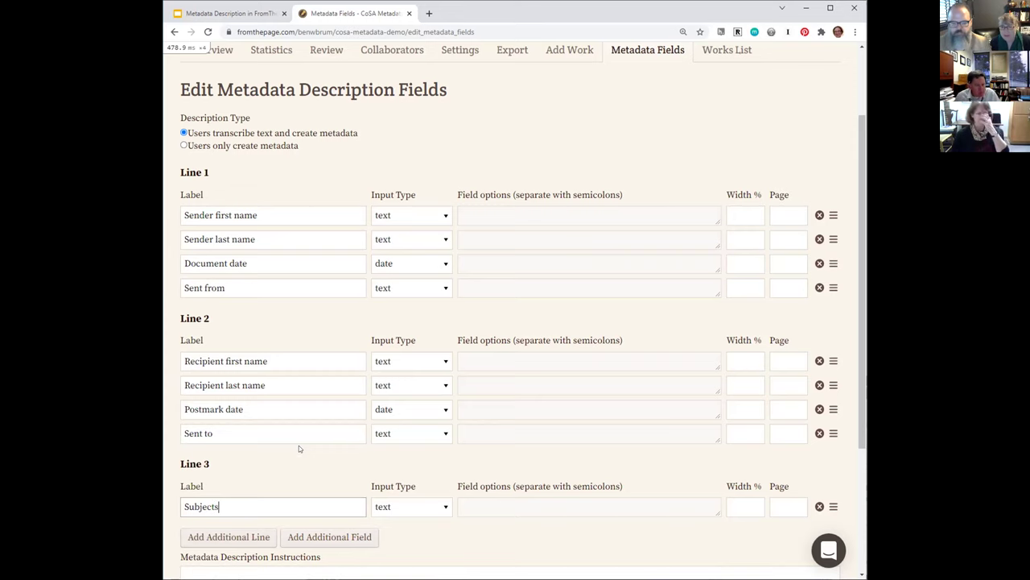
left_click(397, 507)
left_click(401, 463)
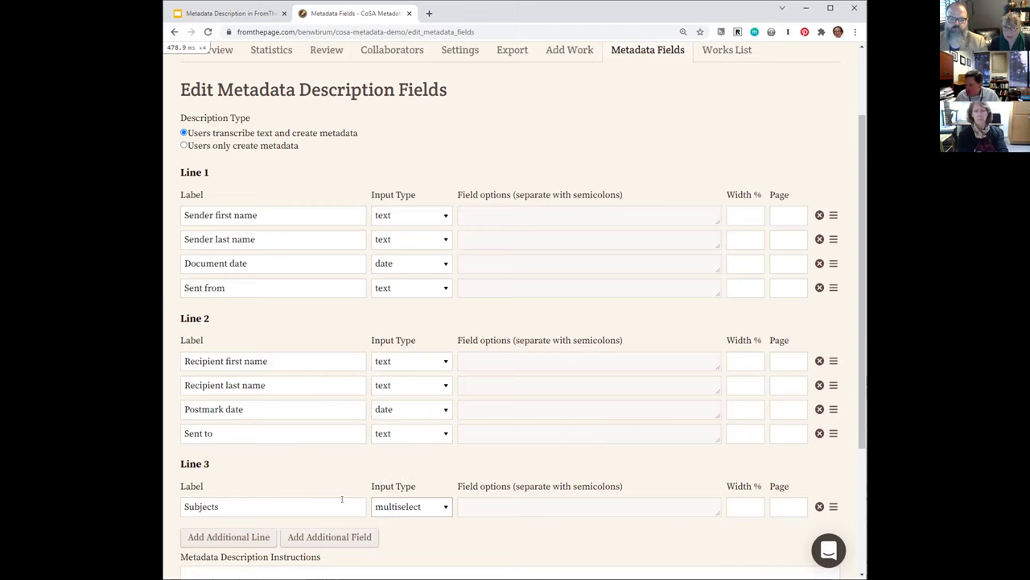
Step: Enter "Please classify the document based on its contents" as the metadata description instructions and save the form
scroll(615, 513, "down", 2)
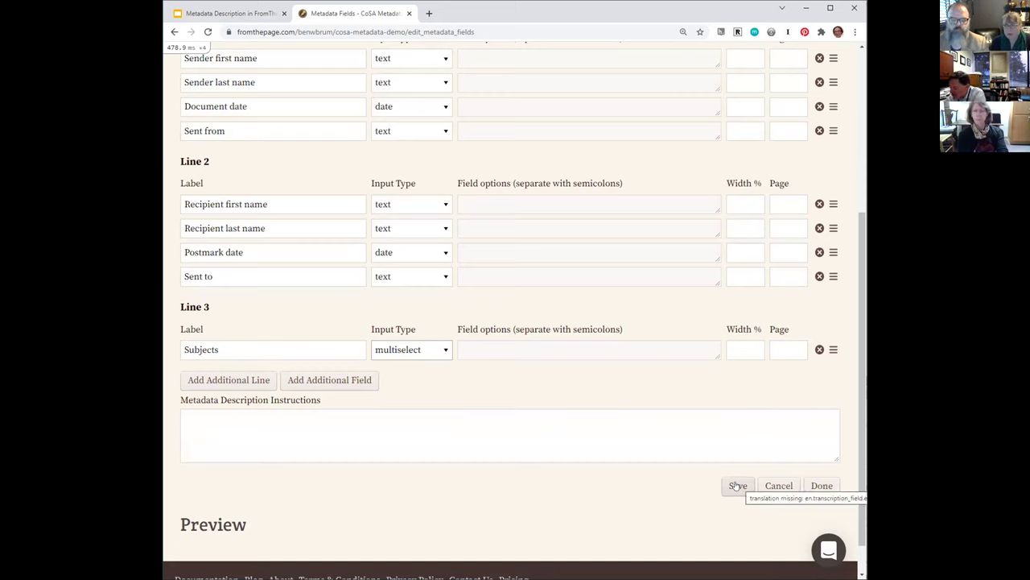
left_click(698, 458)
type("P")
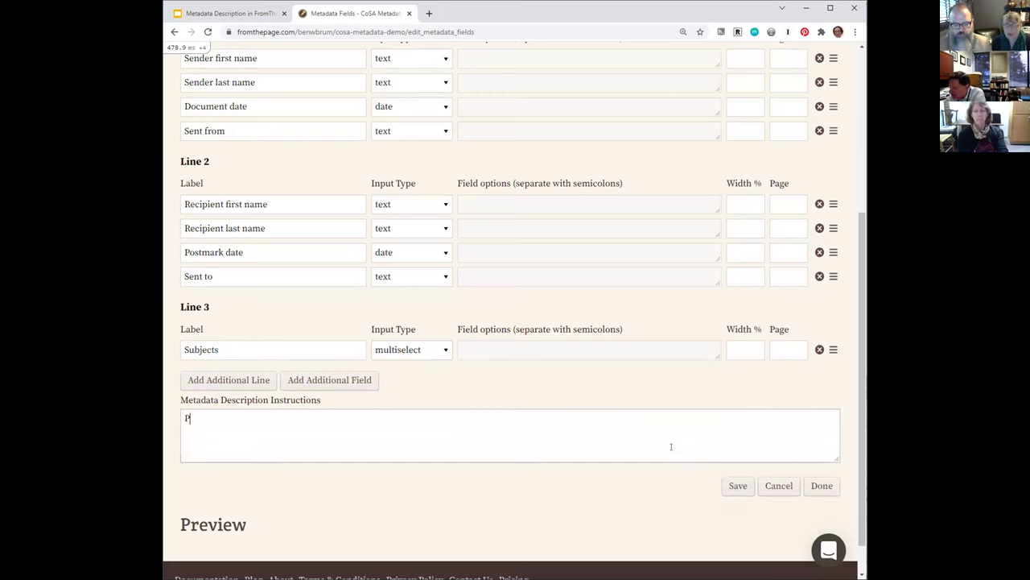
type("lease ca")
type("assify the ")
type("docu")
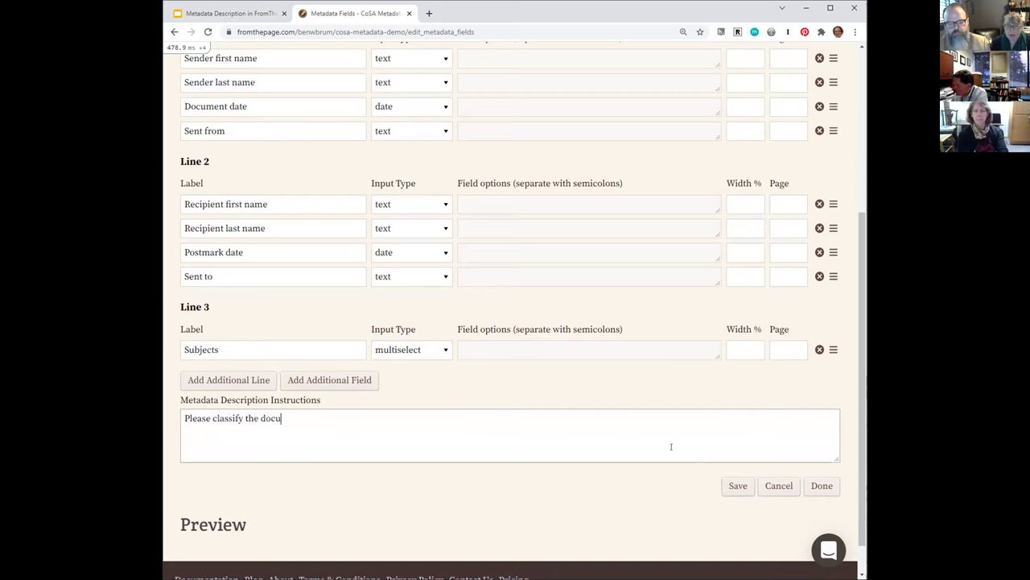
type("ment based on its contents")
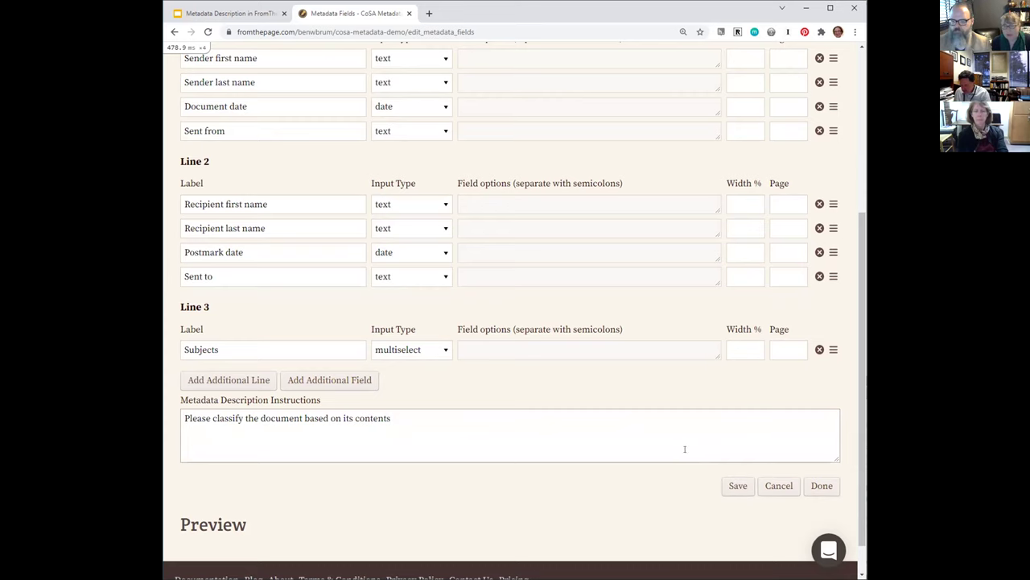
left_click(729, 488)
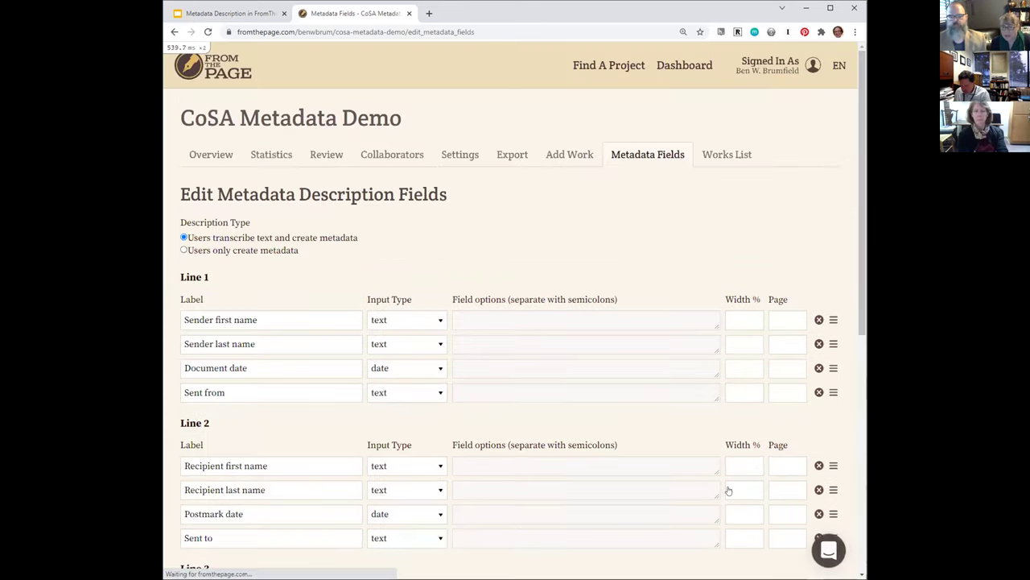
Step: Configure the "Subjects" multiselect options as War, Shipping, Domestic life and Economics, one per line, and save them
scroll(591, 402, "down", 2)
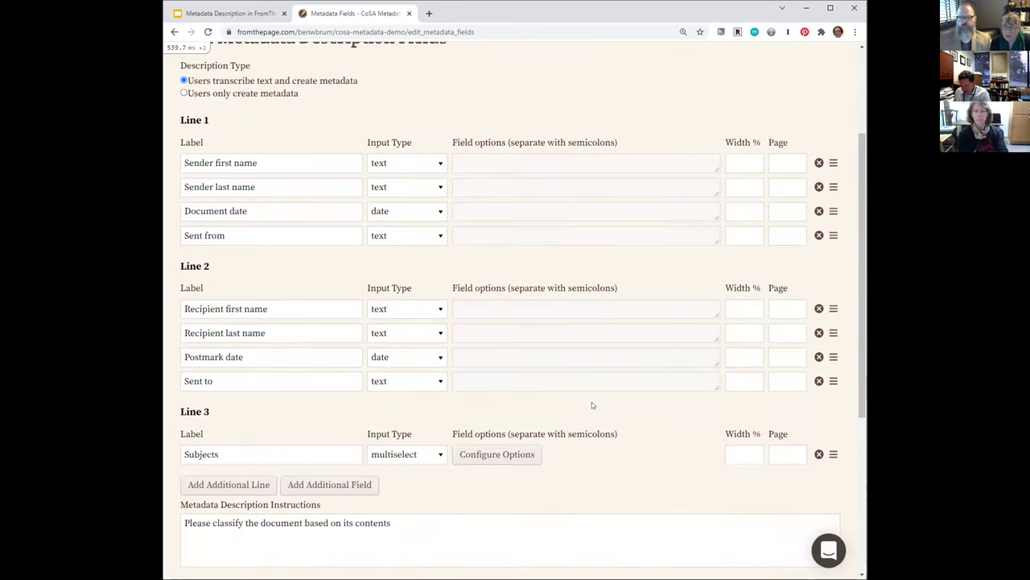
left_click(497, 454)
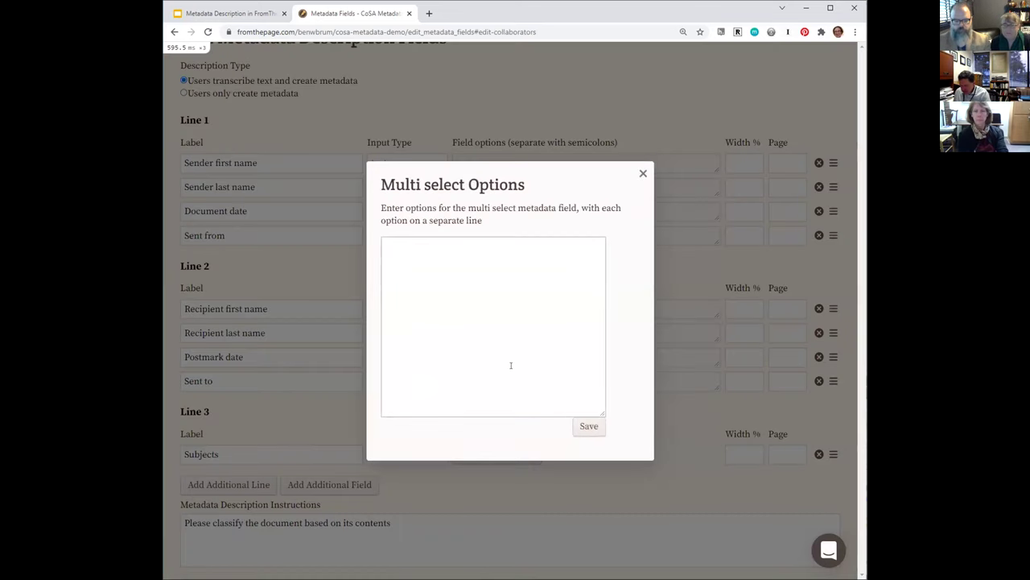
type("War")
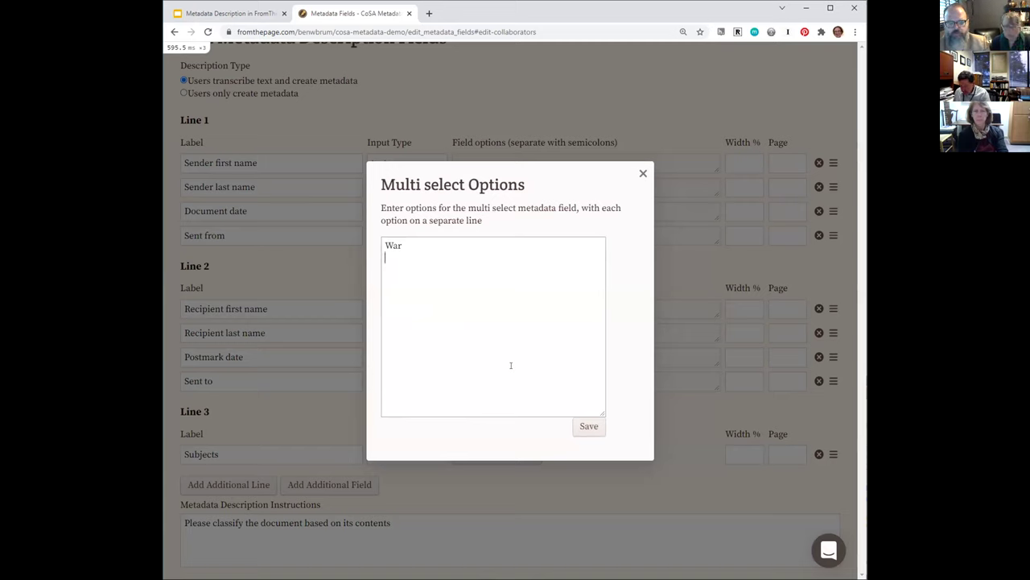
type("Shippin")
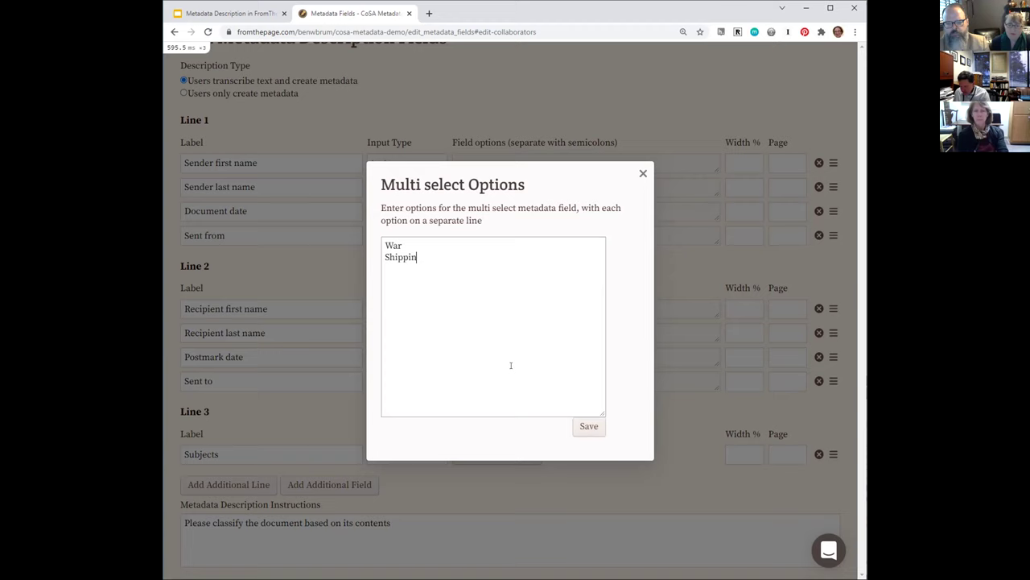
type("g Domestic life Shel")
key("BackSpace")
key("BackSpace")
key("BackSpace")
key("BackSpace")
type("Economics")
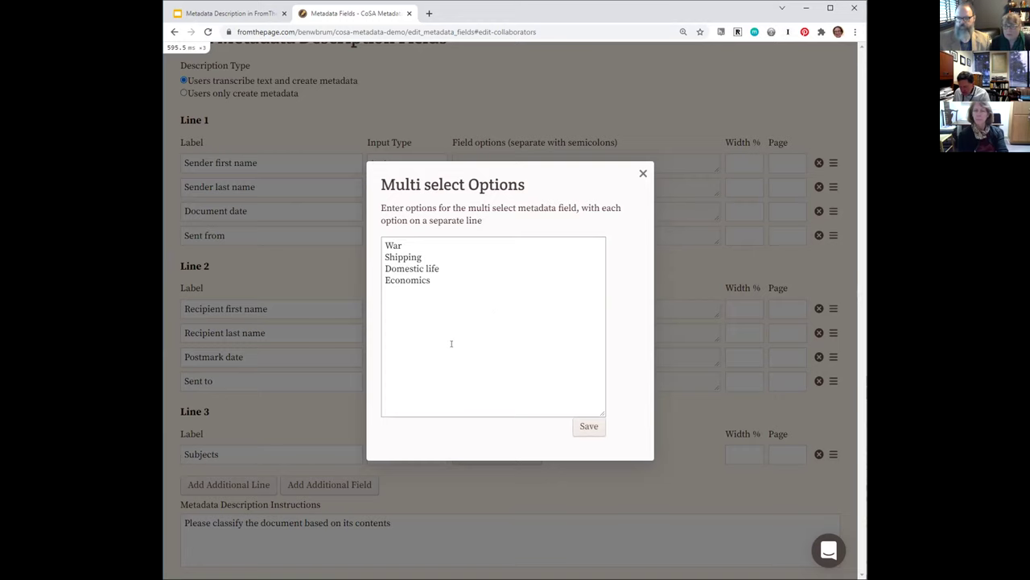
left_click(580, 429)
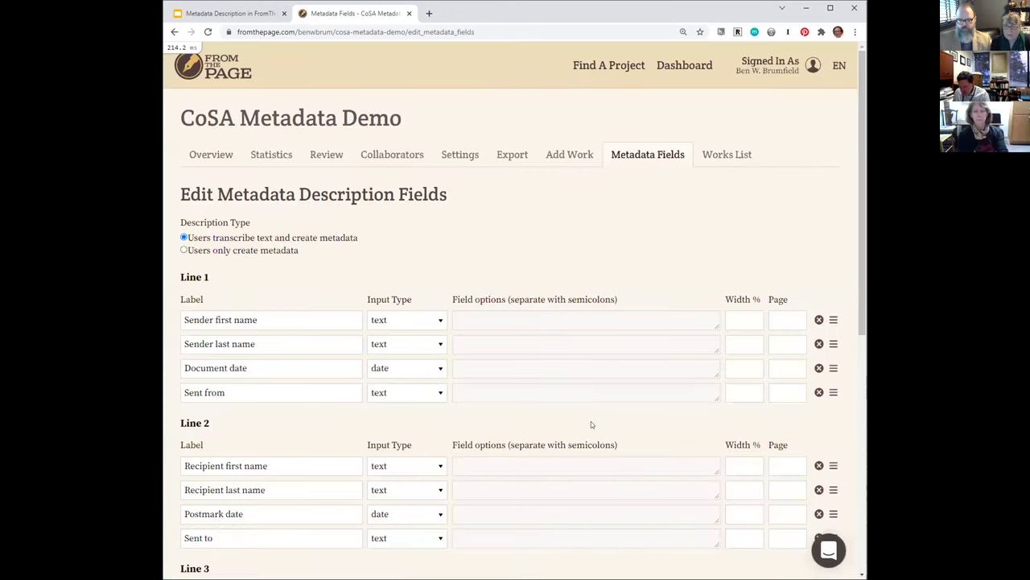
Step: Compare the configured fields with the form preview and try out the Document date and Postmark date fields there
scroll(591, 421, "down", 3)
scroll(591, 421, "down", 2)
scroll(591, 421, "up", 4)
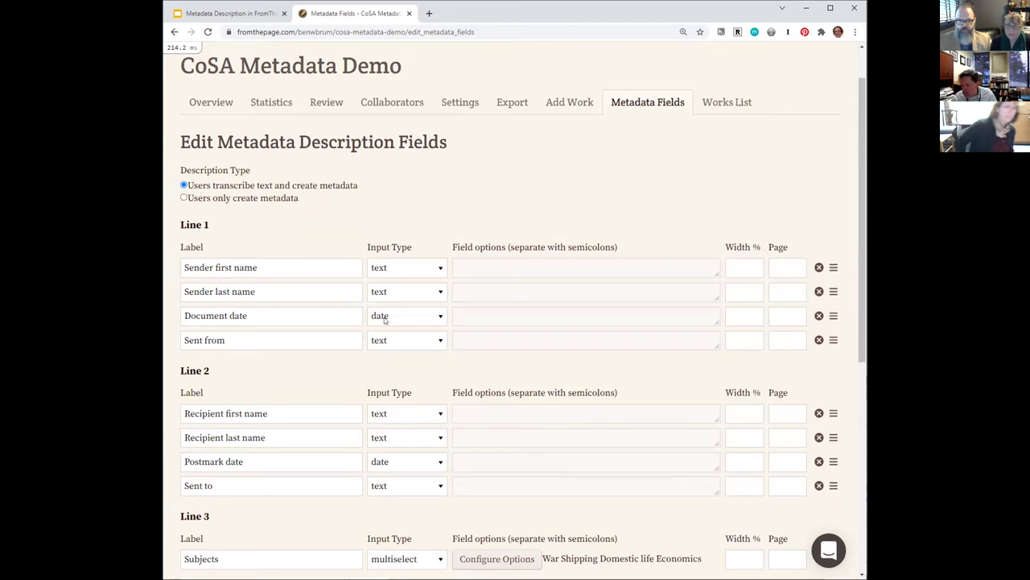
scroll(385, 320, "down", 5)
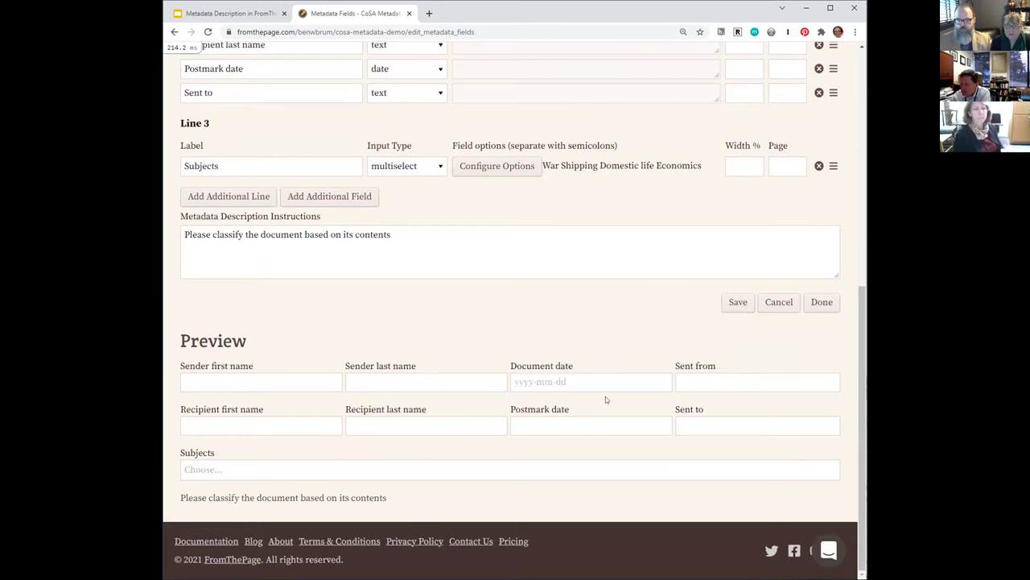
left_click(598, 381)
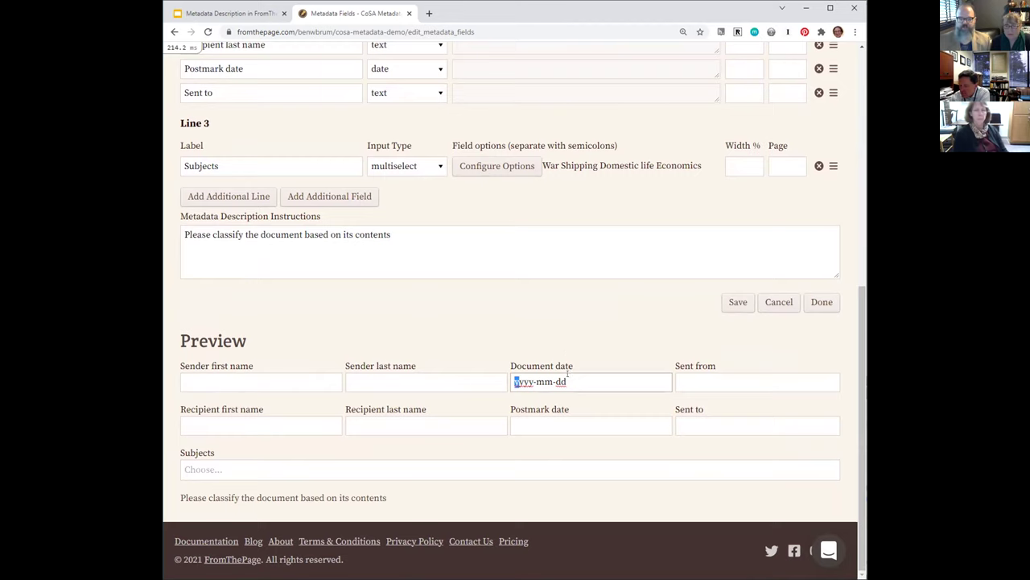
left_click(570, 425)
left_click(573, 380)
left_click(574, 339)
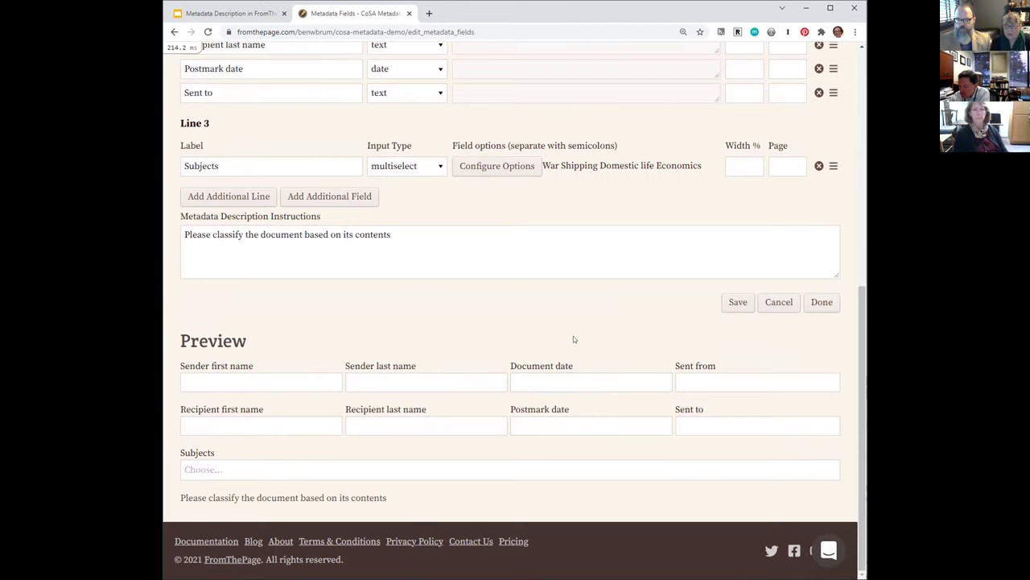
scroll(561, 336, "up", 1)
scroll(561, 336, "down", 1)
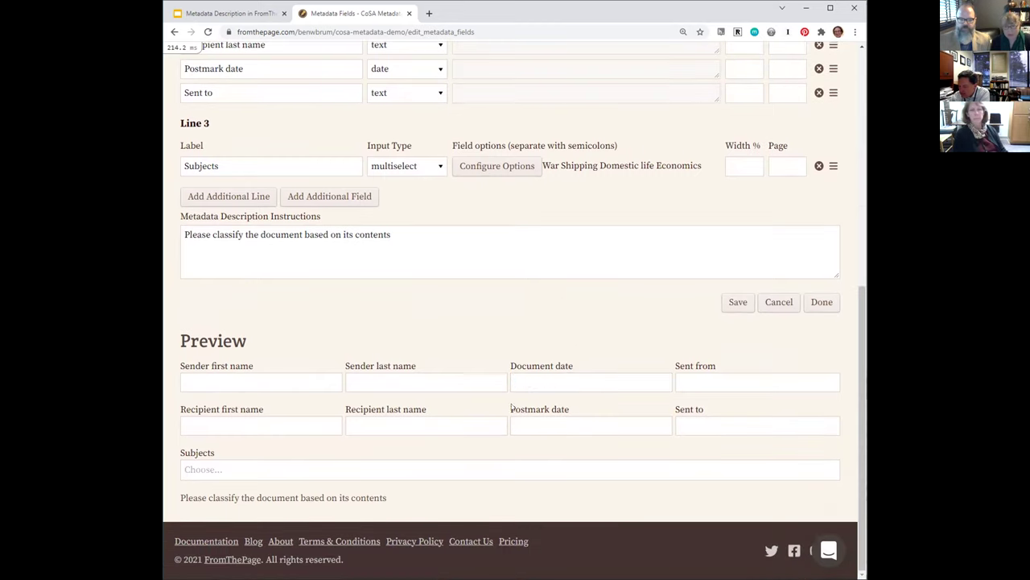
Step: Test the "Subjects" field in the form preview by selecting War and Shipping
left_click(497, 468)
left_click(452, 489)
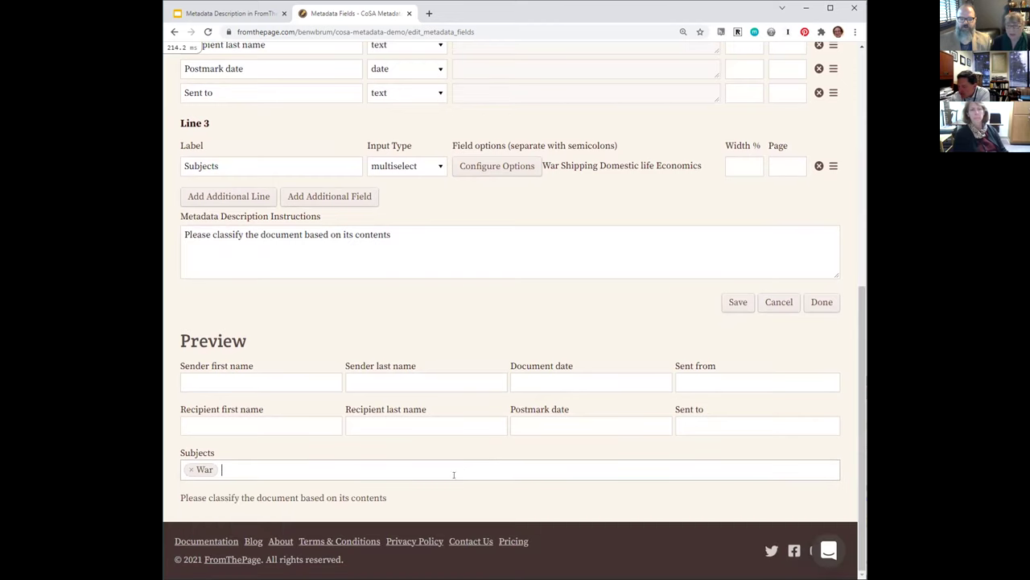
type("sh")
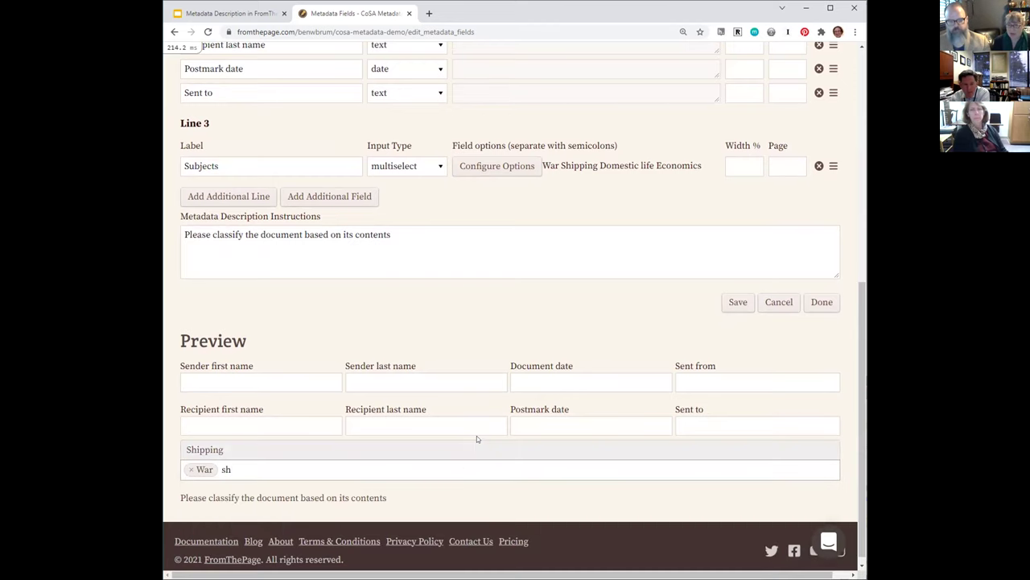
key("BackSpace")
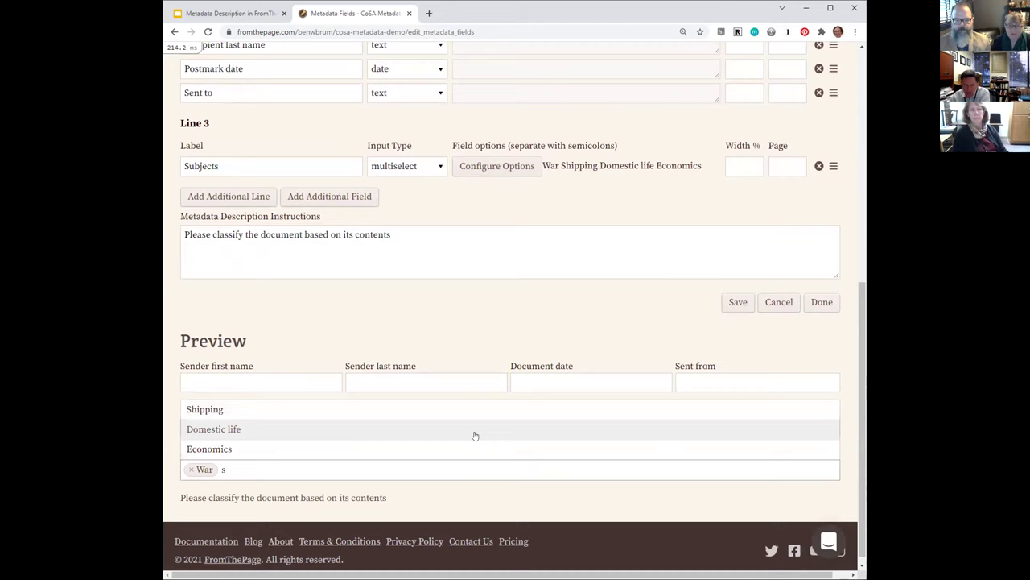
left_click(477, 407)
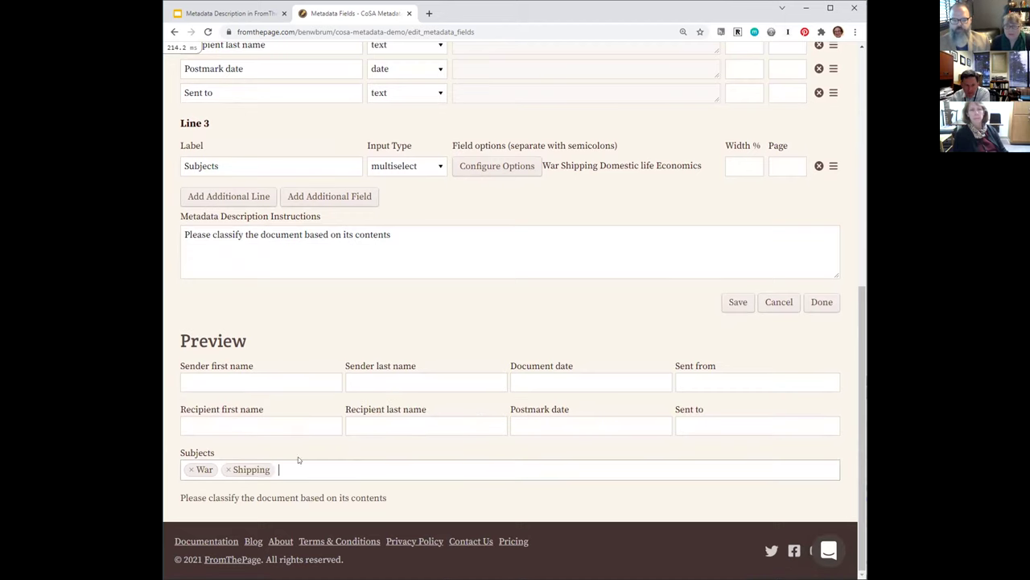
Step: Finish editing the metadata description fields and look through the collection's settings
scroll(406, 400, "up", 3)
scroll(411, 397, "up", 5)
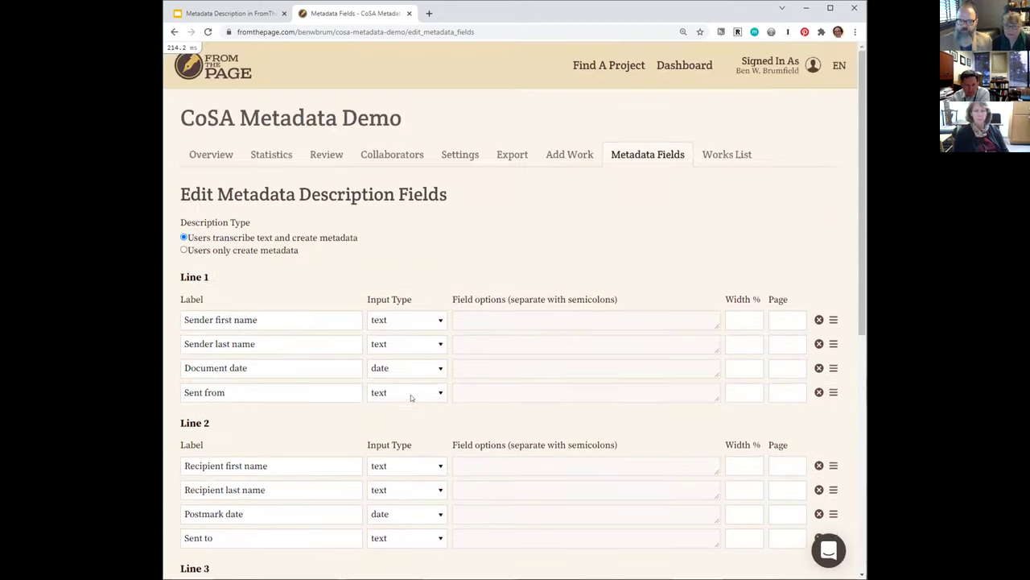
scroll(411, 396, "down", 6)
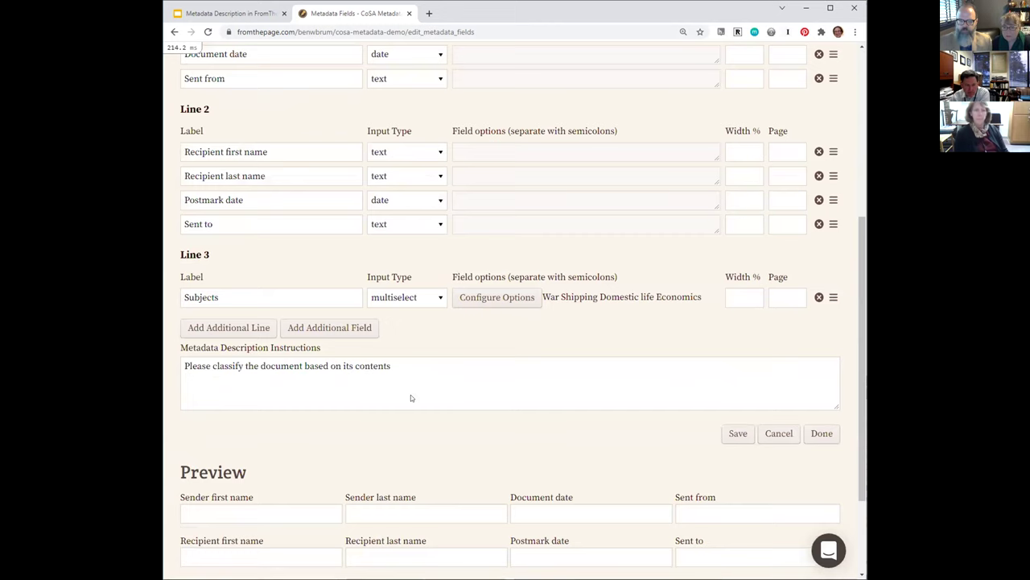
left_click(821, 434)
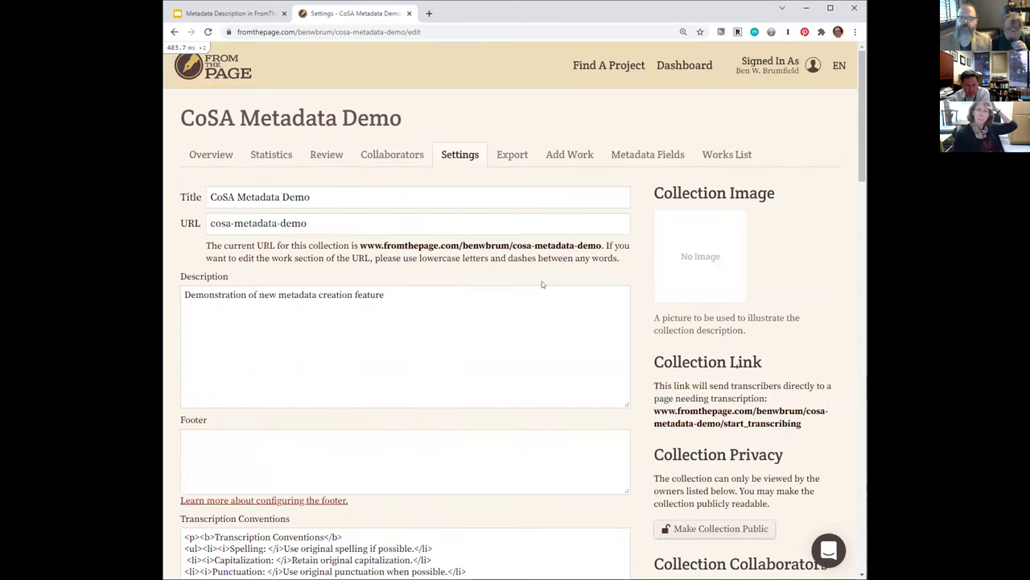
scroll(645, 363, "down", 1)
scroll(645, 363, "down", 6)
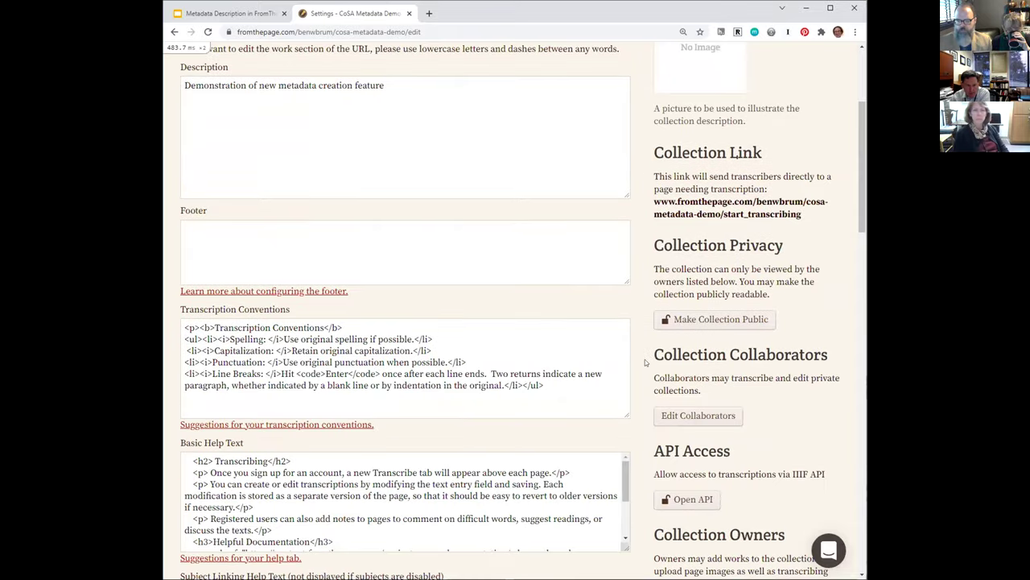
Step: Open the first page of the October 26, 1918 letter from the collection's works for transcription
scroll(322, 168, "up", 6)
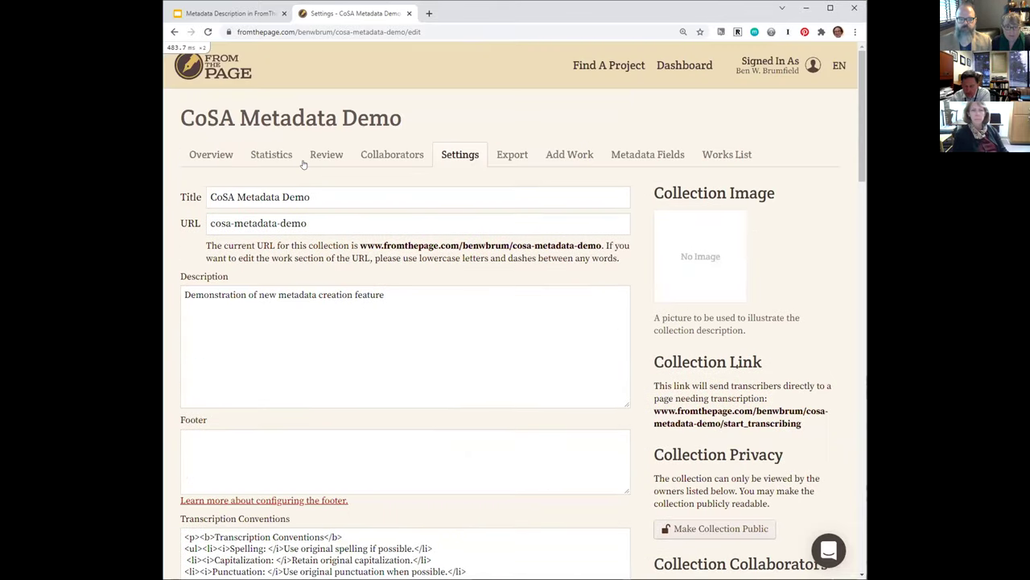
left_click(207, 153)
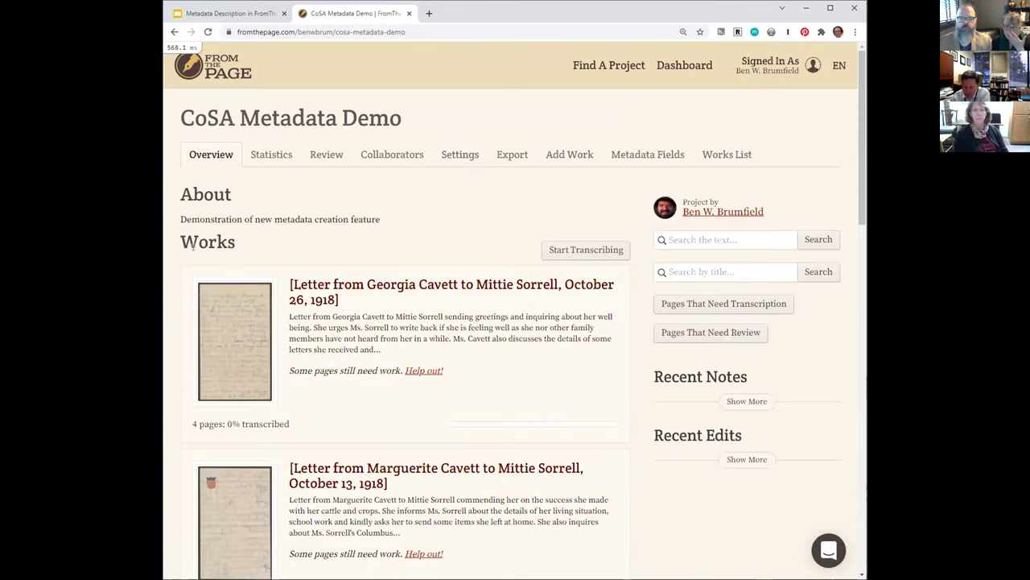
left_click(229, 344)
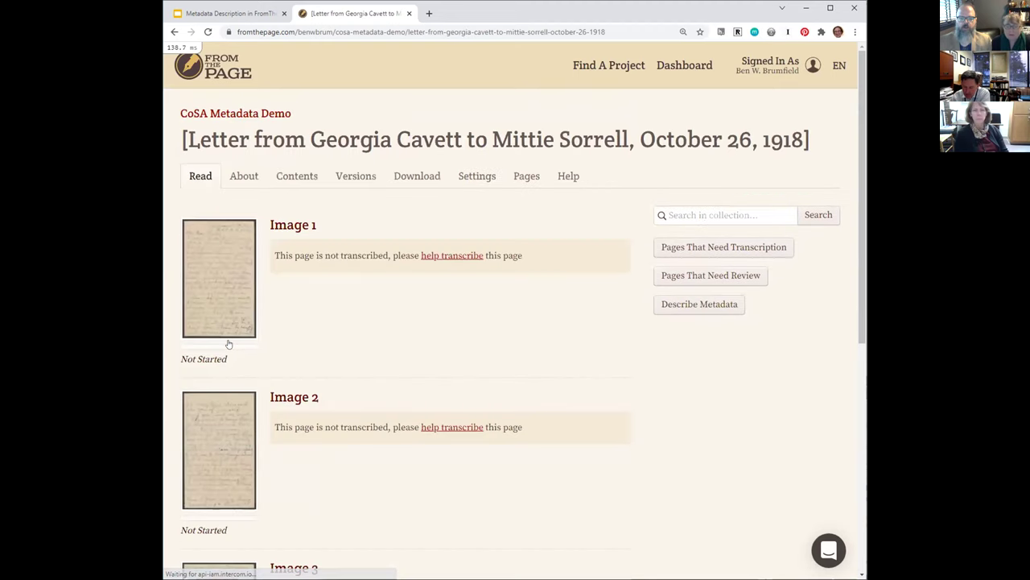
left_click(442, 256)
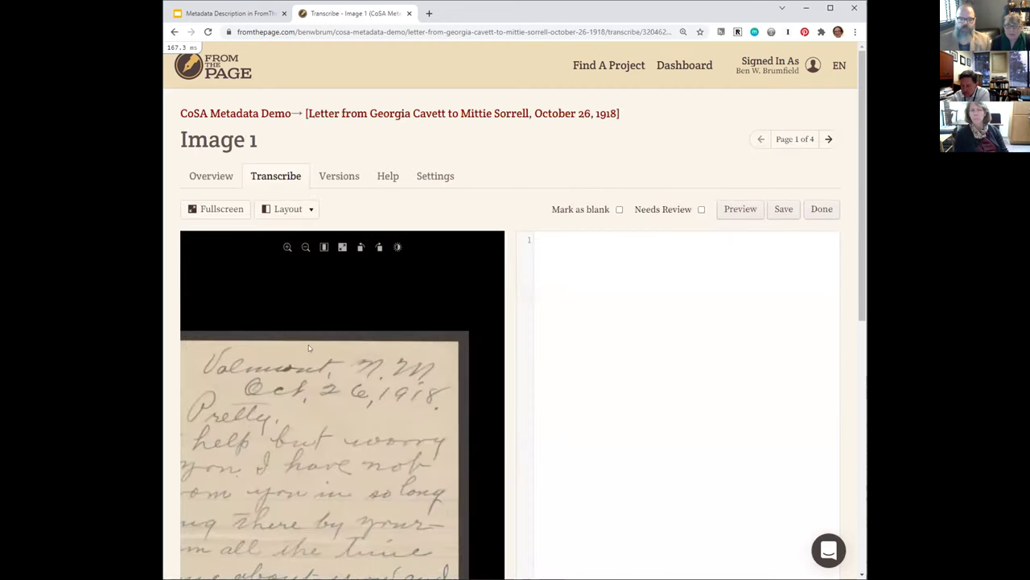
scroll(304, 347, "up", 2)
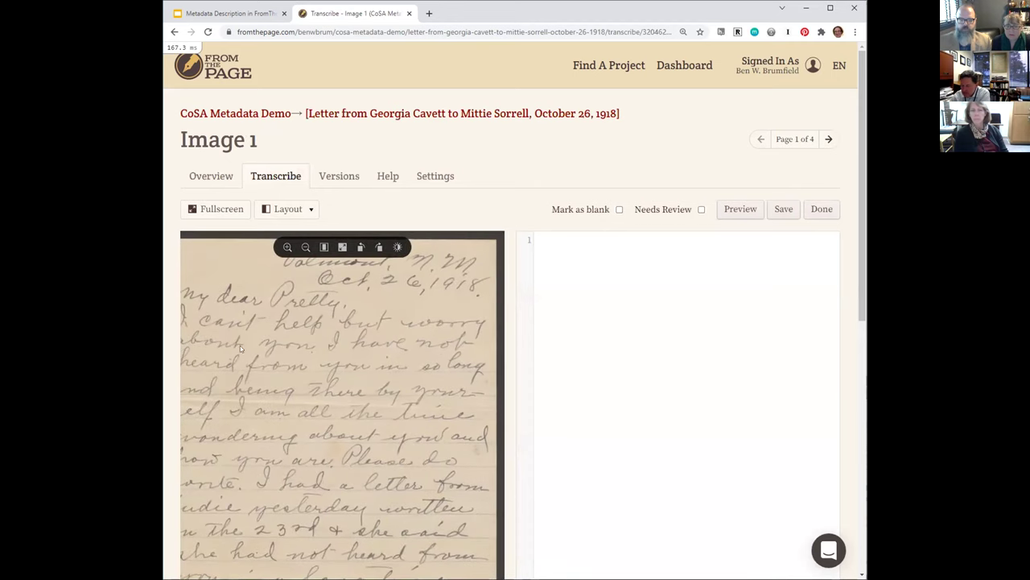
left_click_drag(240, 346, 268, 373)
scroll(493, 343, "down", 2)
left_click(664, 305)
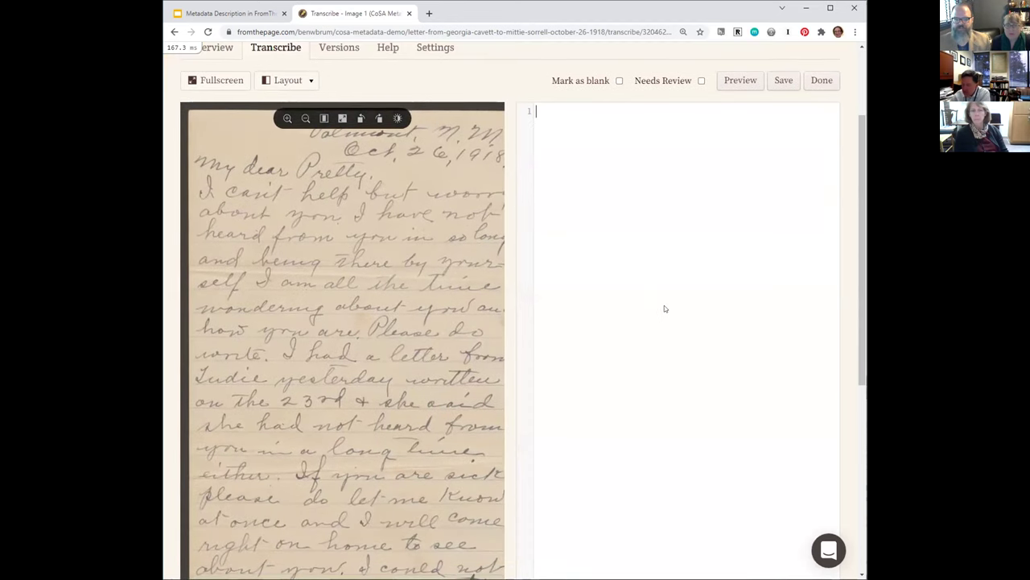
Step: Transcribe the letter's heading on page 1 as "Valmont N. M" and "Oct. 26 1918" on two lines
type("Vaoj9ht")
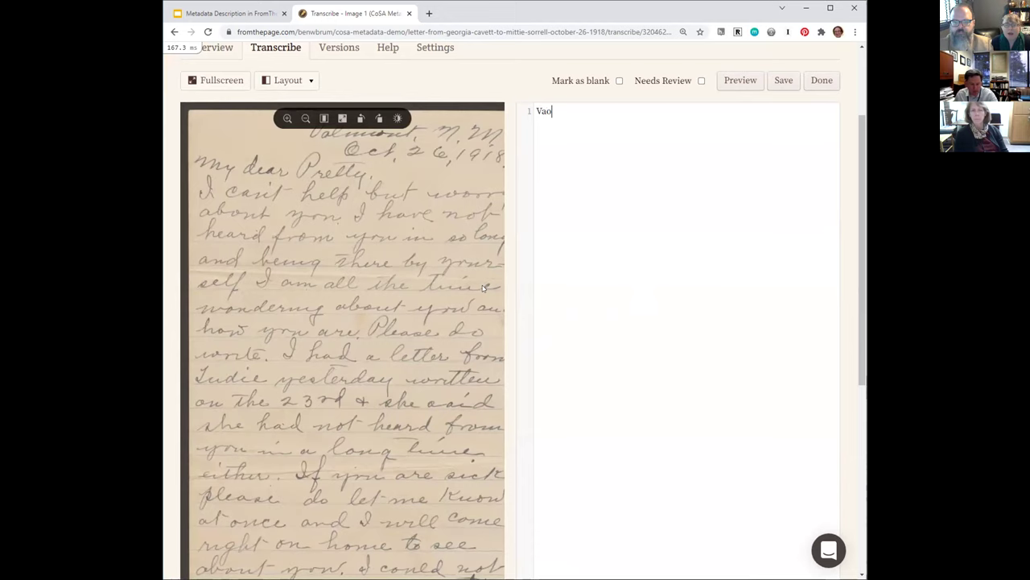
key("BackSpace")
key("BackSpace")
key("BackSpace")
key("BackSpace")
key("BackSpace")
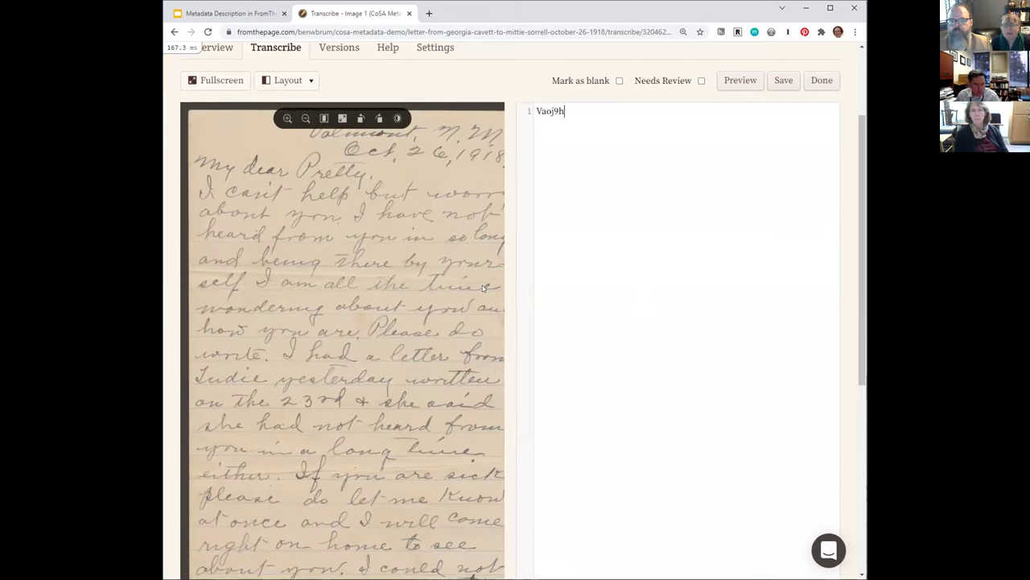
type("lmont")
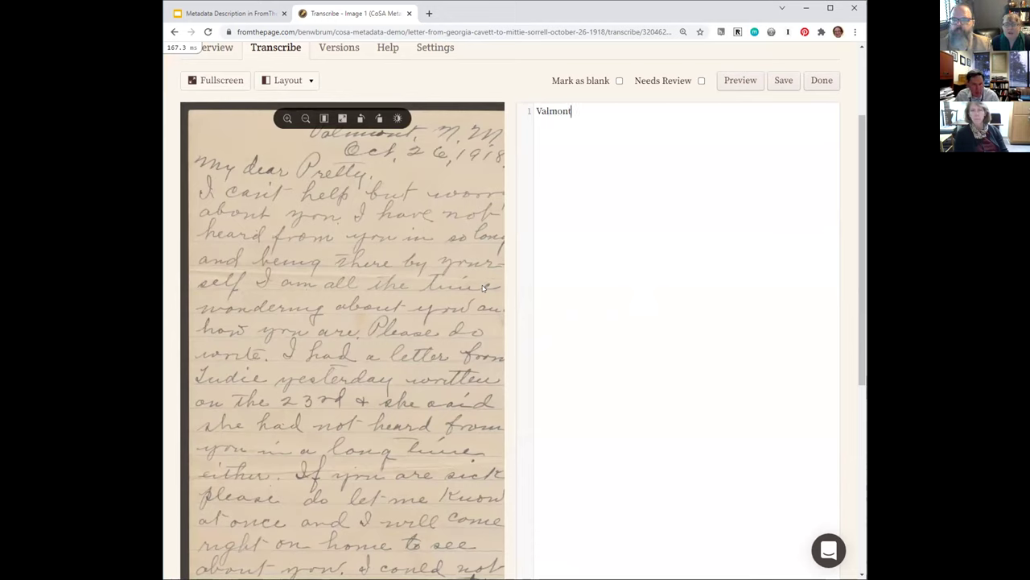
type(" N. MOcto")
key("BackSpace")
type(". ")
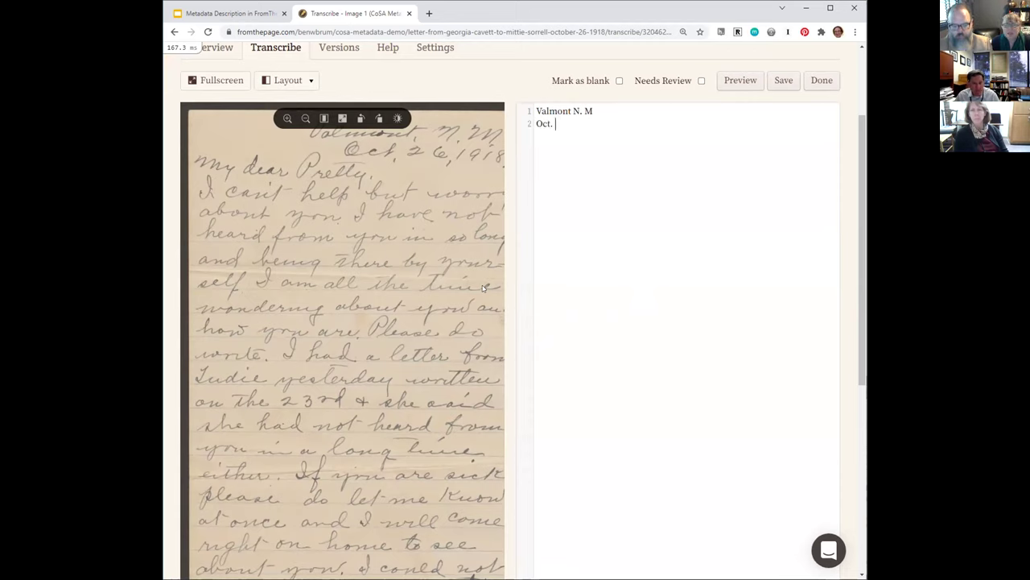
type("26 1918")
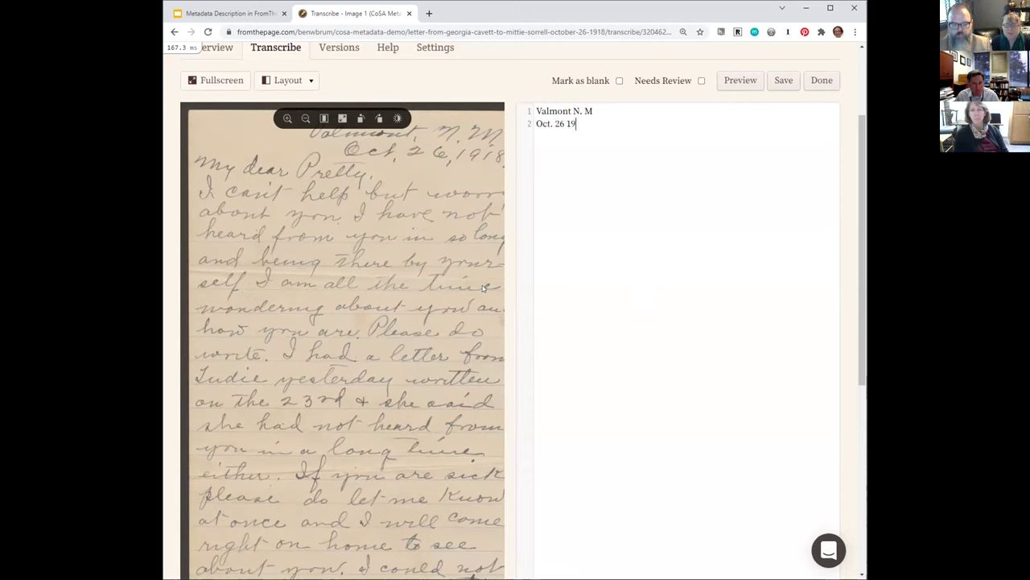
Step: Transcribe the salutation and the opening sentence "I cant help but worry about you." below the heading, and save page 1
key("Return")
key("Return")
type("My")
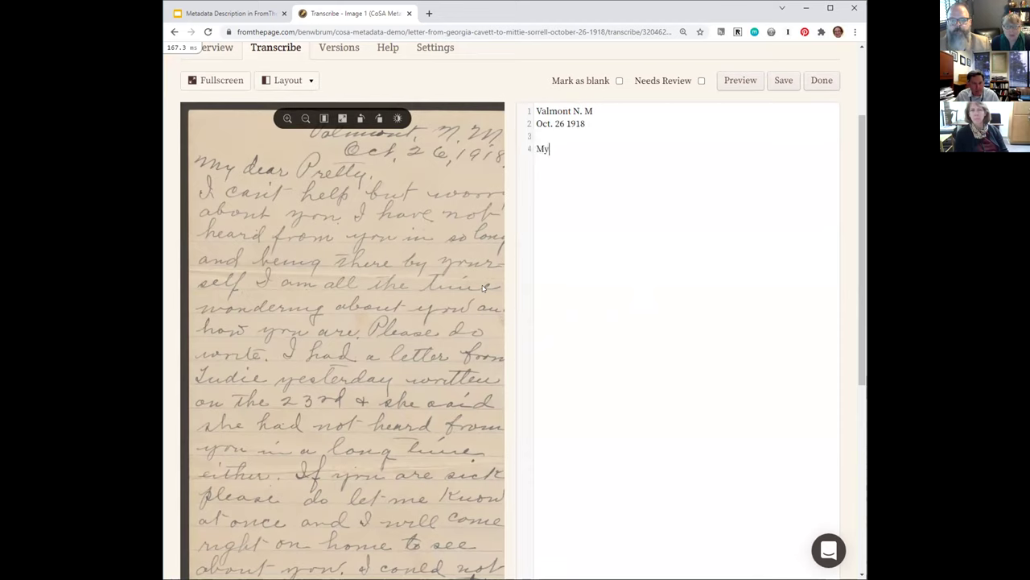
type(" dear Pretty")
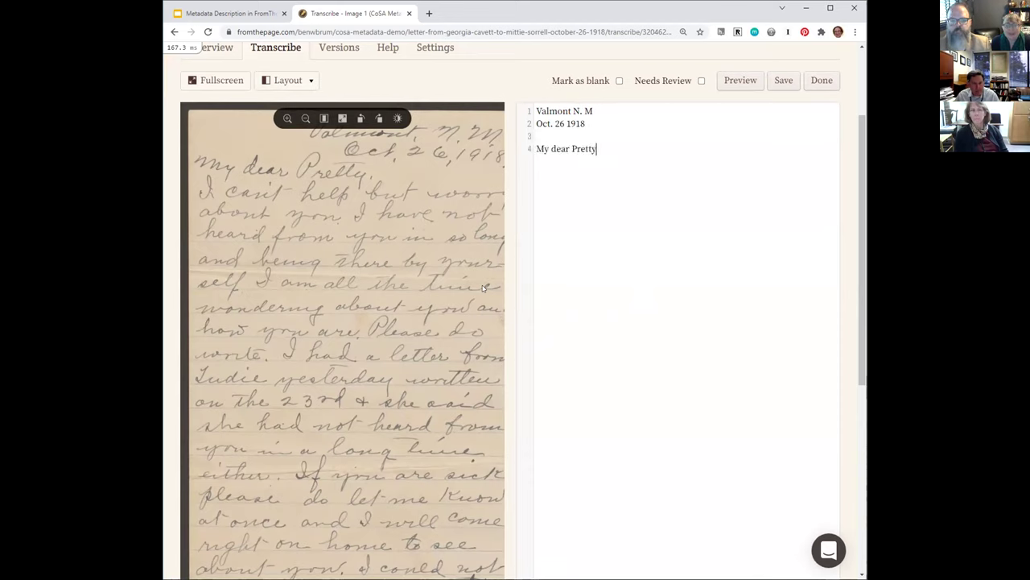
type(",  I cant he")
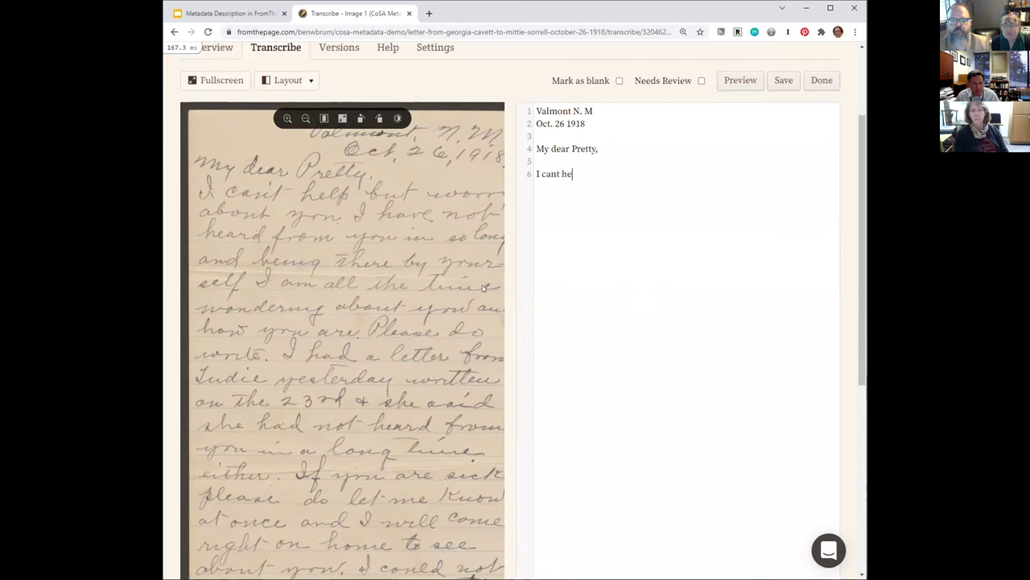
type("lp but worry")
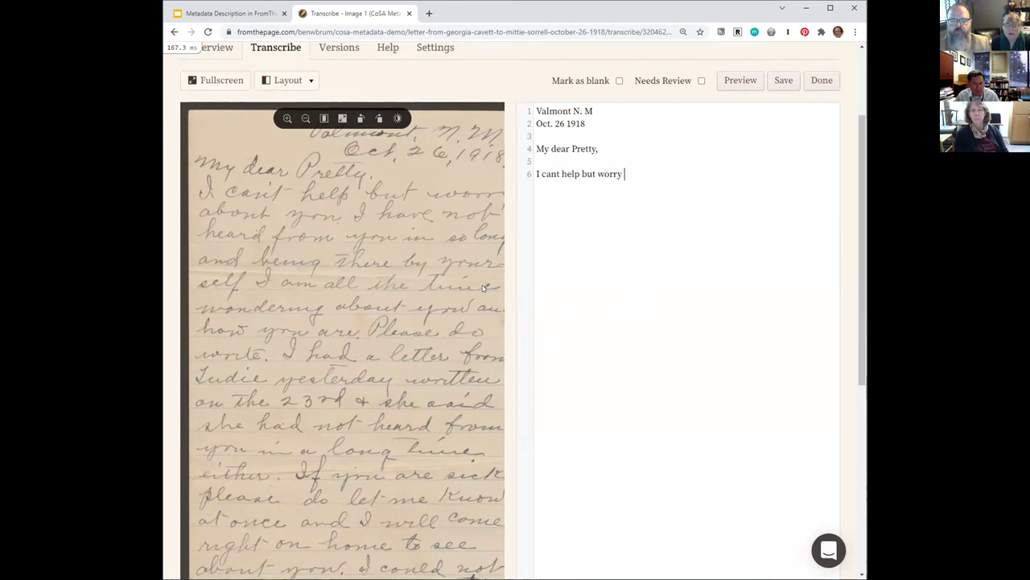
key("Return")
type("about you.")
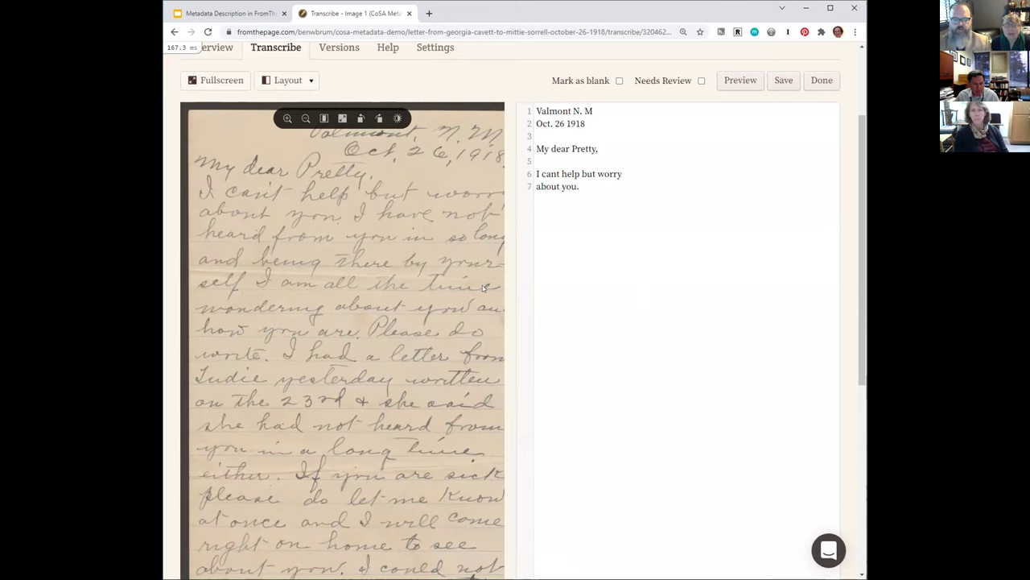
left_click(784, 82)
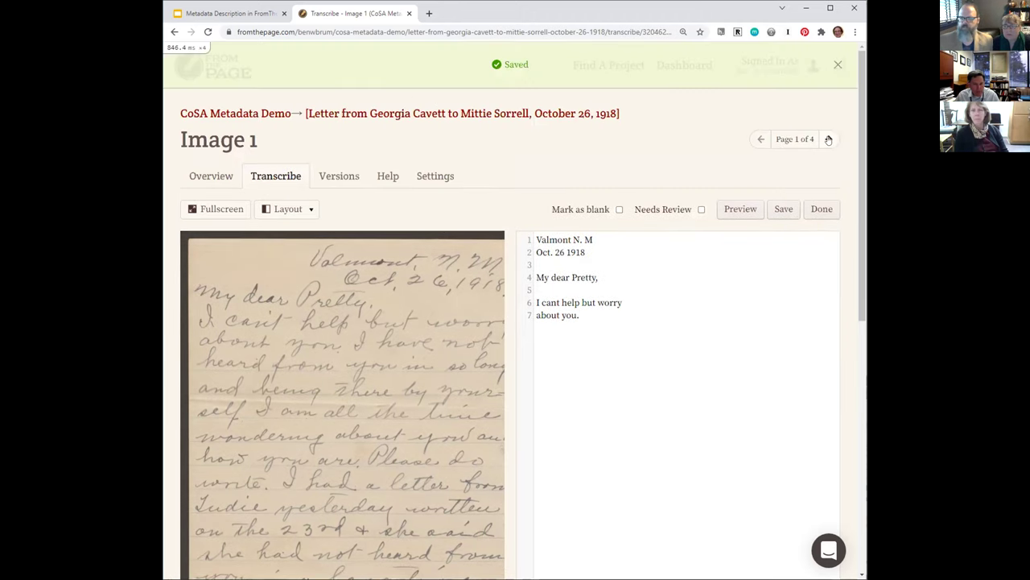
Step: Look through the scans of the letter's remaining pages, examining pages 3 and 4
left_click(828, 139)
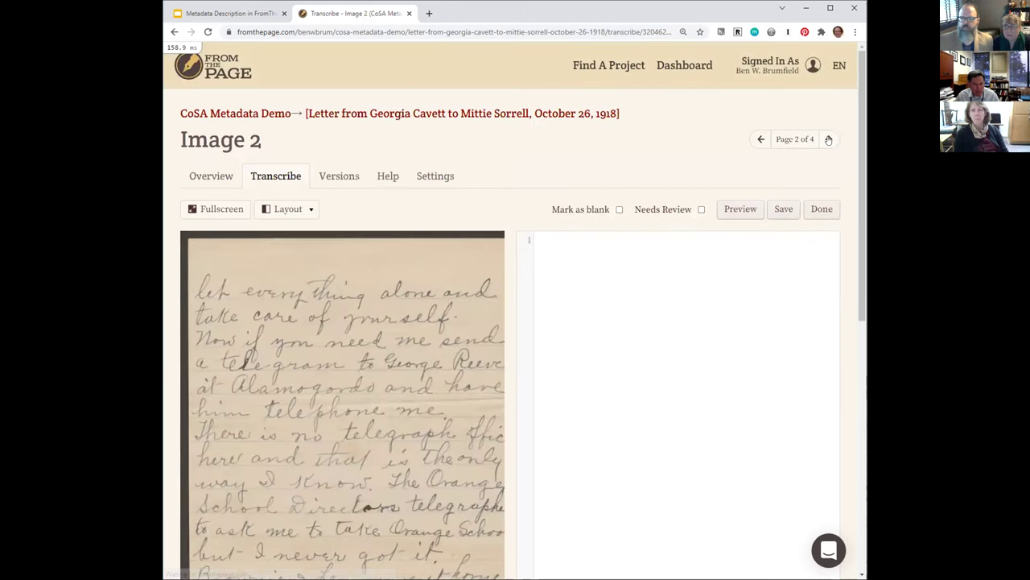
left_click(829, 139)
left_click(828, 139)
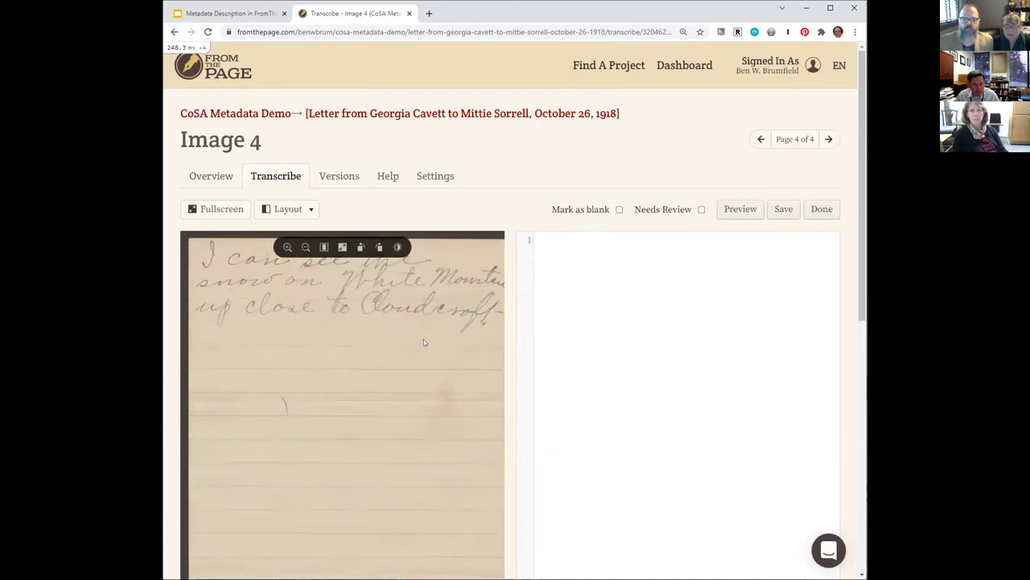
scroll(410, 330, "down", 3)
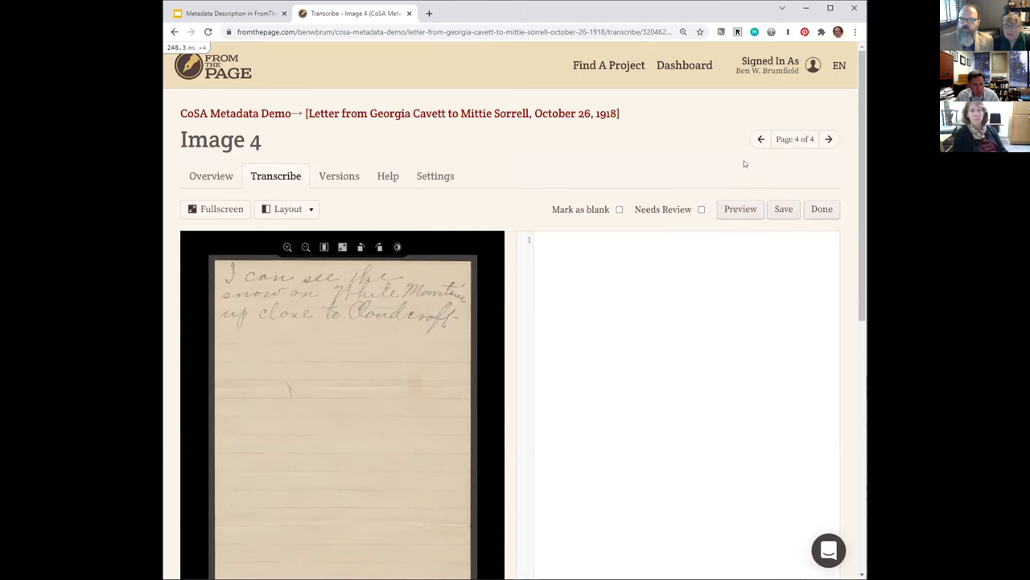
left_click(760, 139)
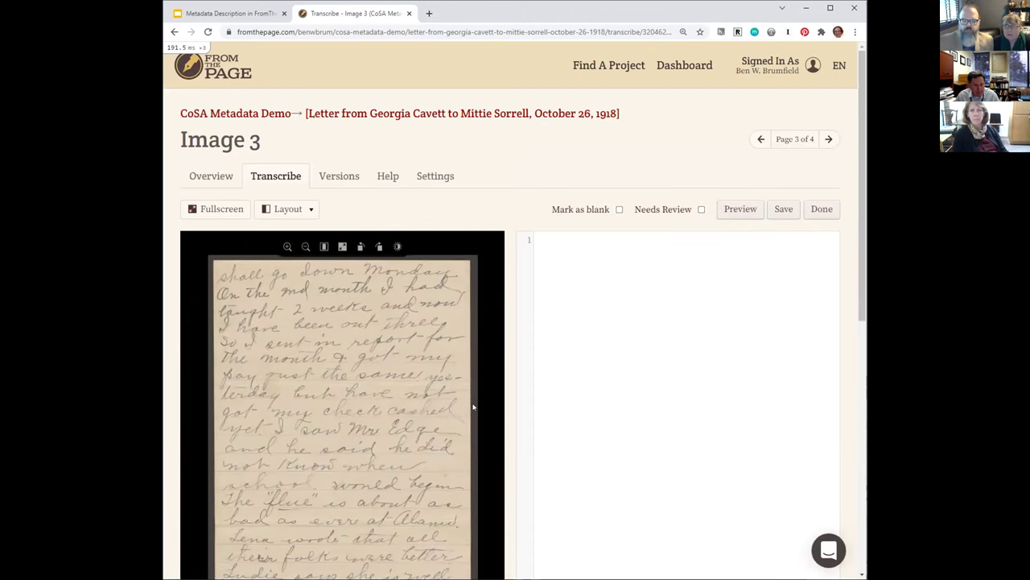
scroll(616, 468, "down", 2)
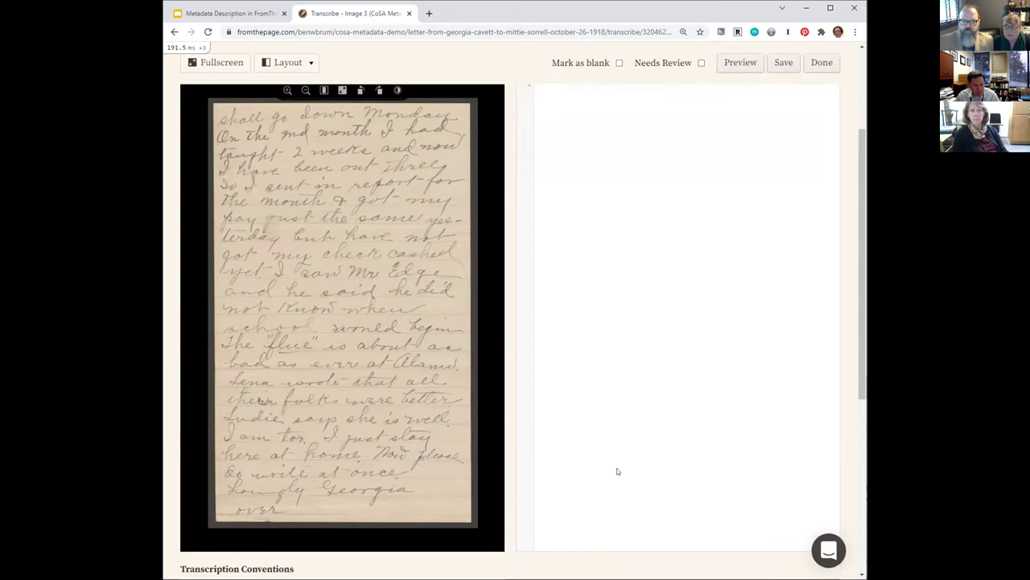
scroll(617, 455, "up", 1)
Step: Transcribe page 4 as "I can see the snow on White Mountain" and "up close to Cloudcroft" on two lines, and save it
left_click(828, 87)
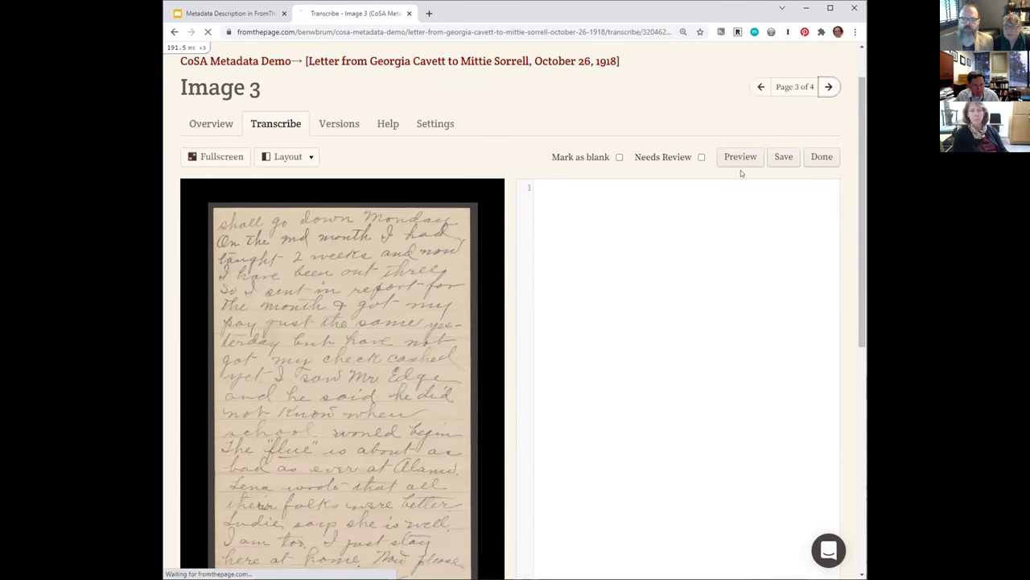
type("I can see th")
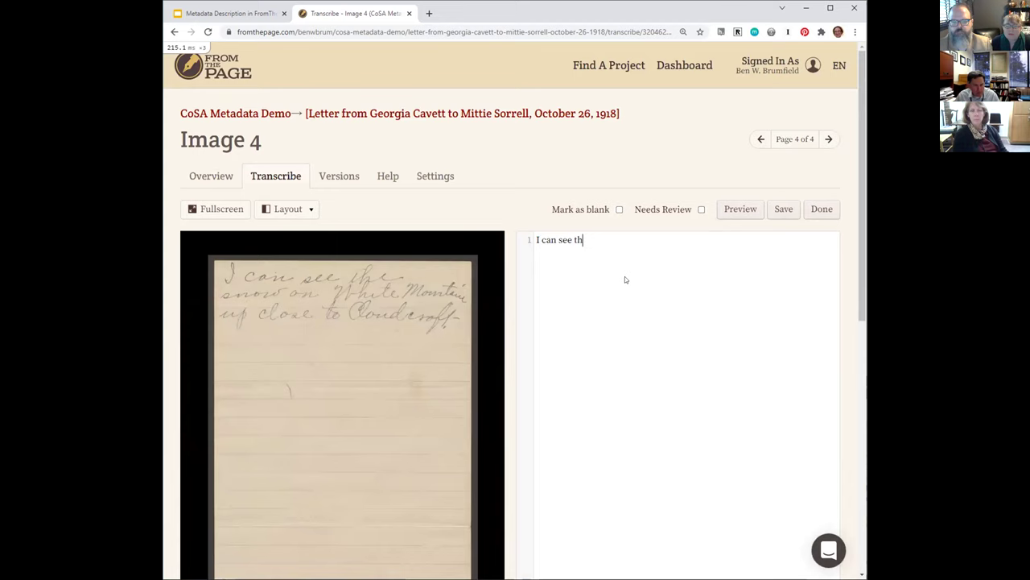
type("e snow on White Mountain")
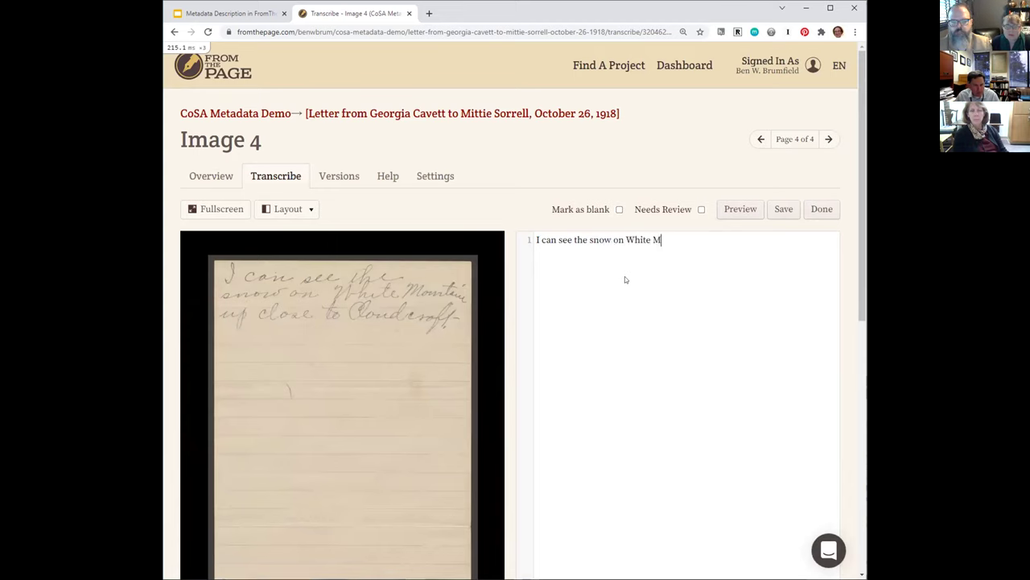
key("Return")
type("up close to Cloud")
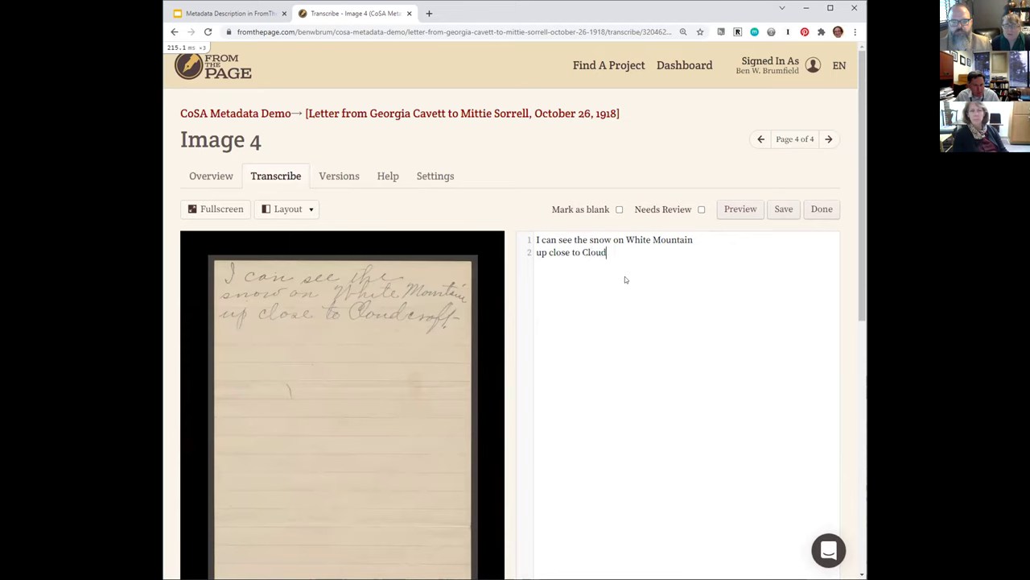
type("croft")
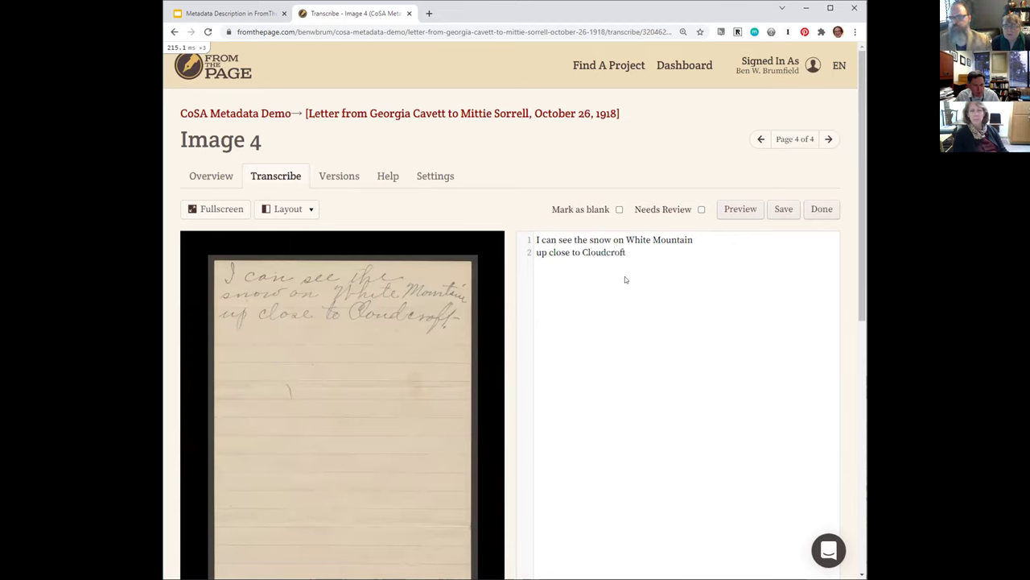
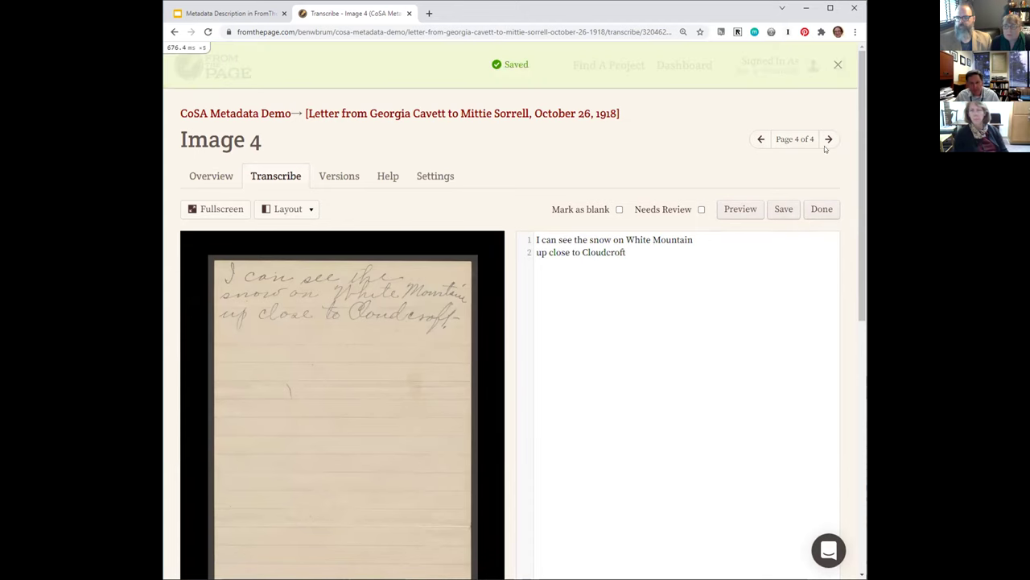
Step: Continue from the last page to the letter's metadata description form and fill in the "Sender first name" field
left_click(828, 140)
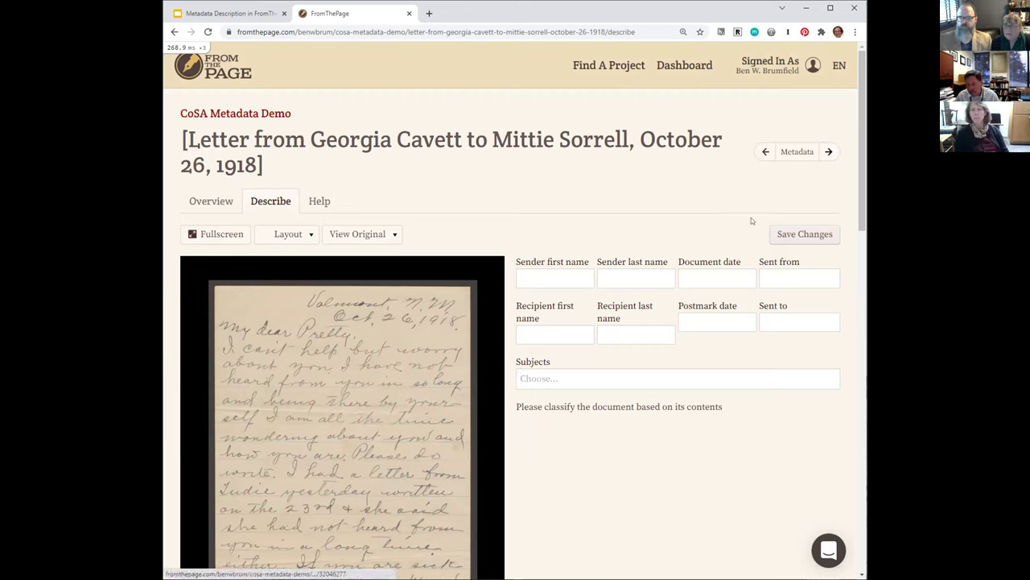
left_click(568, 274)
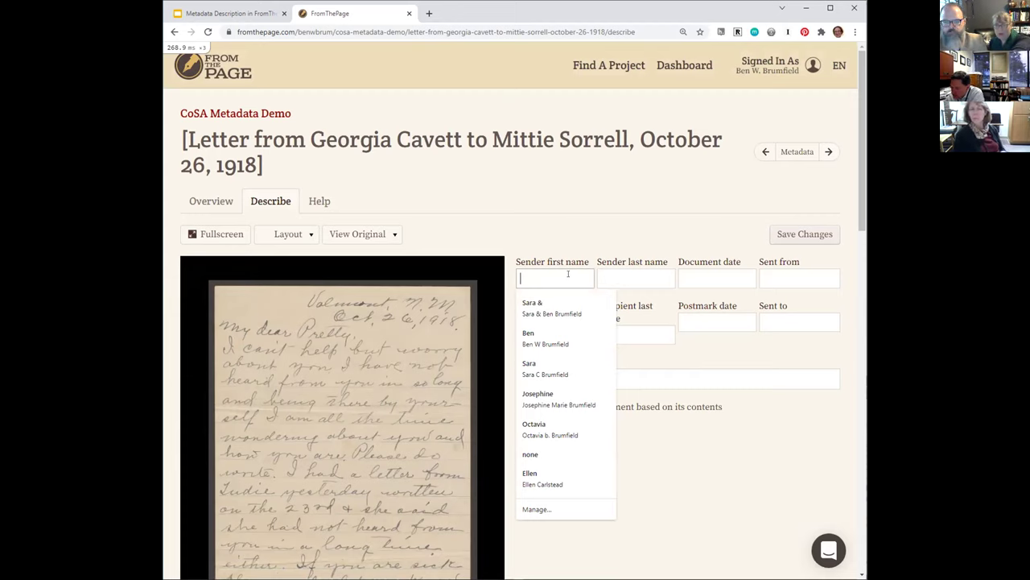
type("Pretty")
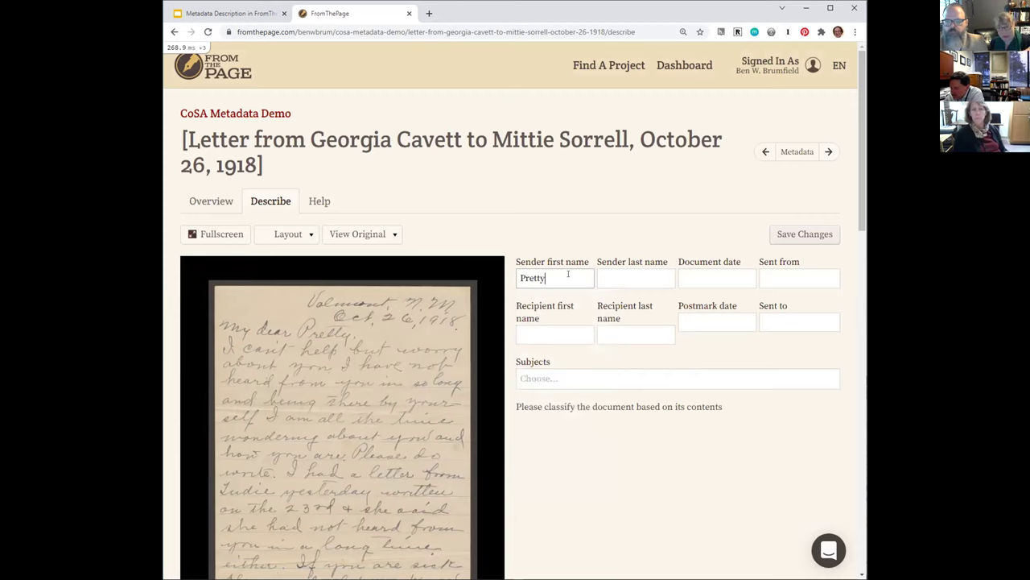
key("Tab")
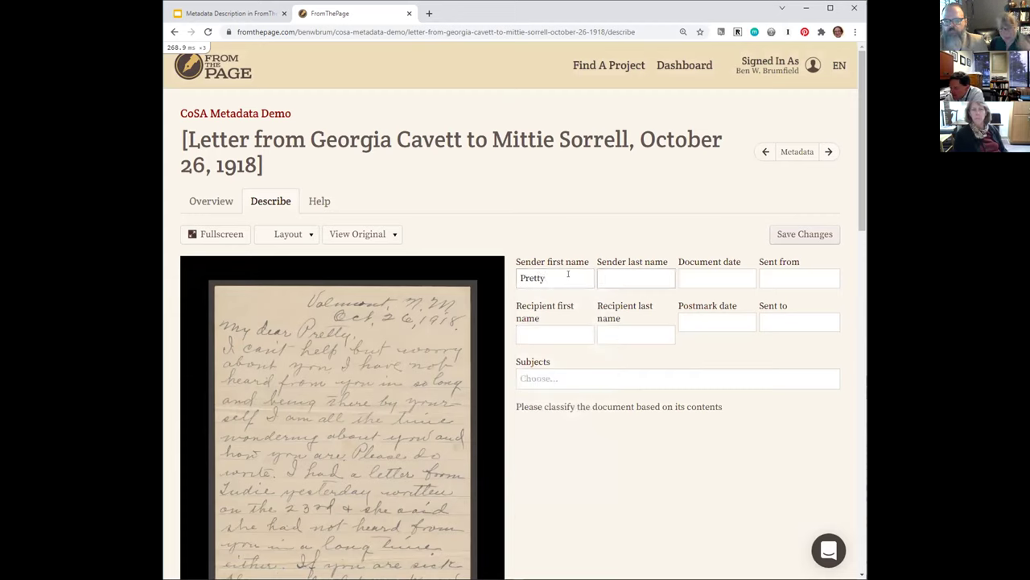
Step: Leave the sender's last name blank and set the document date to 1918-10-26
key("Tab")
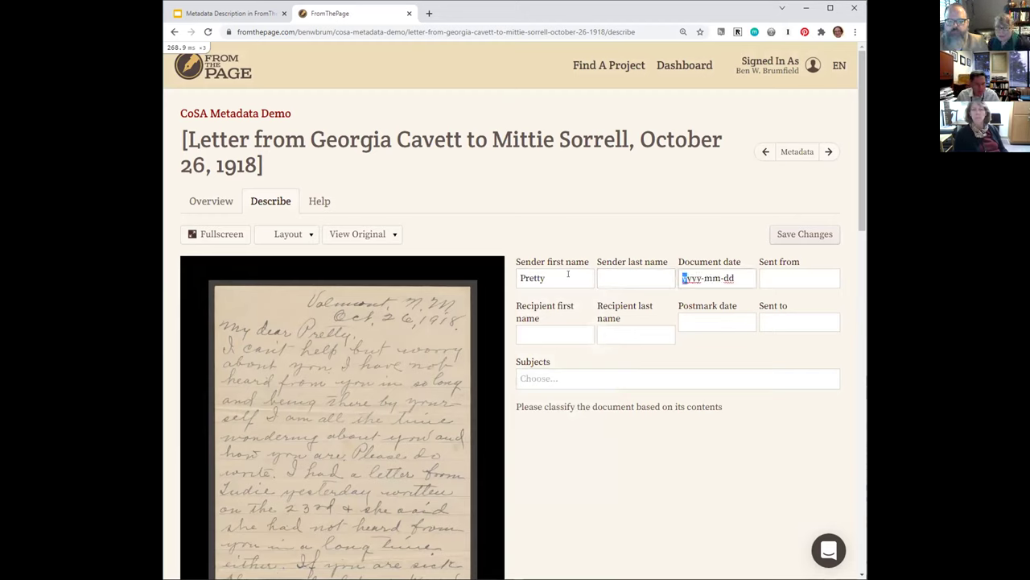
type("1918-mm-dd")
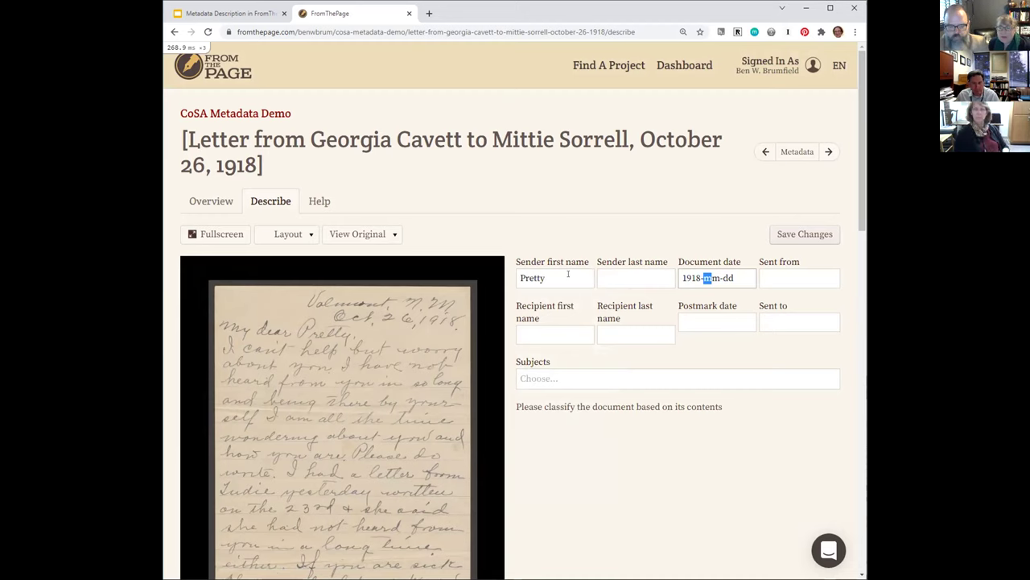
type("10-")
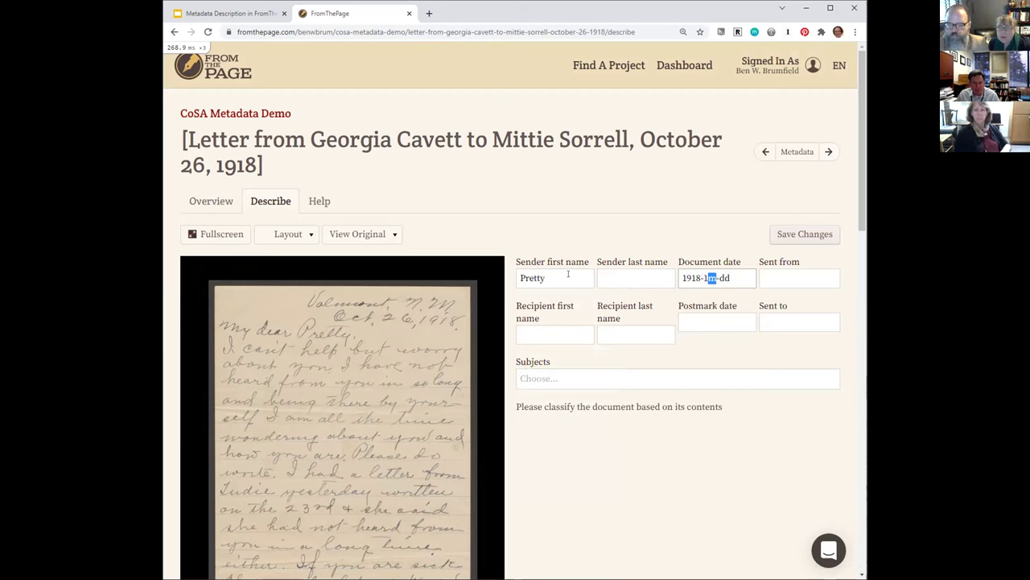
type("26")
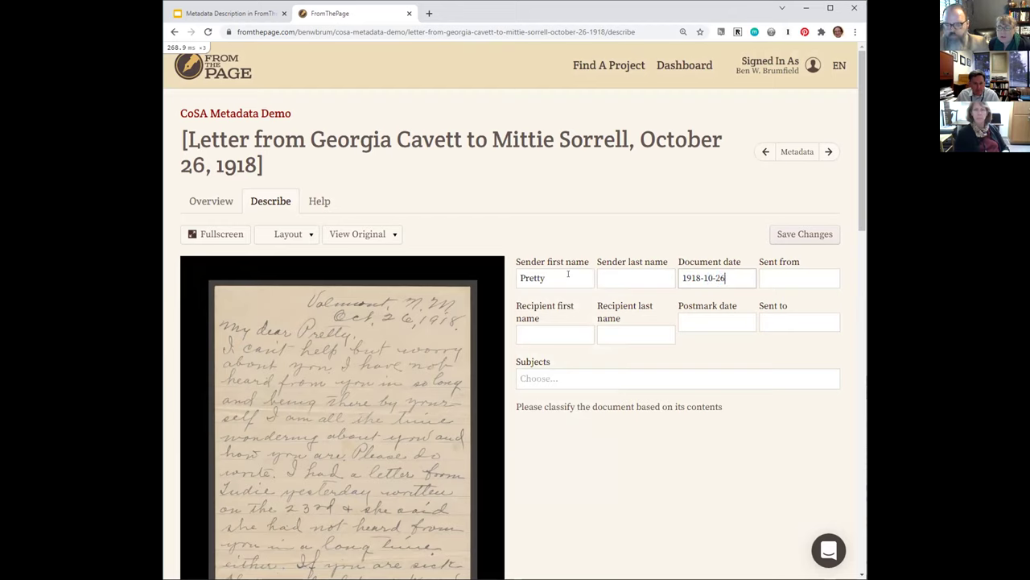
Step: Enter "Valmont NM" as the place the letter was sent from
key("Tab")
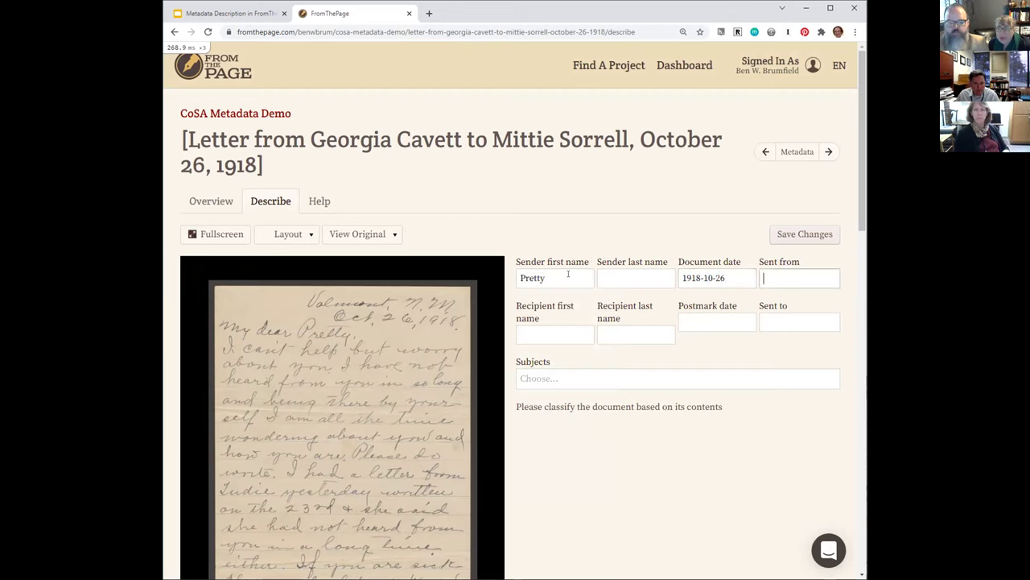
type("Valmo")
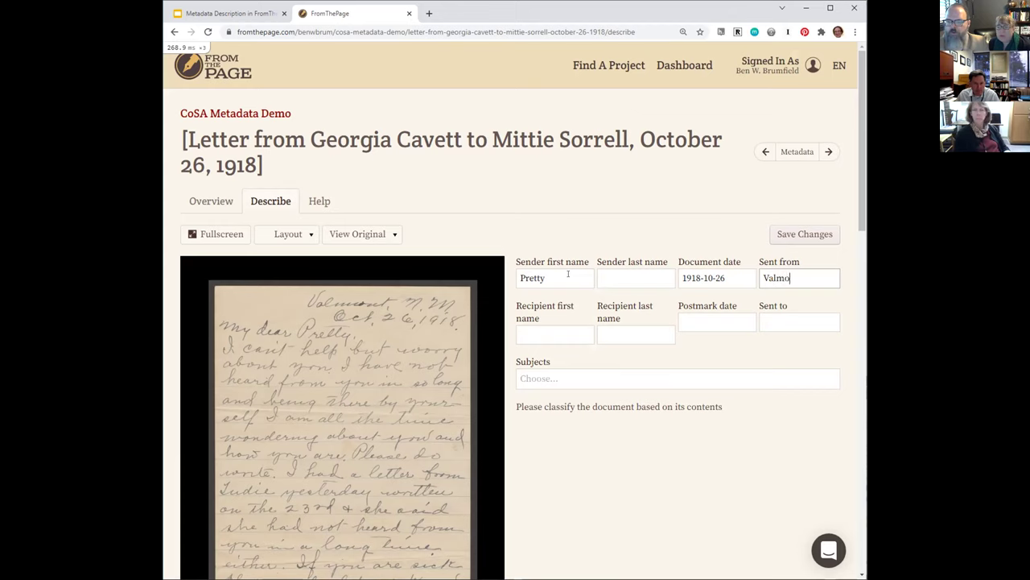
type("nt NM")
key("BackSpace")
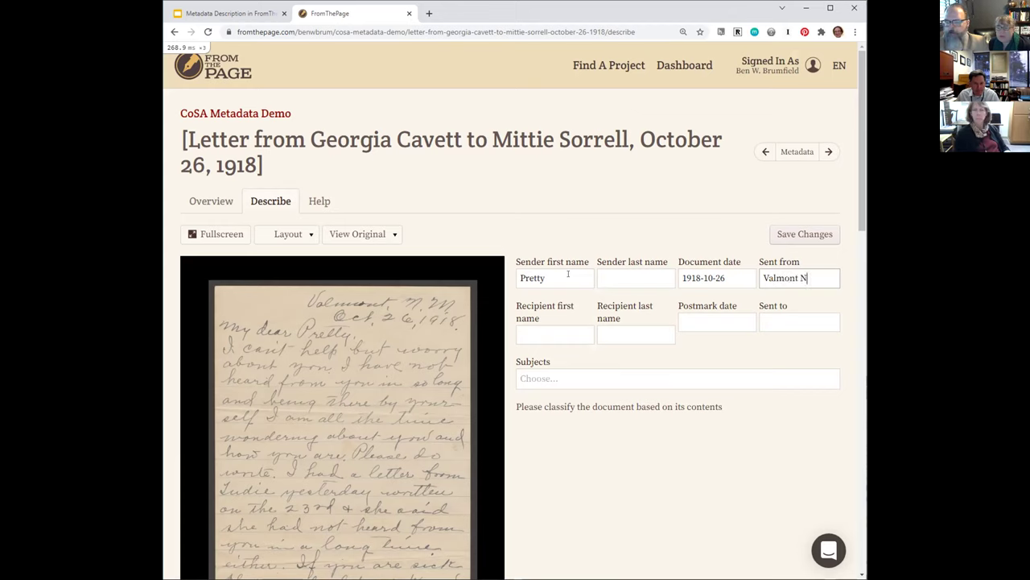
type("M")
key("Tab")
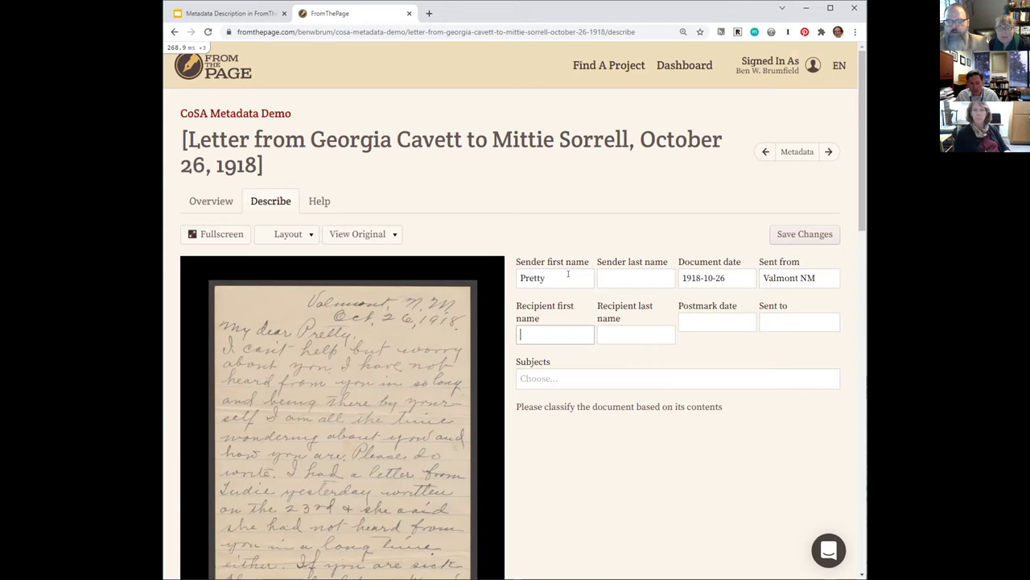
Step: Clear the misplaced entry from "Sender first name" and enter the name from the salutation as the recipient's first name
key("shift+Tab")
key("shift+Tab")
key("shift+Tab")
key("shift+Tab")
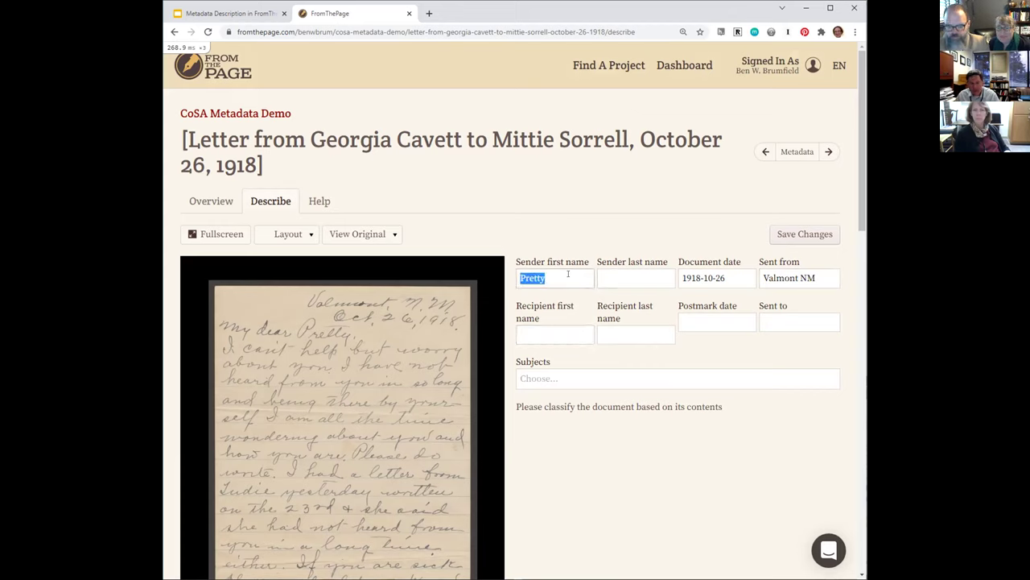
key("BackSpace")
key("Tab")
key("Tab")
key("Tab")
key("Tab")
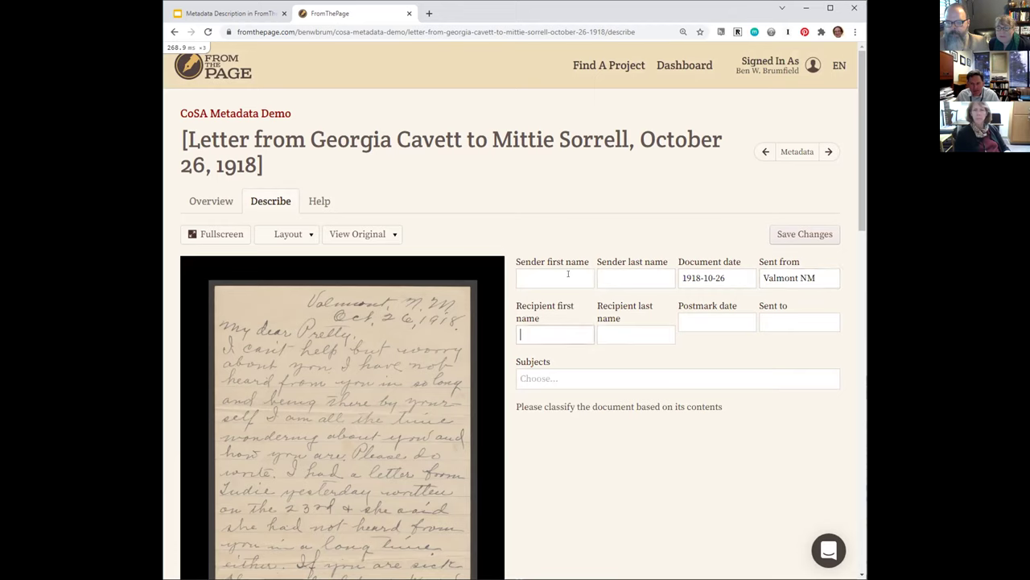
type("Pretty")
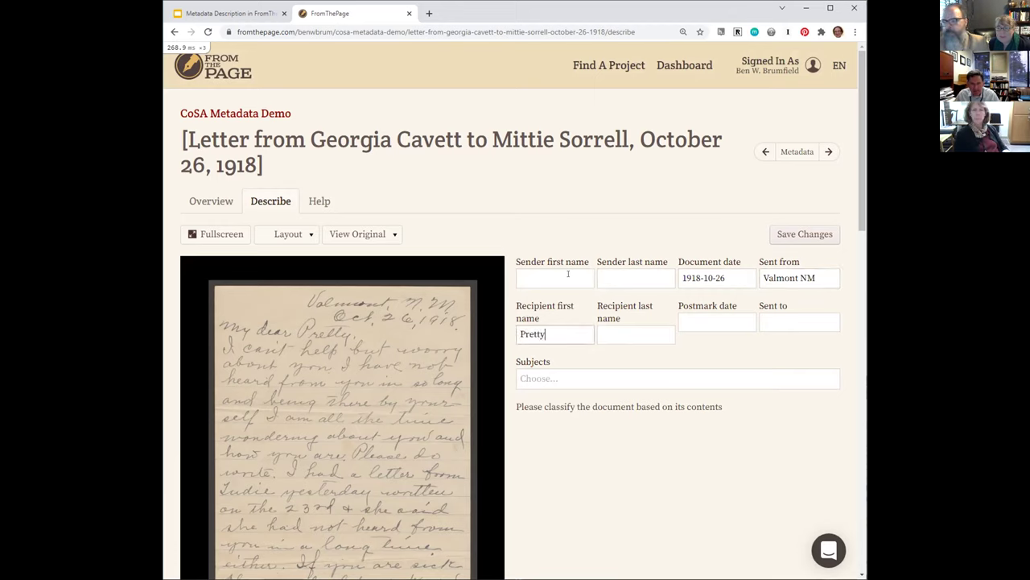
Step: Leave the recipient's last name blank and assign the subject "Domestic life" to the letter
key("Tab")
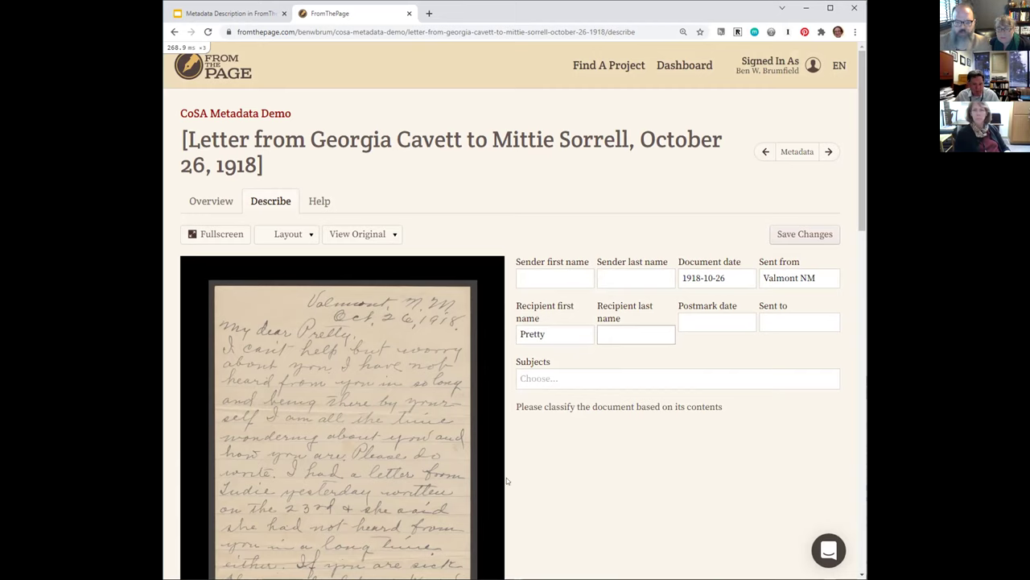
left_click(612, 375)
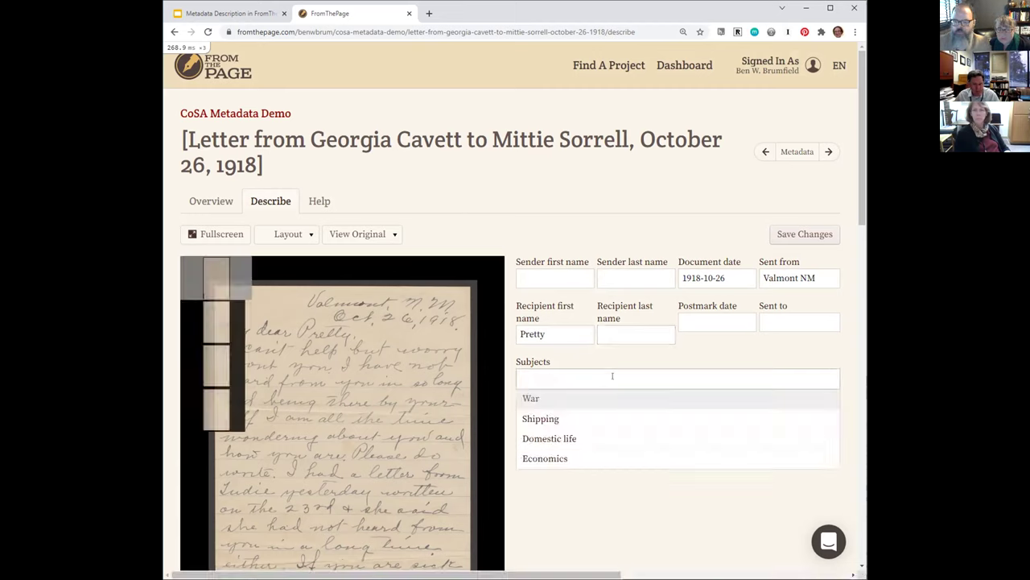
left_click(593, 439)
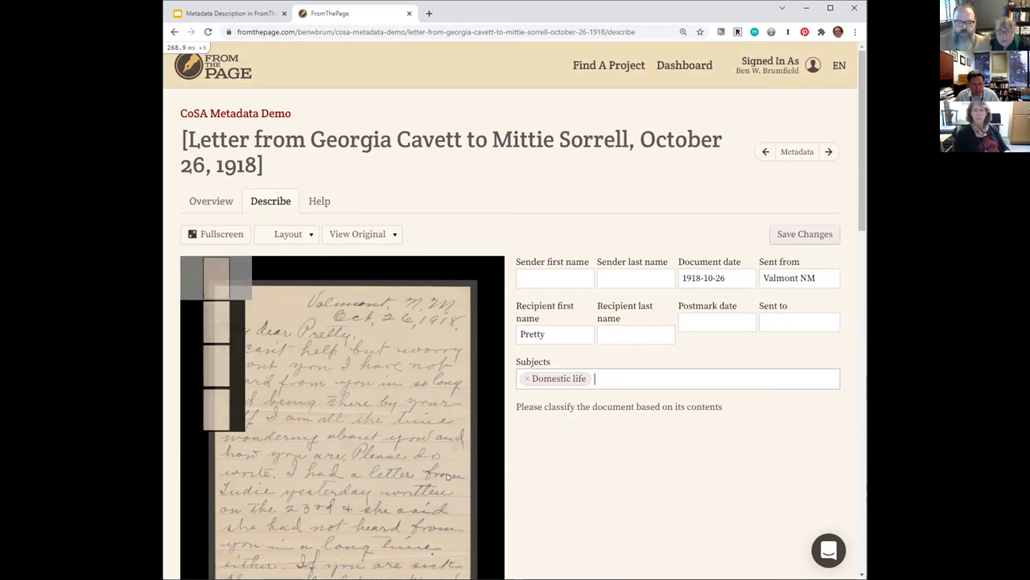
Step: Look back and forth through the scans of all four letter pages beside the metadata form, ending on page 3
scroll(435, 496, "down", 2)
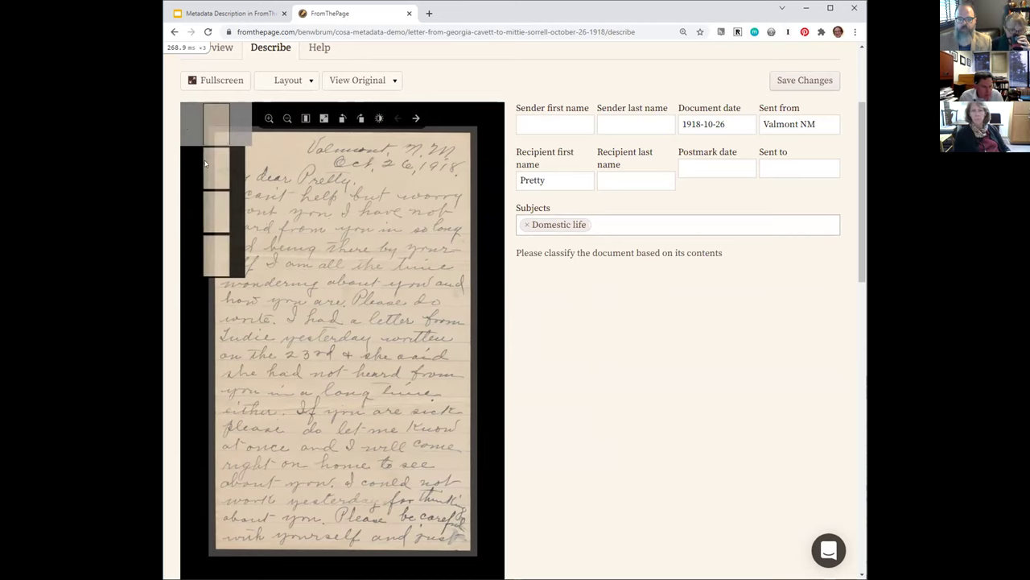
left_click(215, 166)
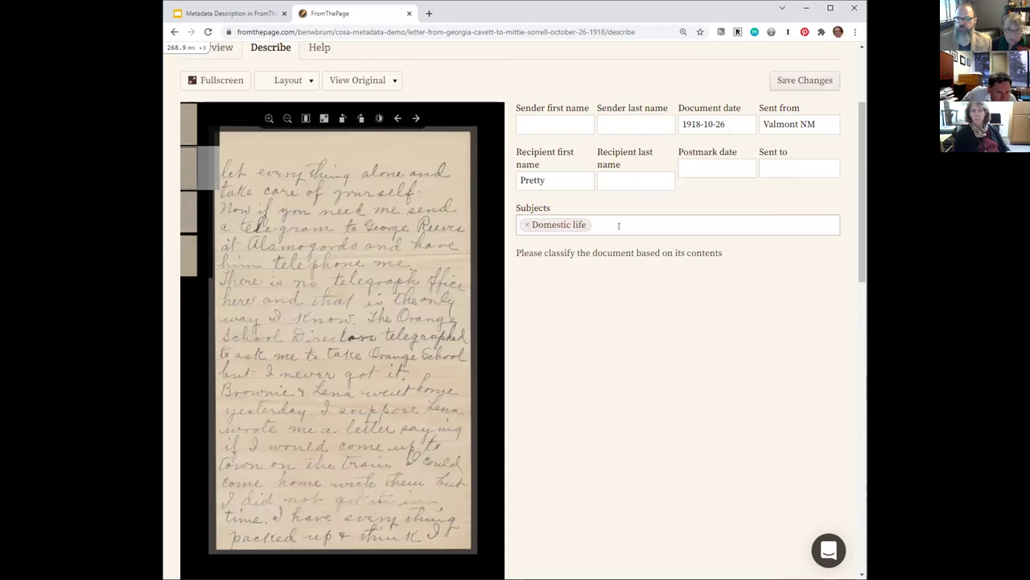
left_click(223, 206)
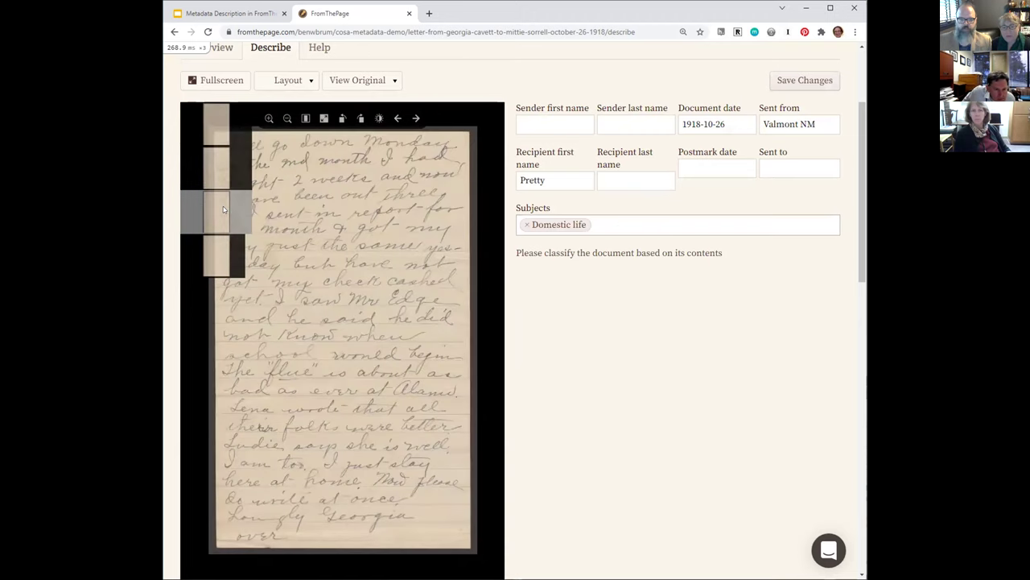
left_click(202, 261)
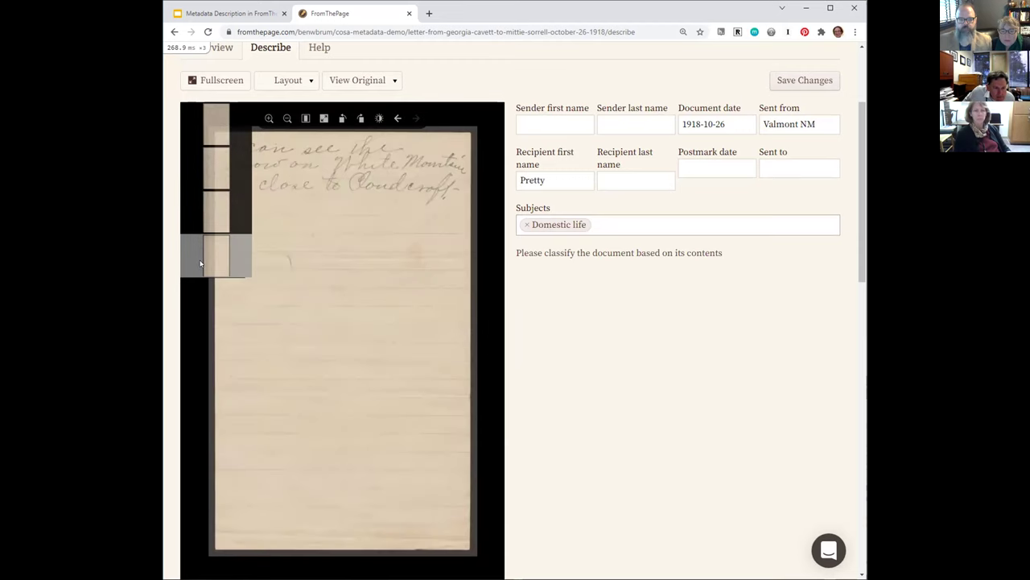
left_click(214, 215)
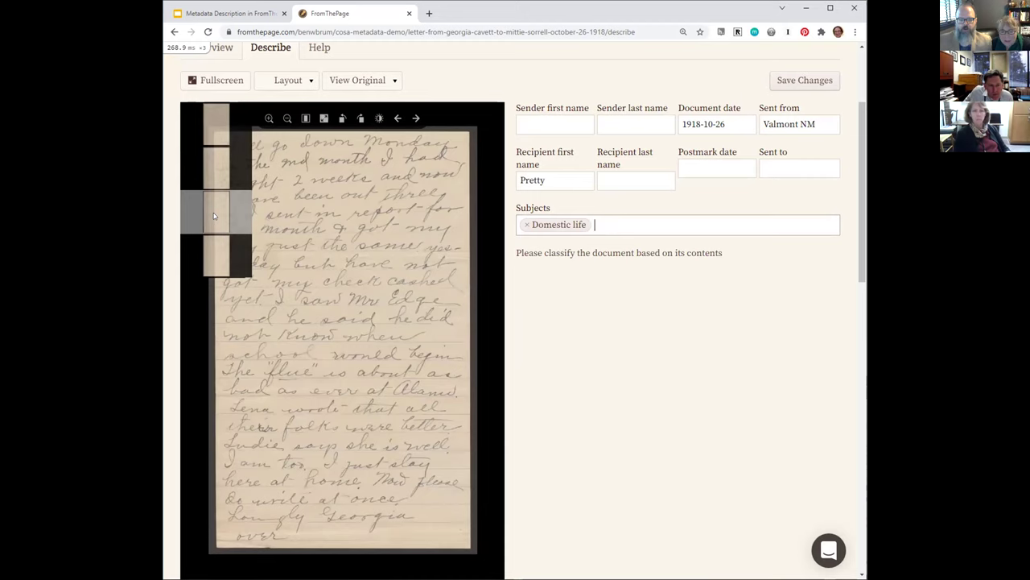
left_click(221, 165)
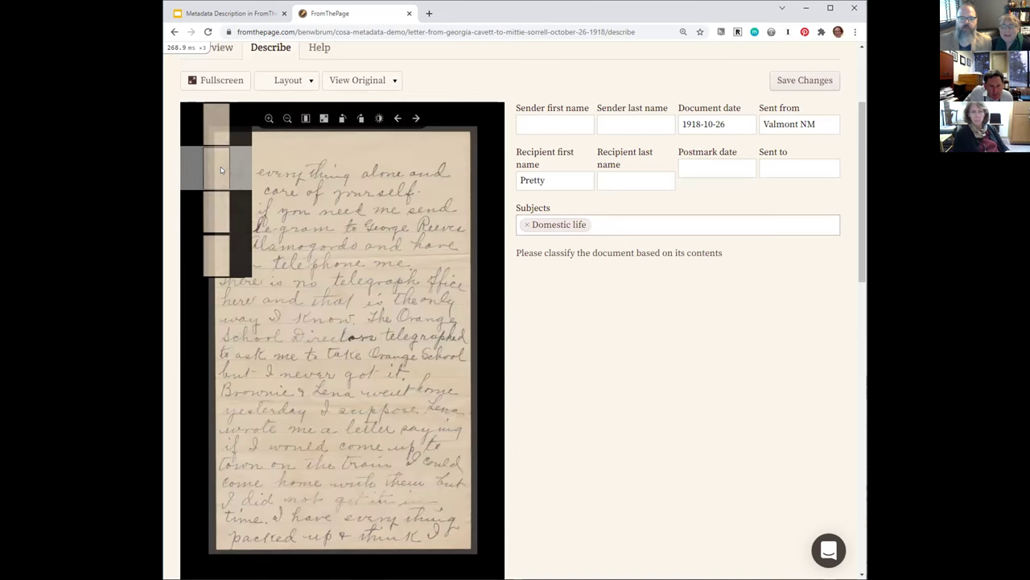
left_click(224, 129)
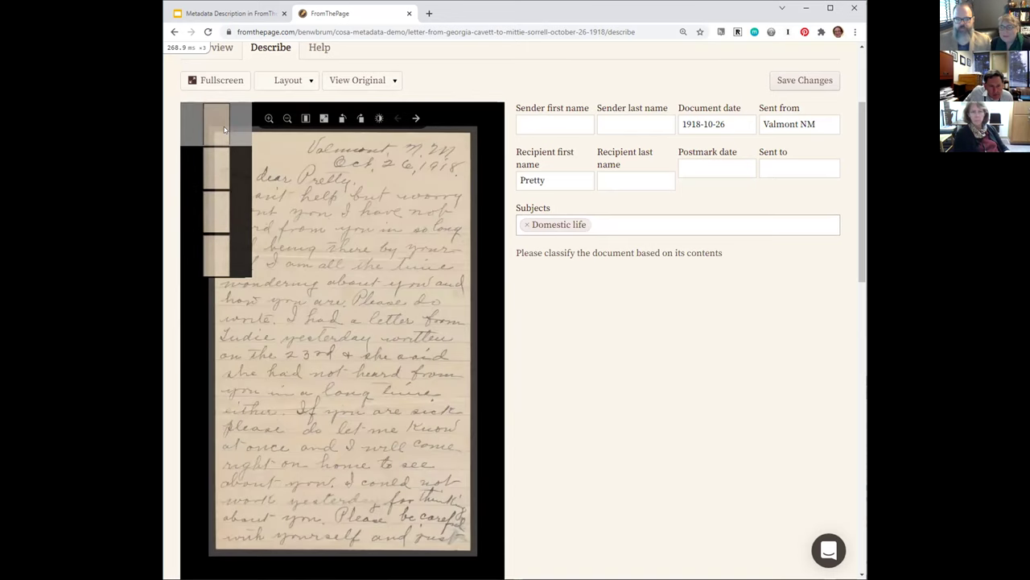
left_click(217, 165)
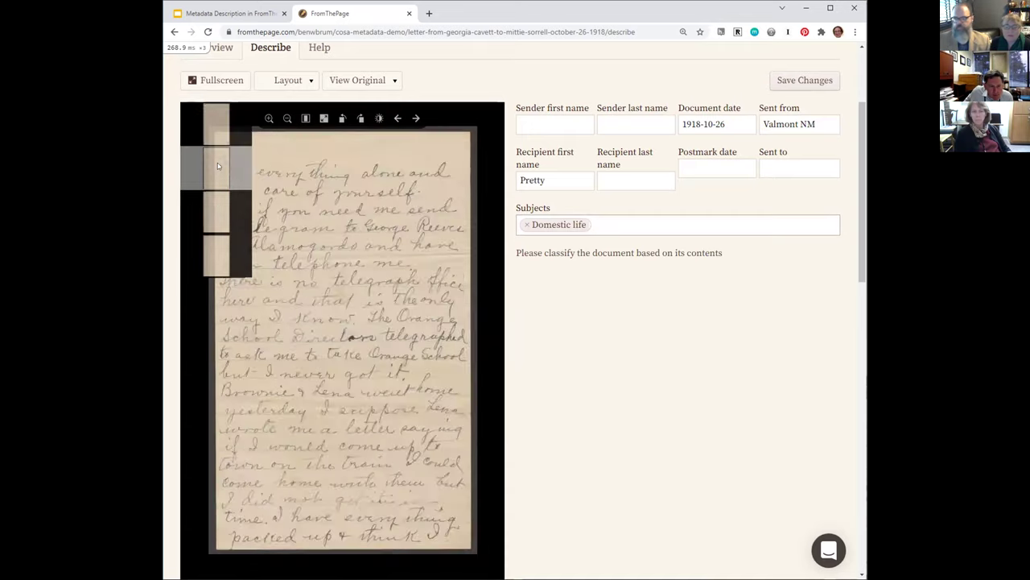
left_click(215, 214)
left_click(217, 260)
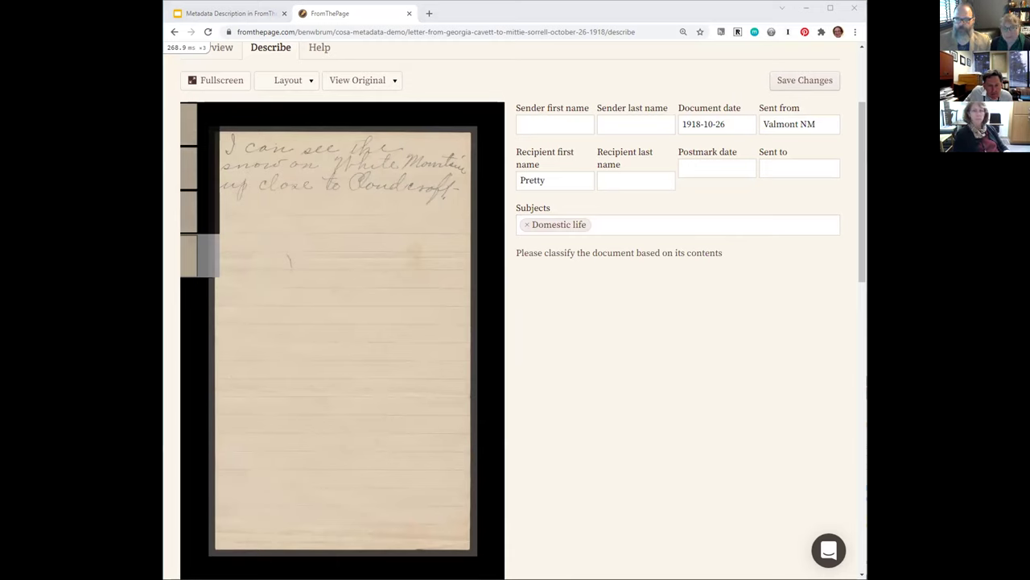
mouse_move(402, 374)
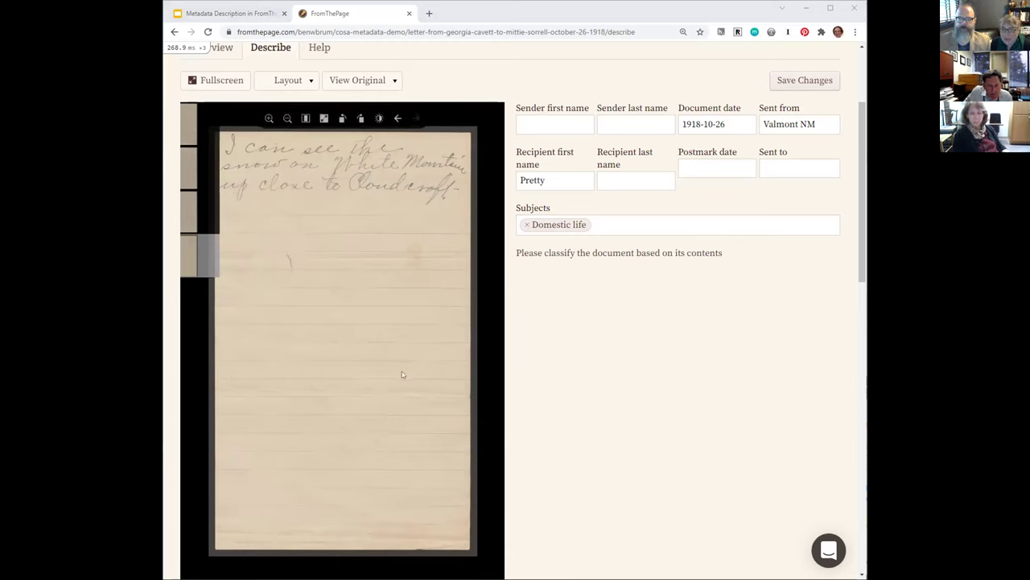
mouse_move(217, 209)
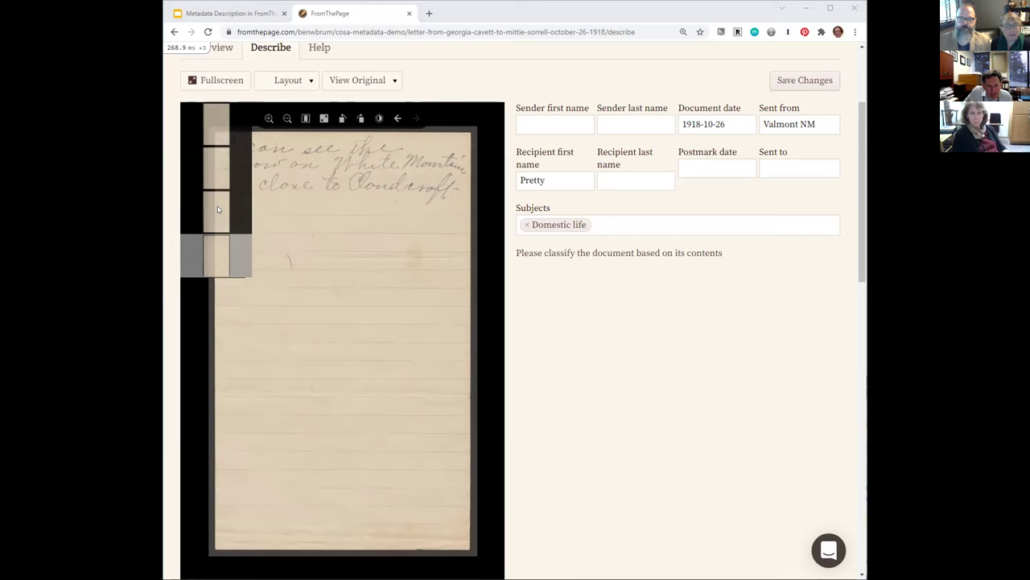
left_click(218, 207)
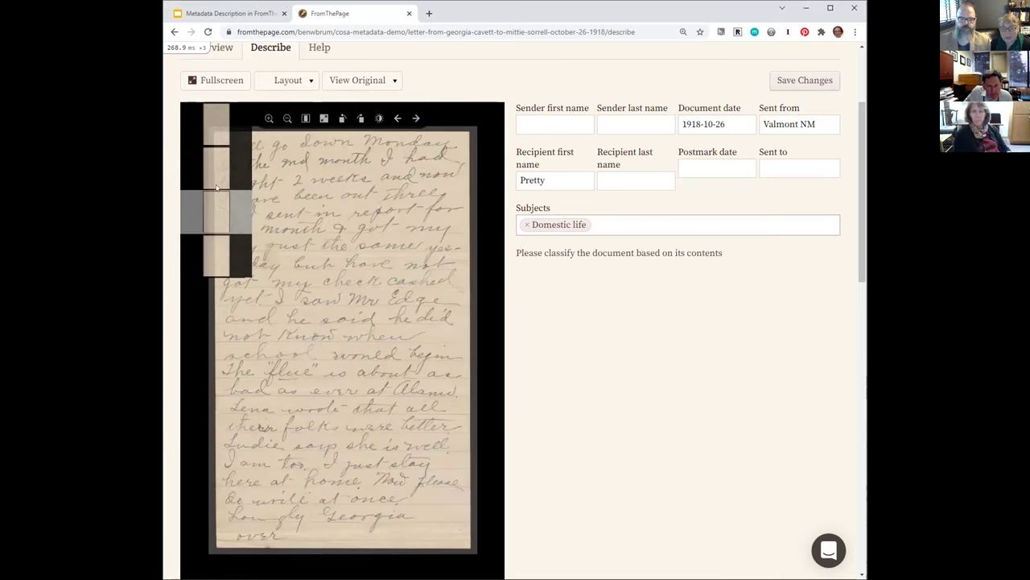
left_click(214, 178)
left_click(212, 127)
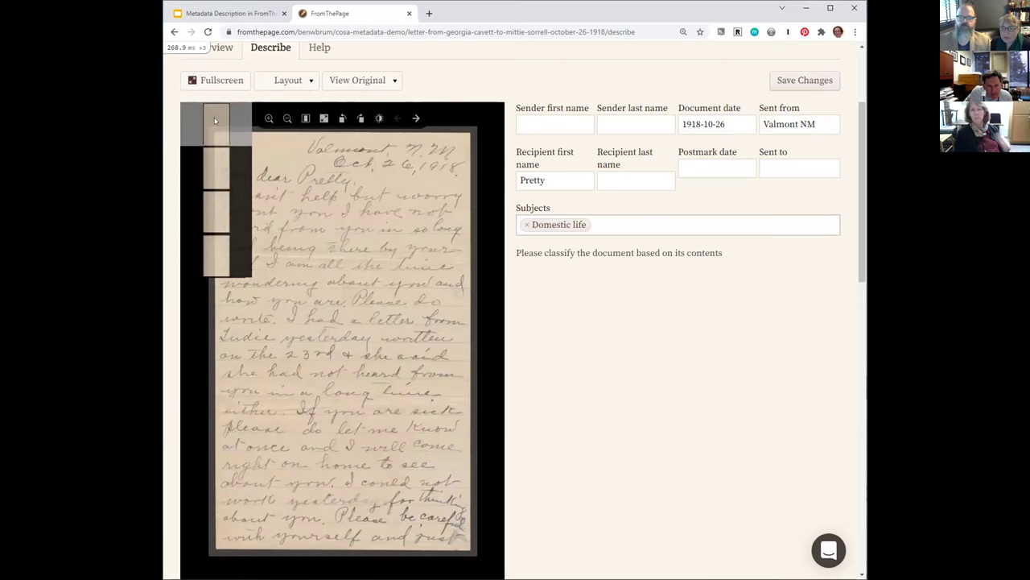
left_click(416, 118)
left_click(417, 118)
left_click(416, 119)
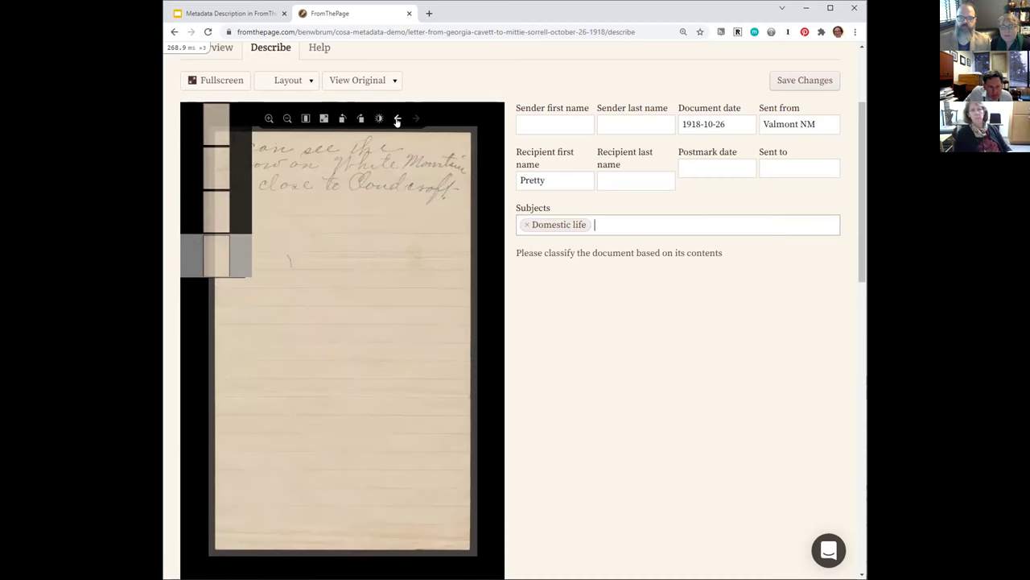
left_click(397, 118)
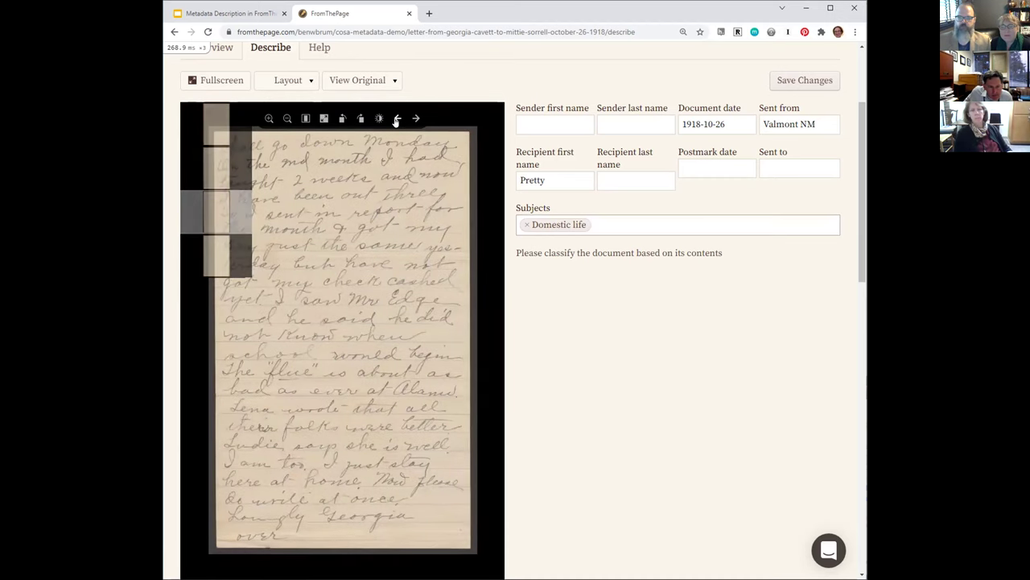
Step: Save the letter's metadata description and show the transcribed text beside the form instead of the page images
left_click(788, 82)
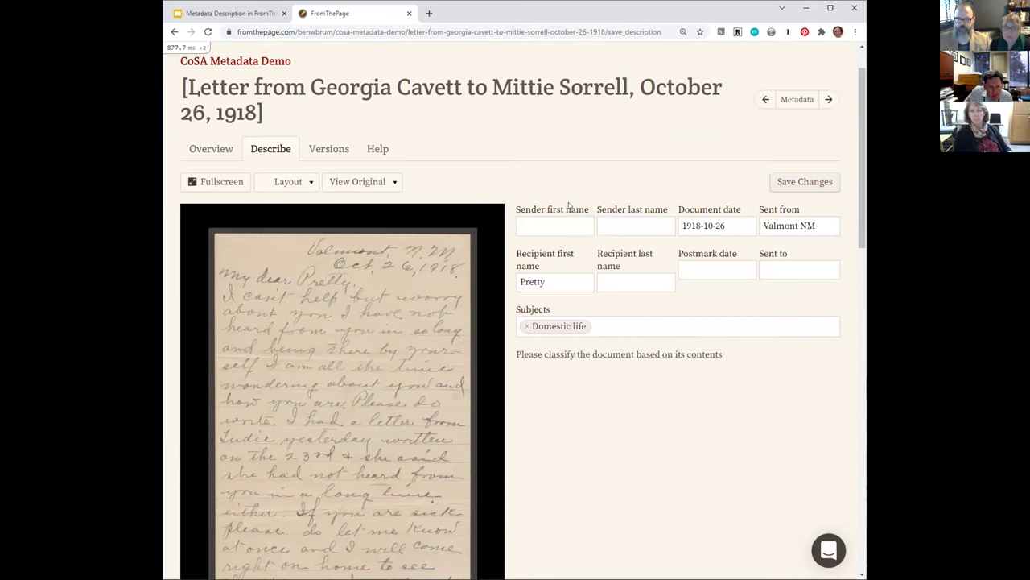
left_click(371, 183)
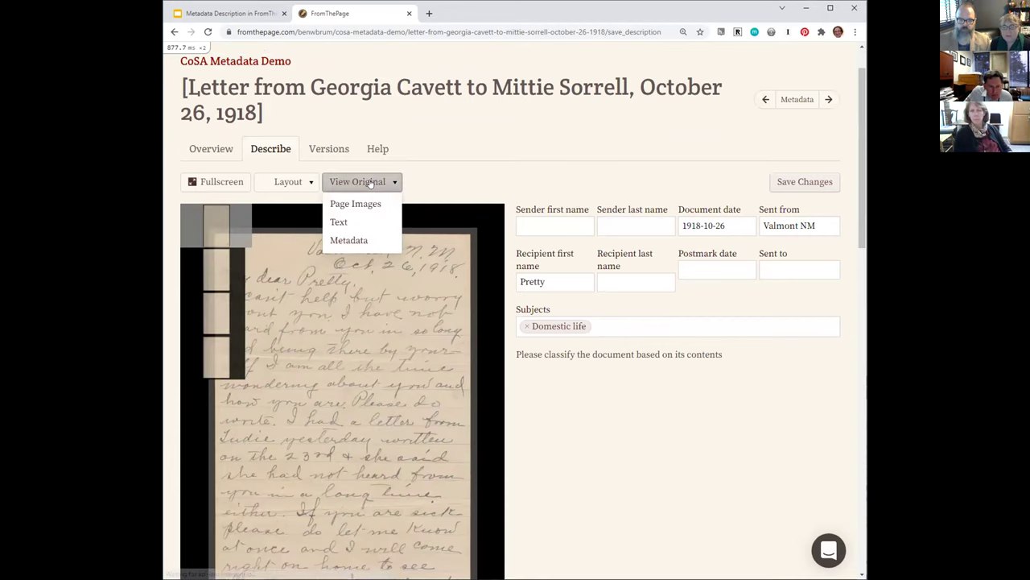
left_click(385, 222)
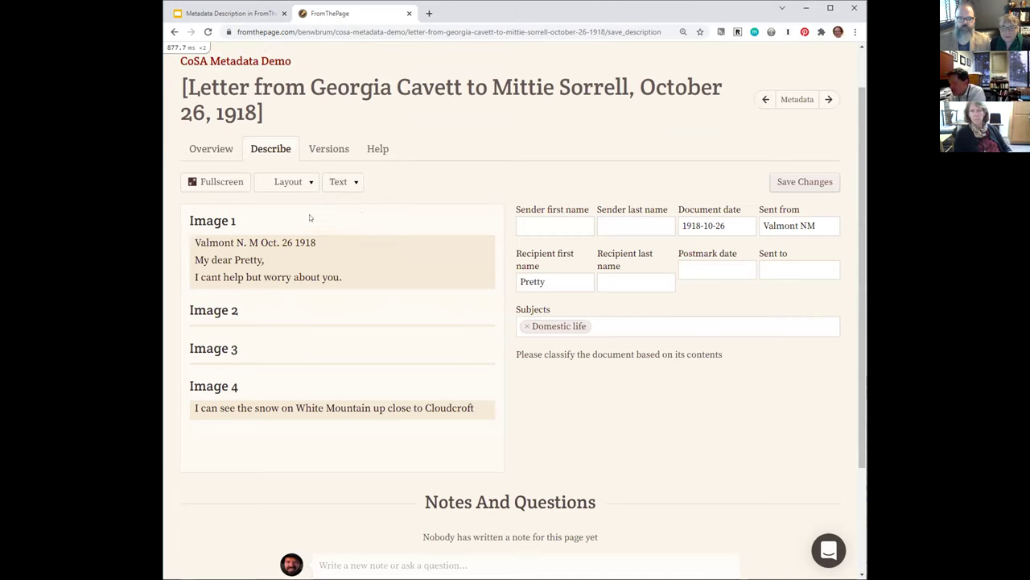
Step: Show the letter's original metadata beside the description form instead of the transcribed text
left_click(338, 184)
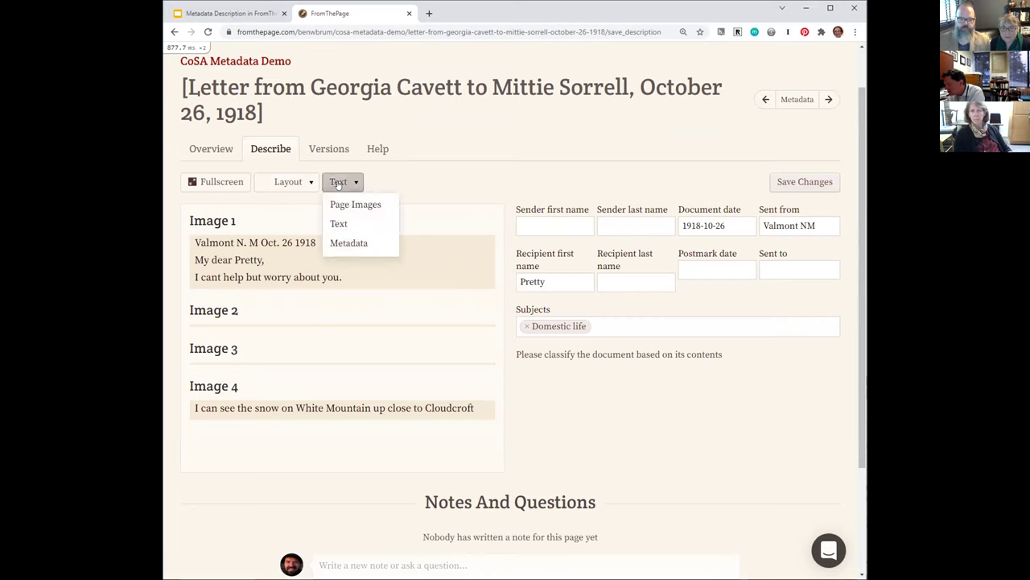
left_click(339, 222)
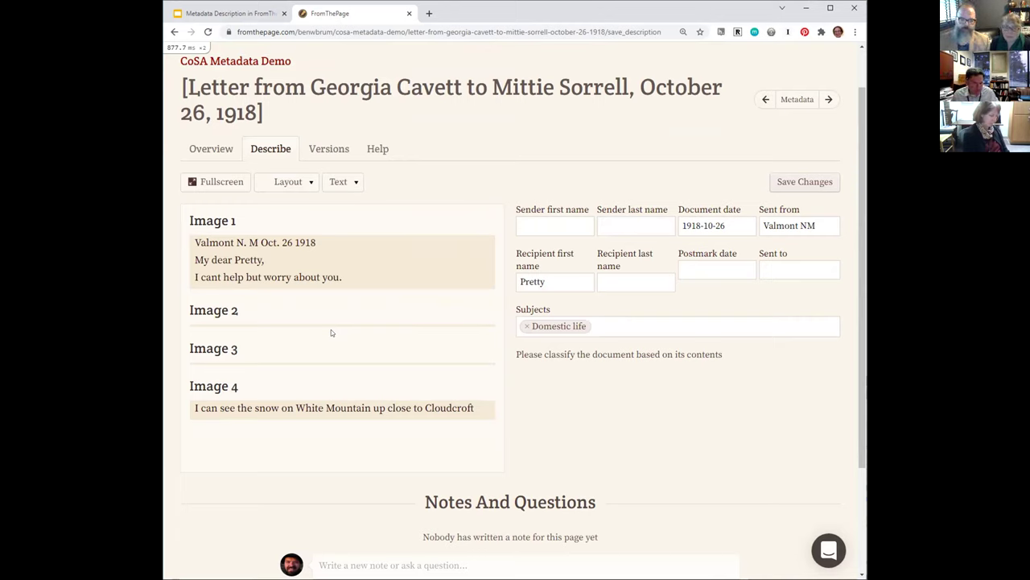
left_click(282, 182)
left_click(337, 182)
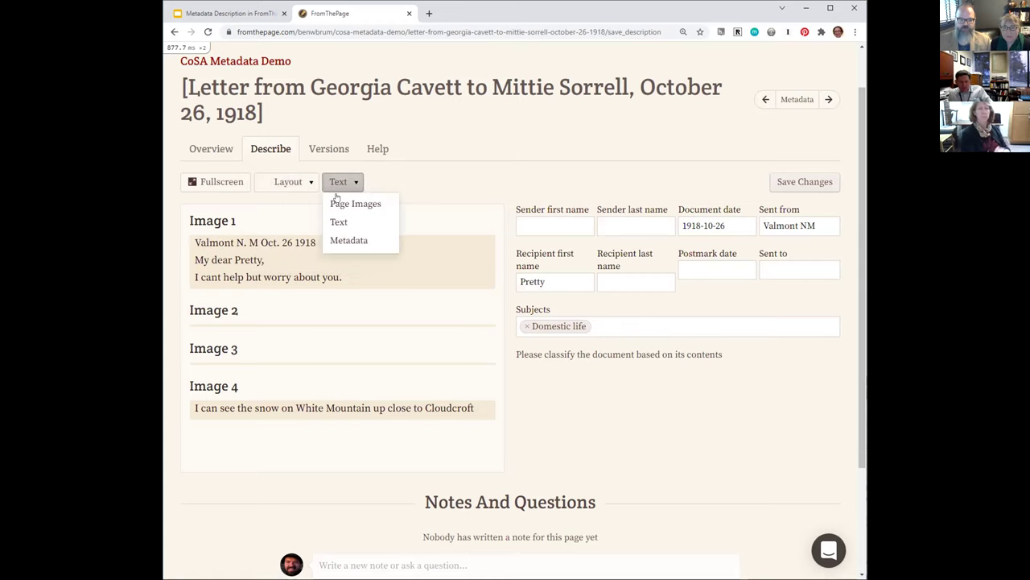
left_click(342, 241)
Step: Examine the letter's original metadata record, from title and content description through subjects and coverage to identifier, against the form's fields
scroll(342, 240, "down", 2)
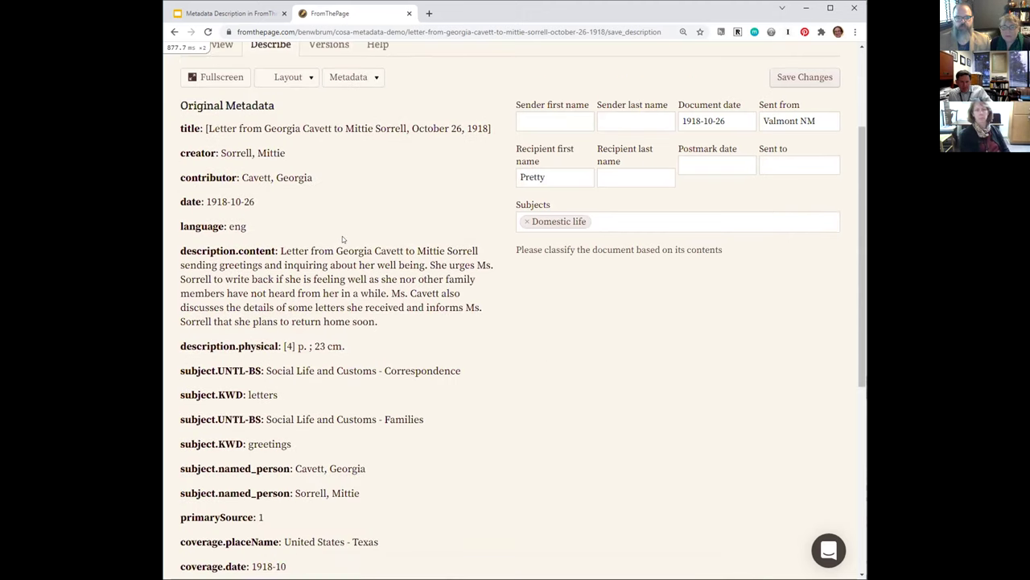
scroll(342, 236, "down", 1)
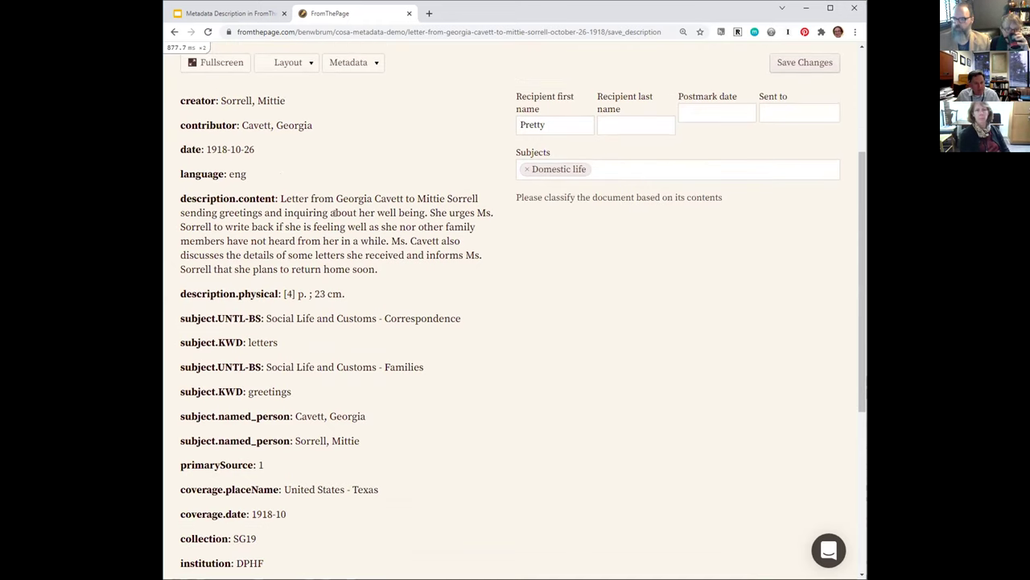
scroll(334, 212, "down", 5)
scroll(335, 212, "up", 4)
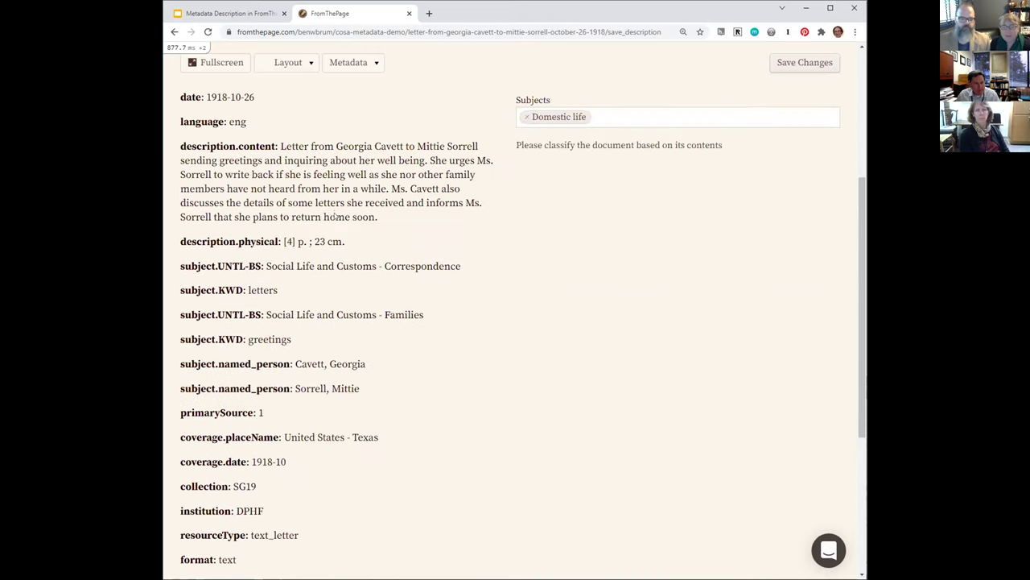
scroll(335, 213, "up", 3)
scroll(338, 275, "down", 2)
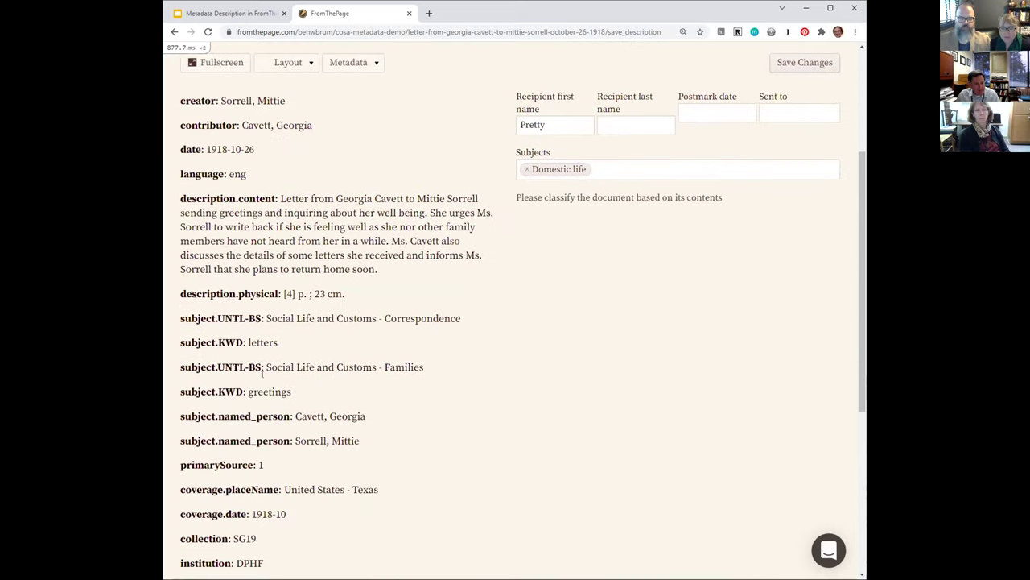
scroll(251, 333, "down", 1)
scroll(269, 359, "down", 2)
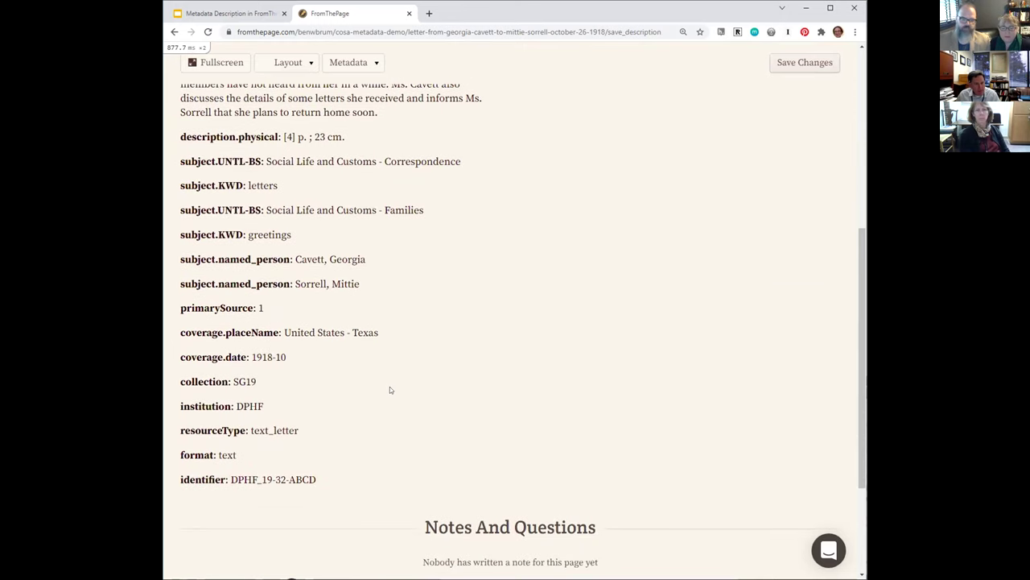
scroll(389, 390, "up", 4)
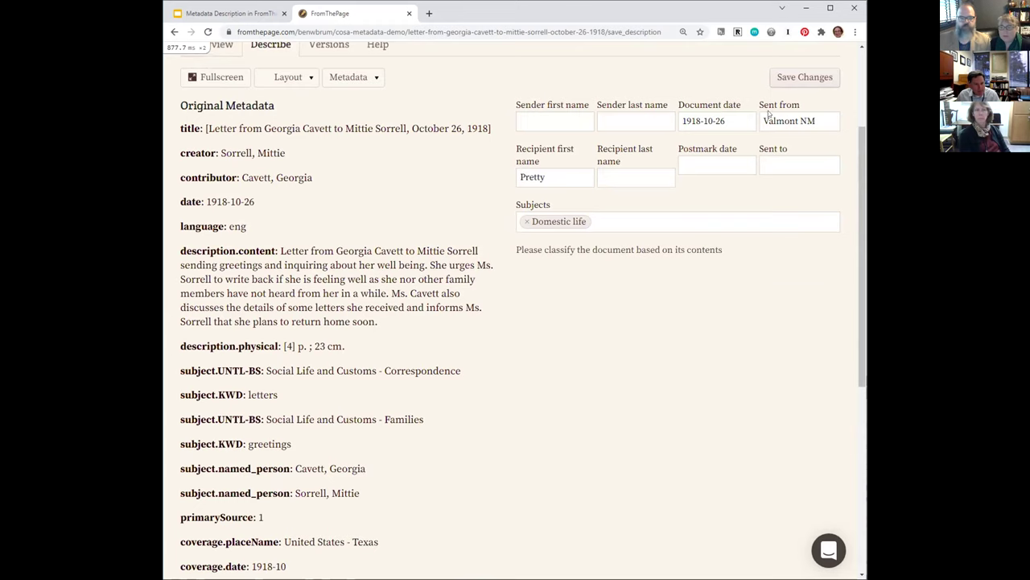
scroll(302, 359, "down", 2)
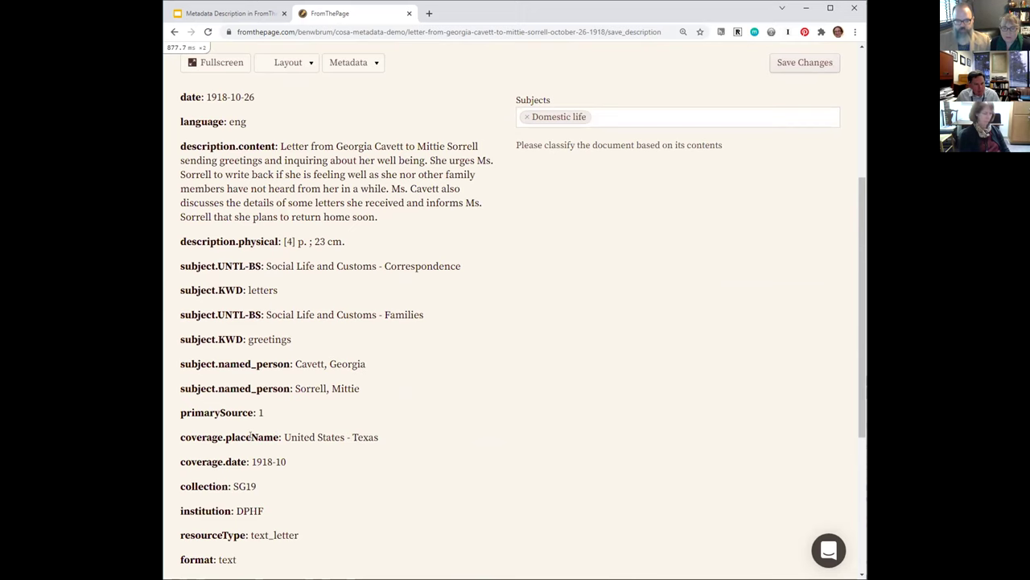
scroll(250, 437, "up", 3)
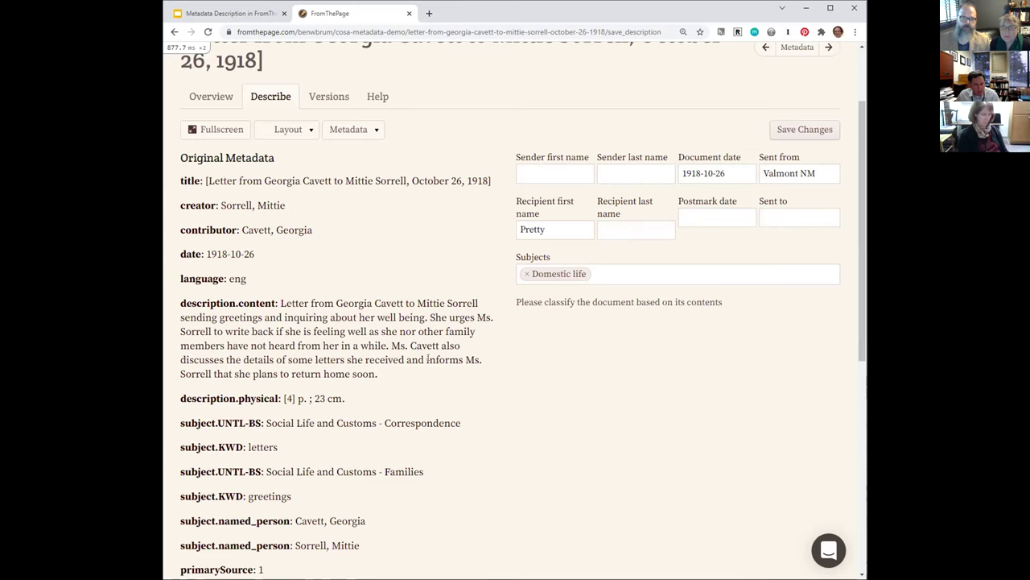
scroll(427, 359, "up", 2)
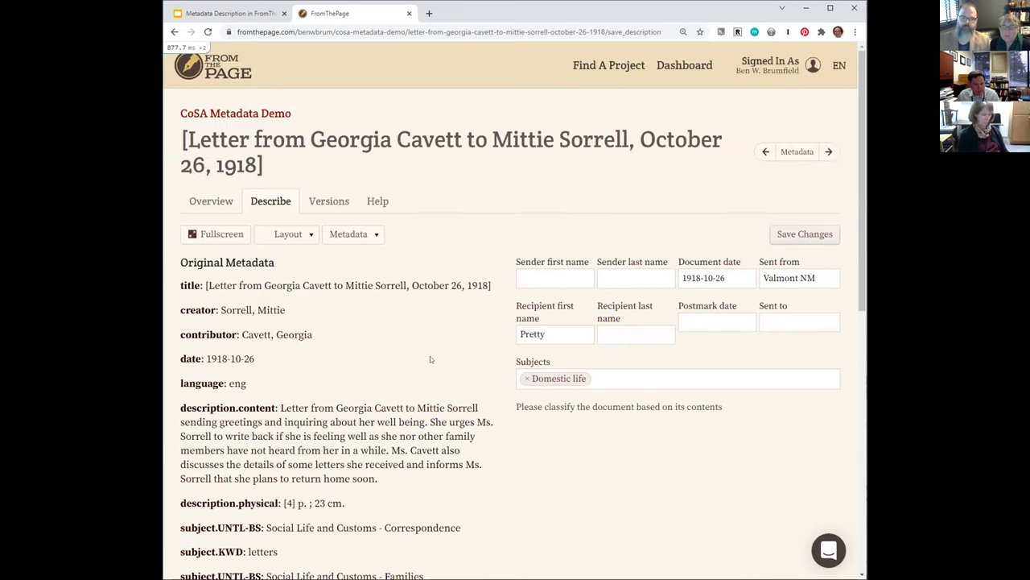
Step: Save the letter's metadata, and set the collection's description type to "Users only create metadata" and save that setting
left_click(788, 235)
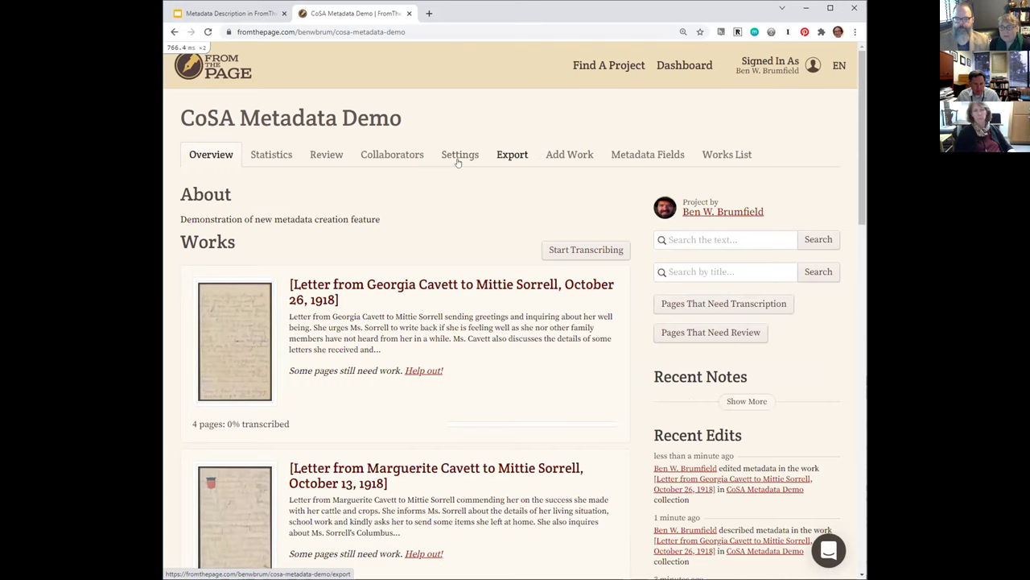
left_click(633, 156)
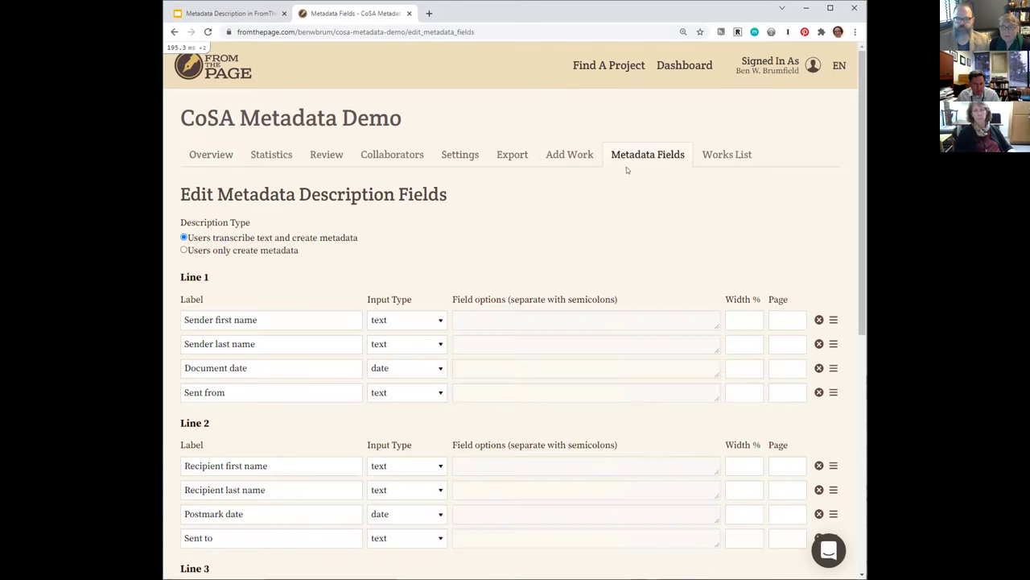
left_click(286, 251)
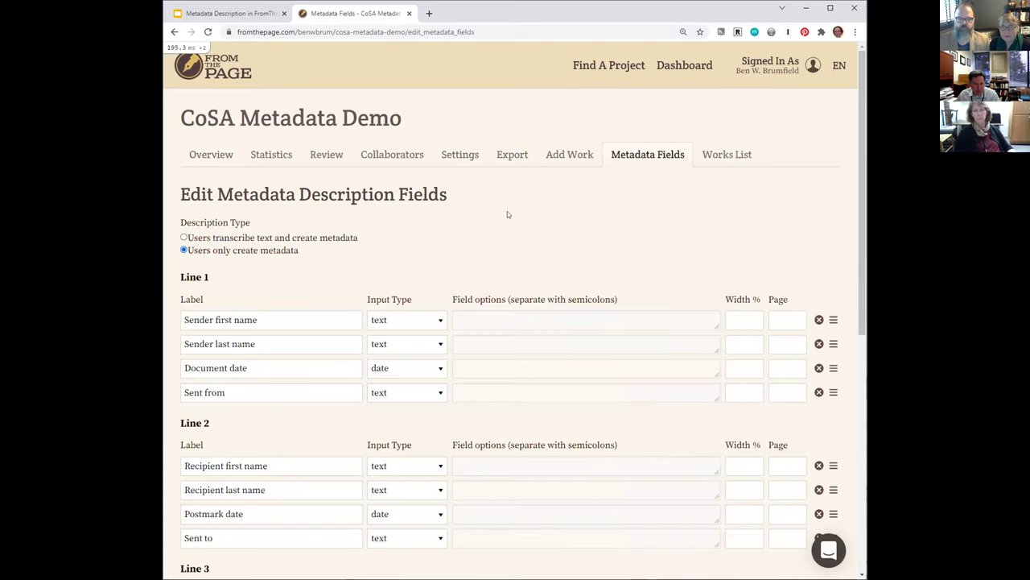
scroll(507, 215, "down", 6)
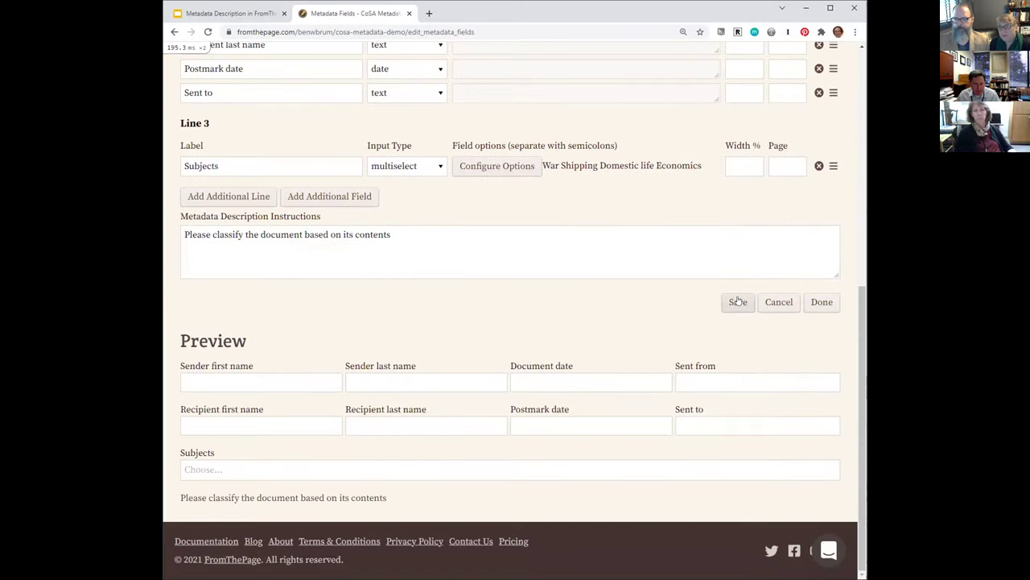
left_click(739, 301)
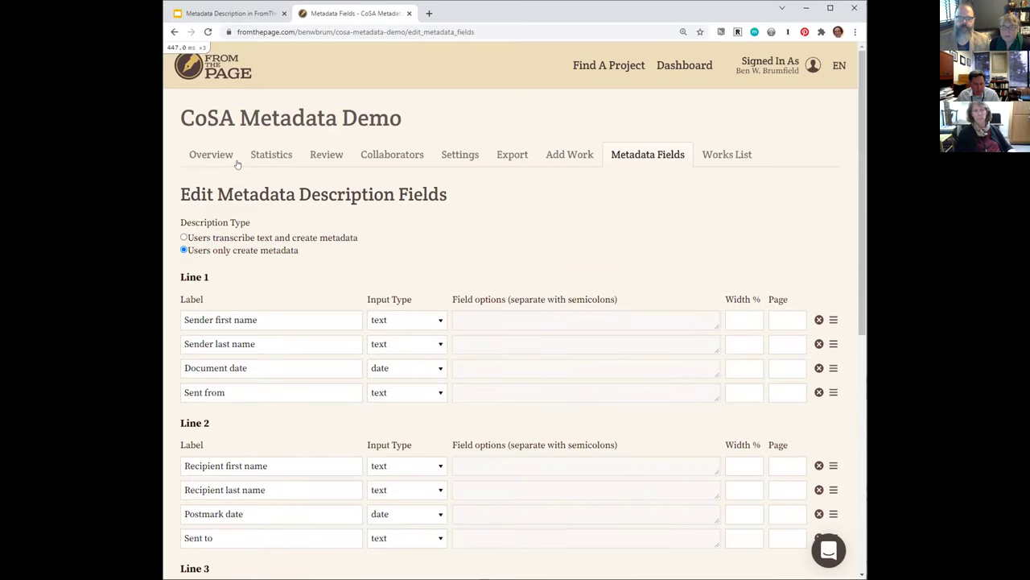
Step: Open the metadata description form of the collection's second work, the letter dated October 13, 1918
left_click(236, 160)
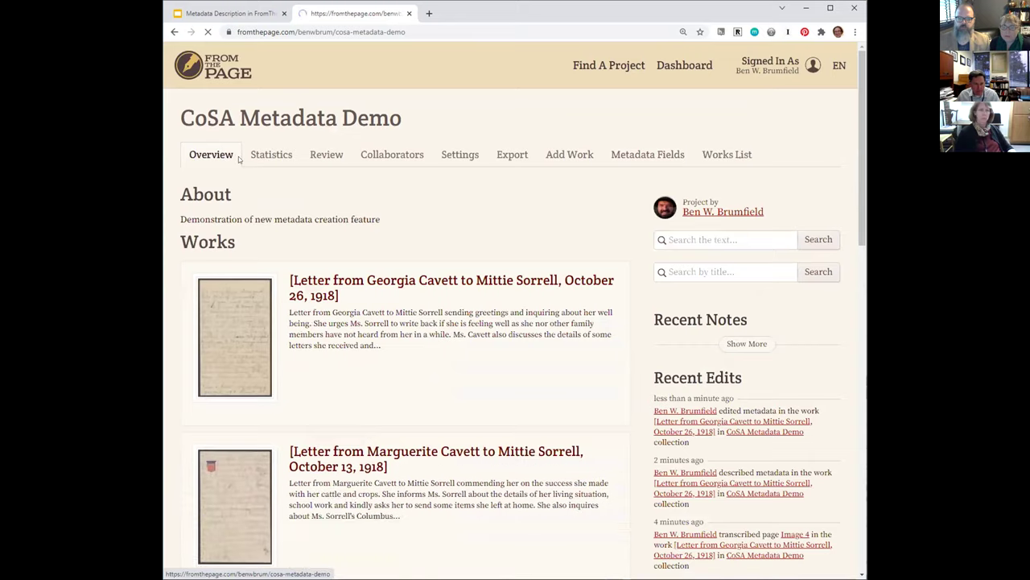
scroll(265, 282, "down", 2)
left_click(243, 343)
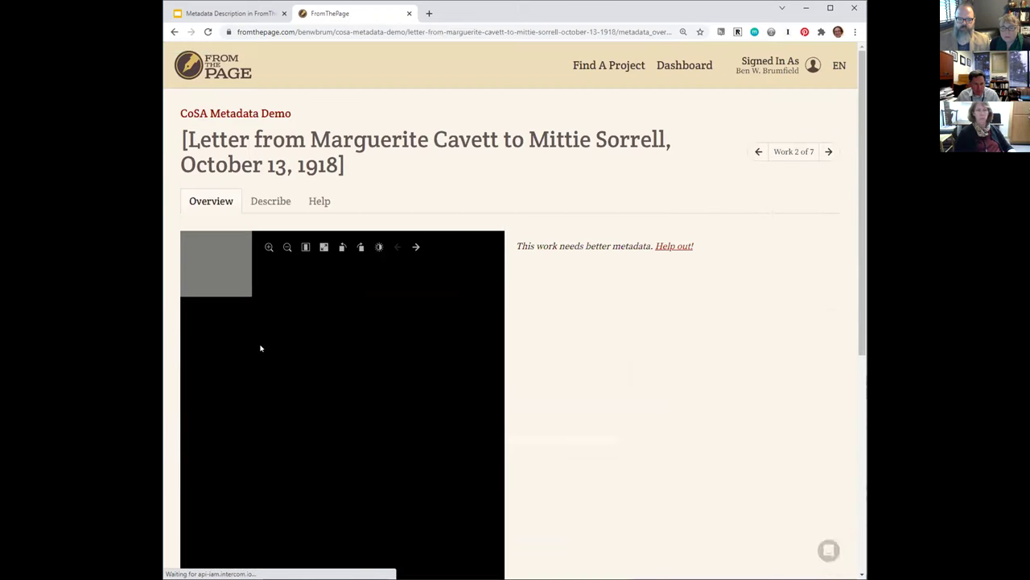
left_click(267, 202)
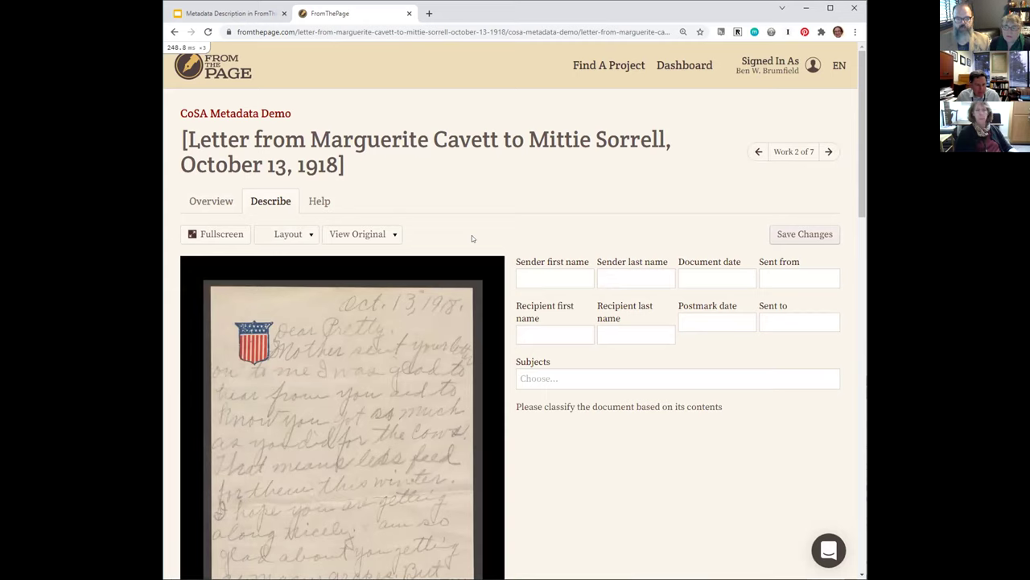
Step: Enter 1918-10-13 as the letter's document date, leaving the sender's names blank
mouse_move(308, 311)
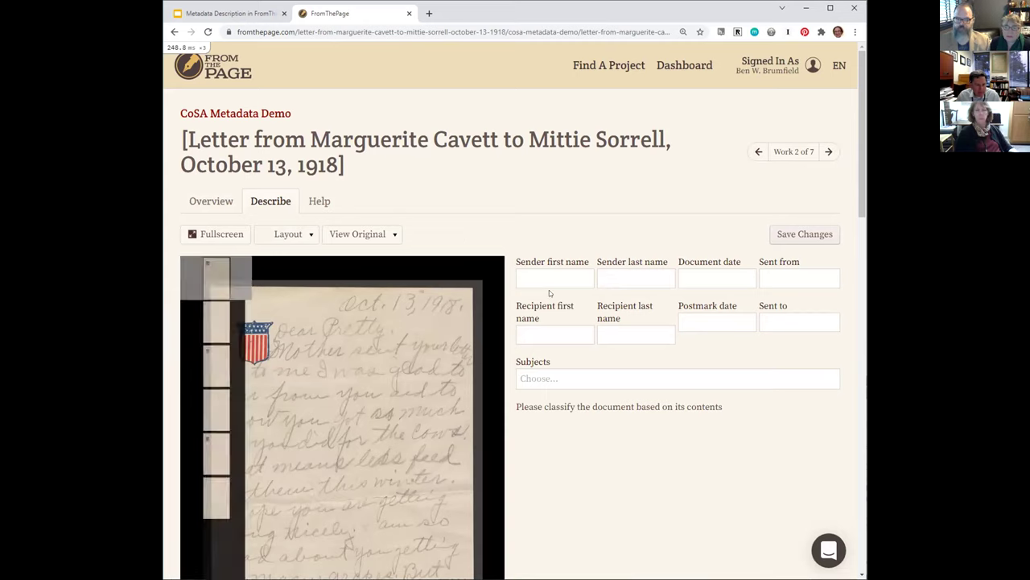
left_click(554, 278)
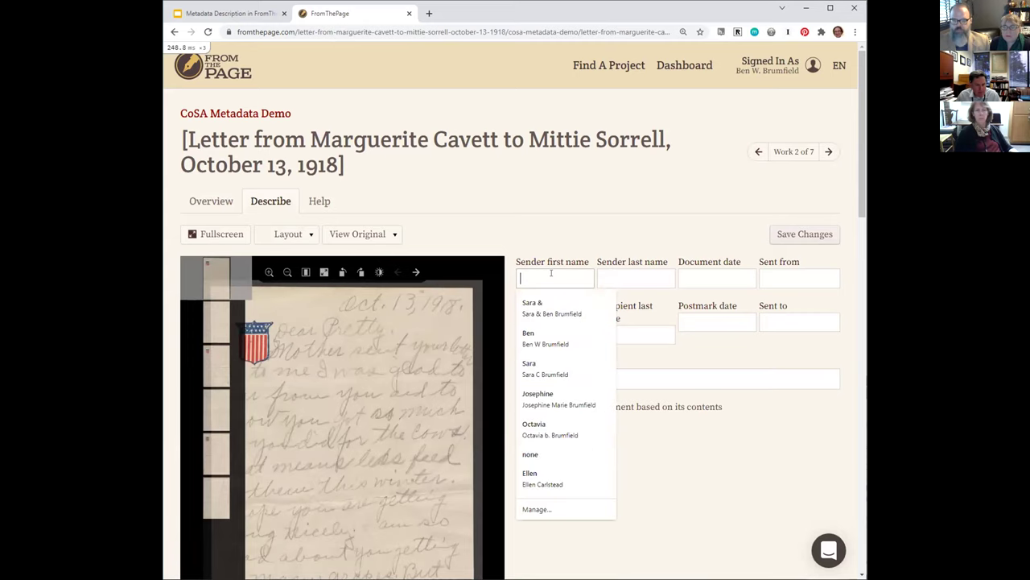
left_click(694, 278)
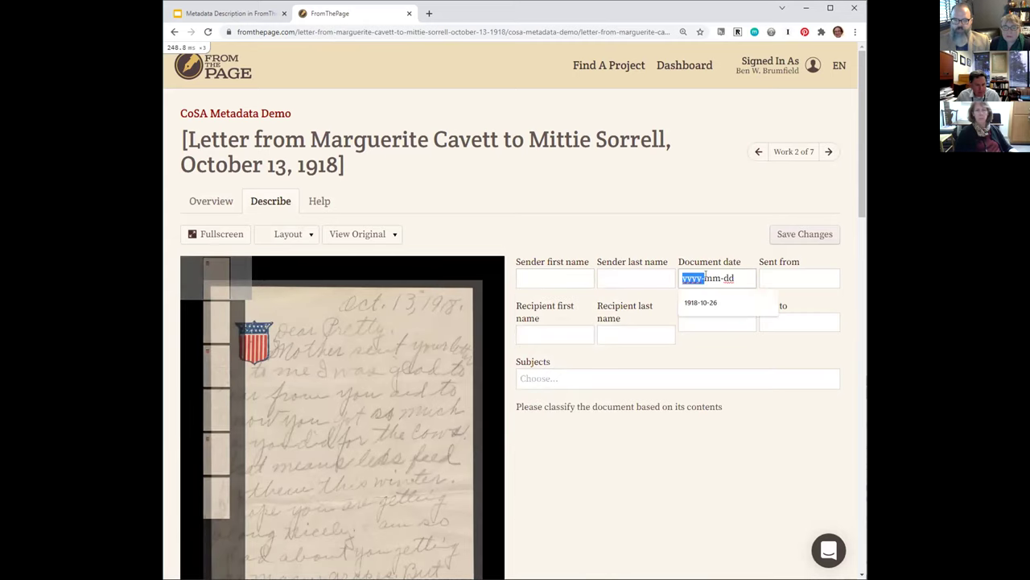
type("1918-")
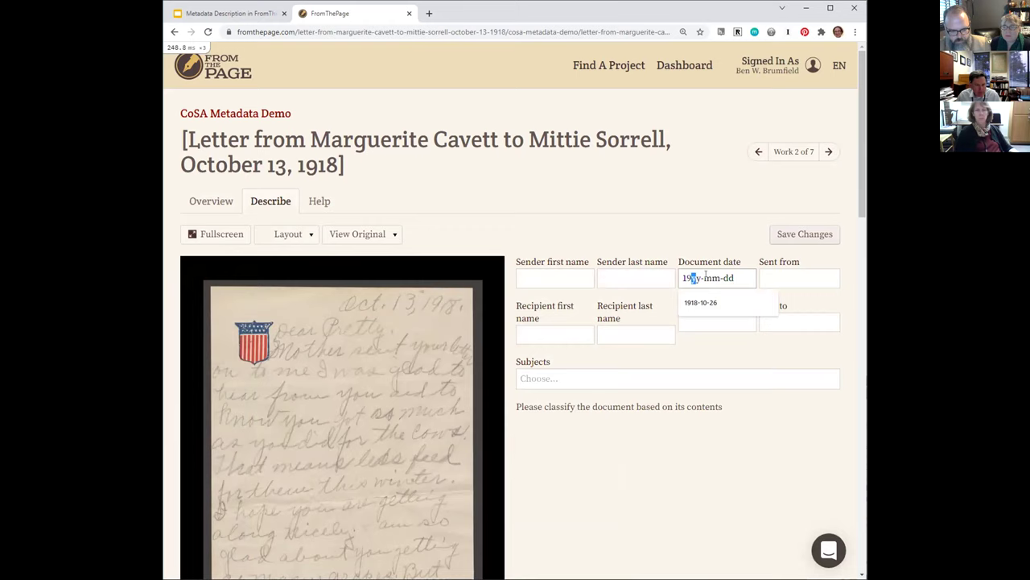
type("18")
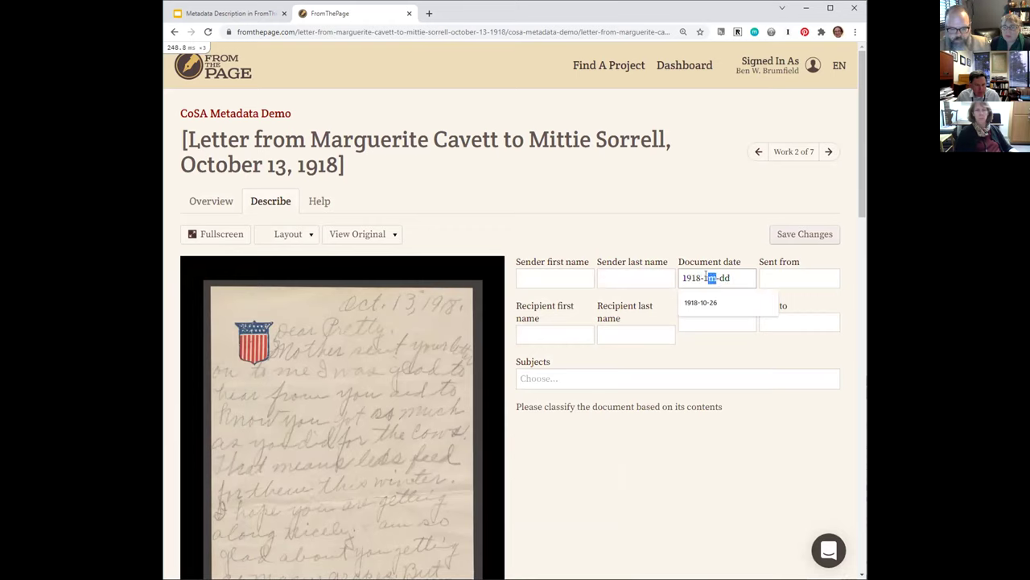
type("1-13")
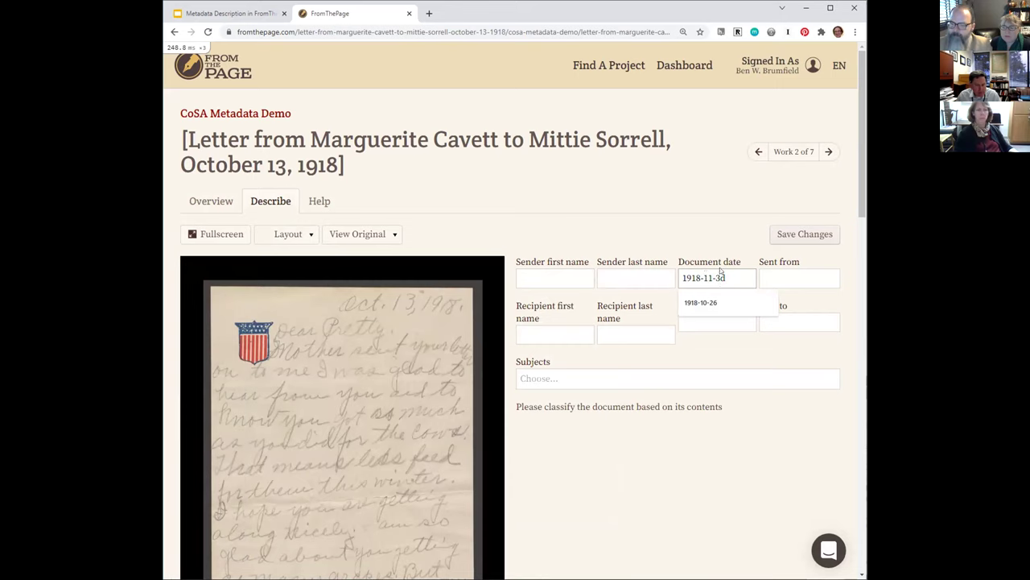
left_click(723, 277)
key("BackSpace")
key("BackSpace")
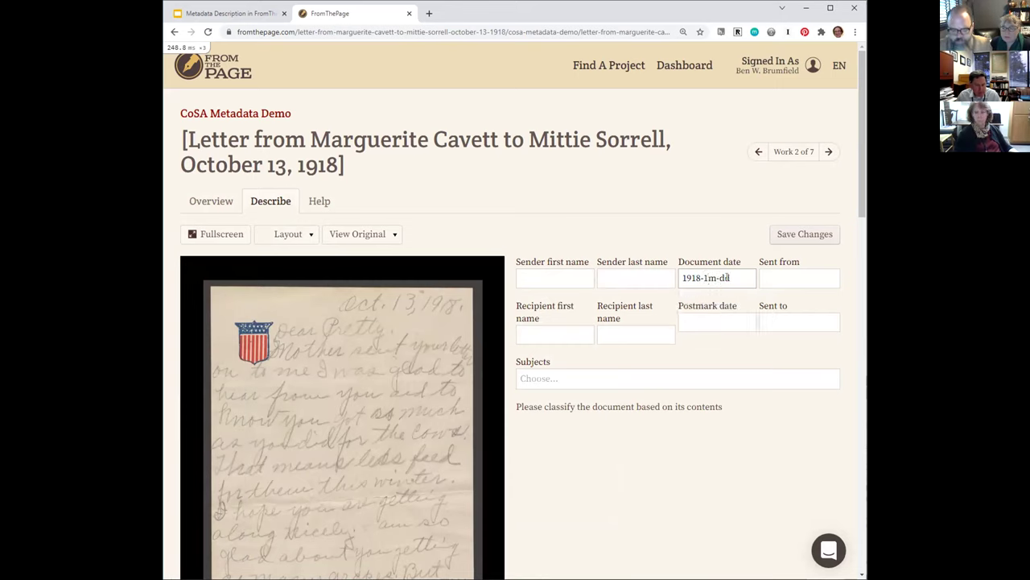
type("013")
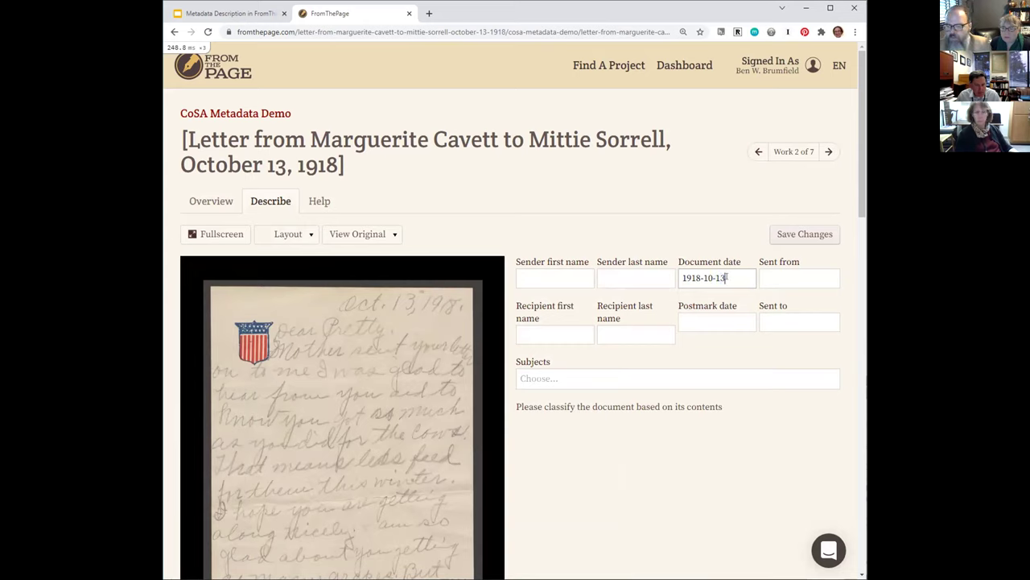
key("Tab")
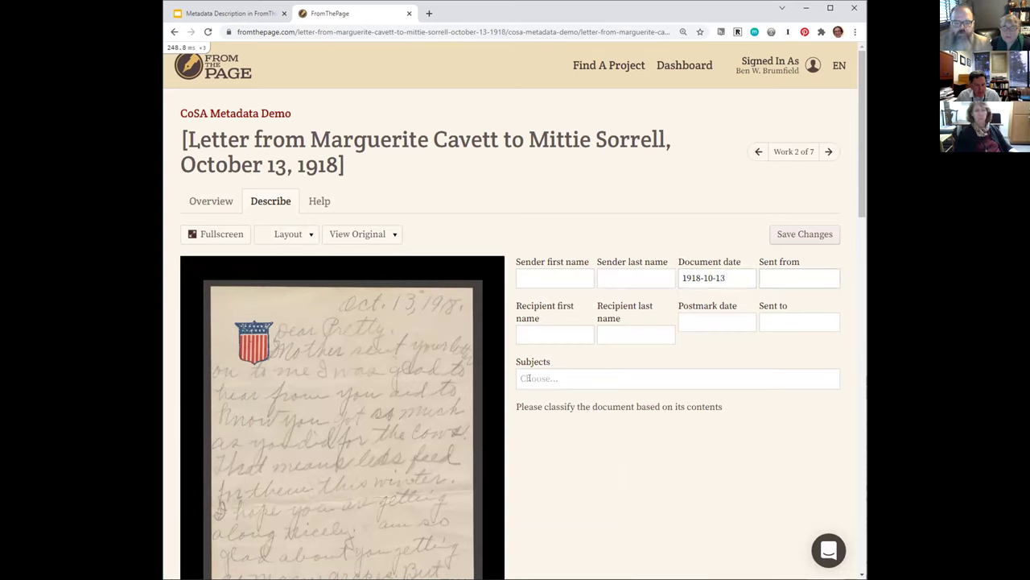
Step: Page through the letter's scans from the dated opening page to the signature on the last page
mouse_move(375, 369)
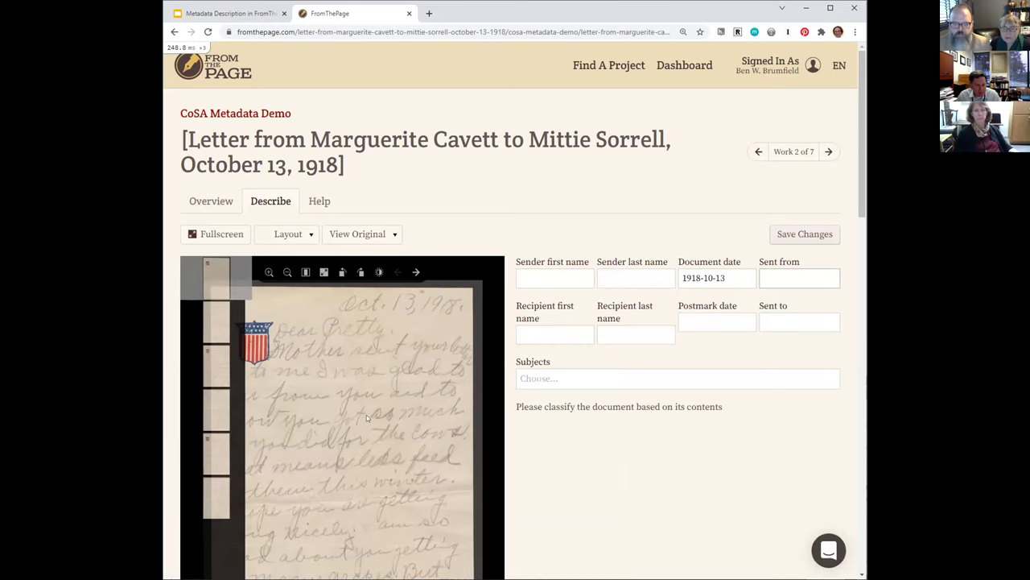
scroll(535, 473, "down", 2)
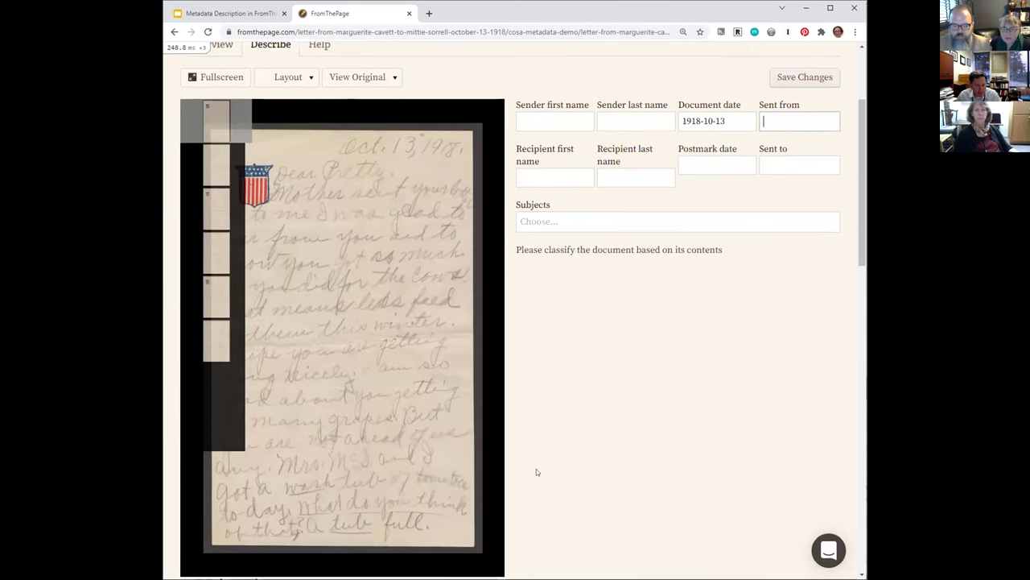
mouse_move(342, 288)
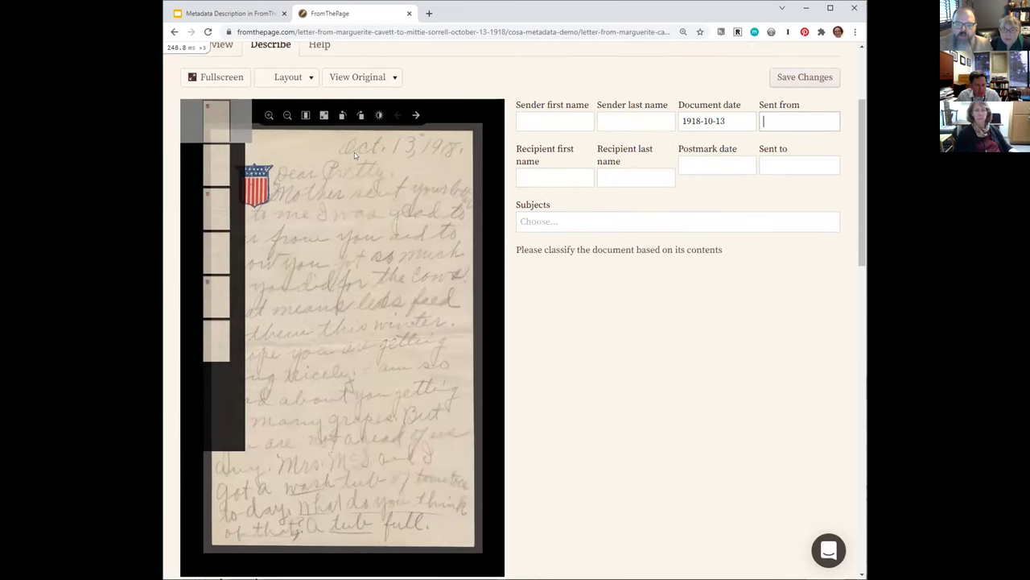
left_click(417, 115)
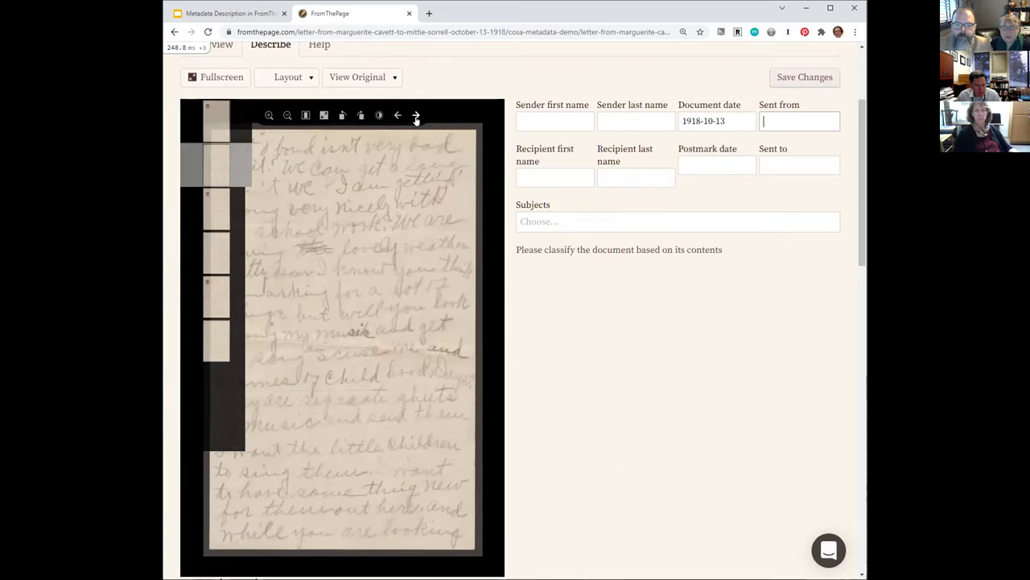
left_click(416, 115)
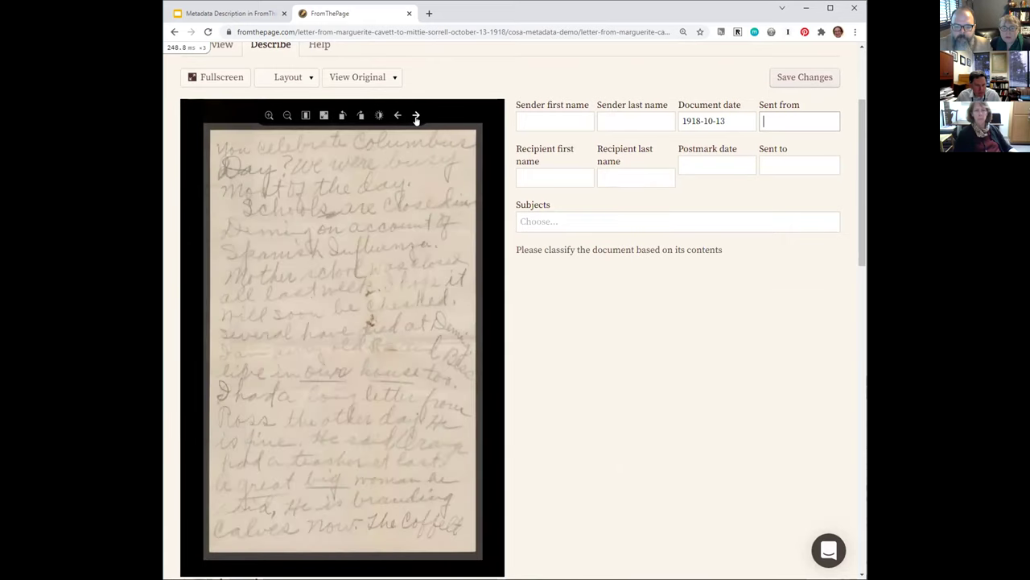
left_click(416, 115)
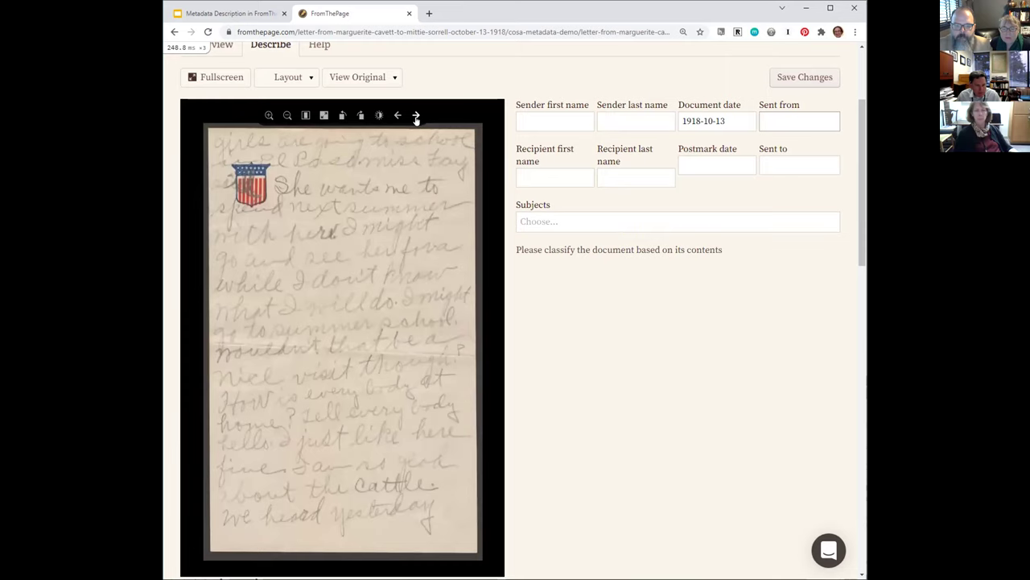
left_click(416, 115)
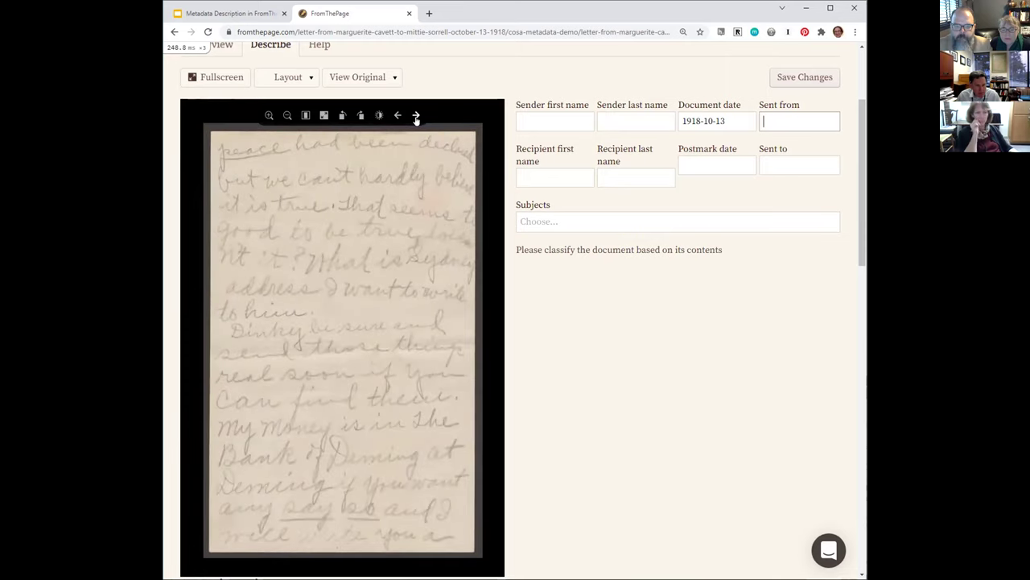
left_click(416, 115)
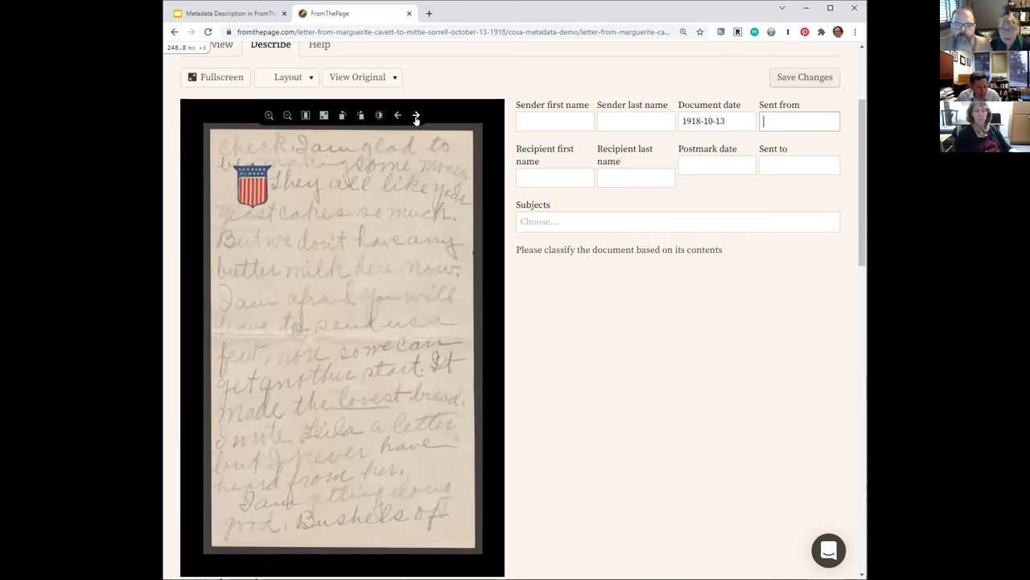
left_click(416, 115)
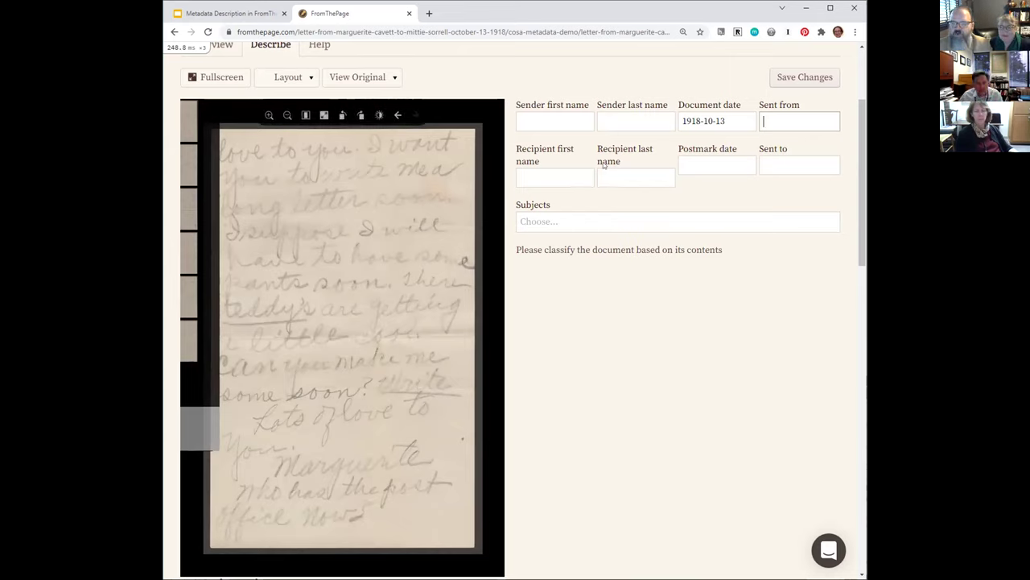
Step: Enter the sender's first name from the letter's signature and the recipient's first name from its salutation, leaving both last names blank
left_click(555, 117)
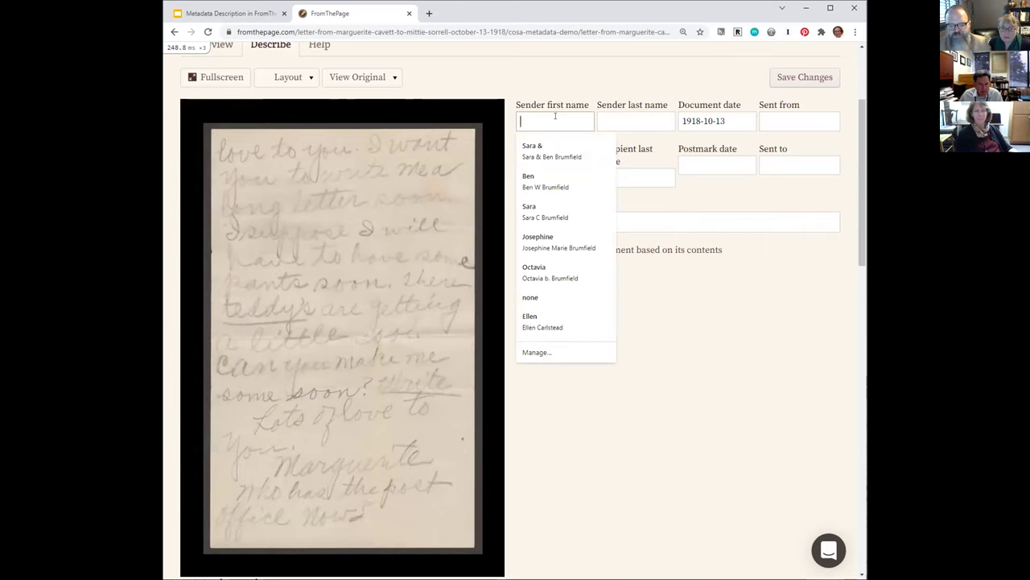
type("Marguerit")
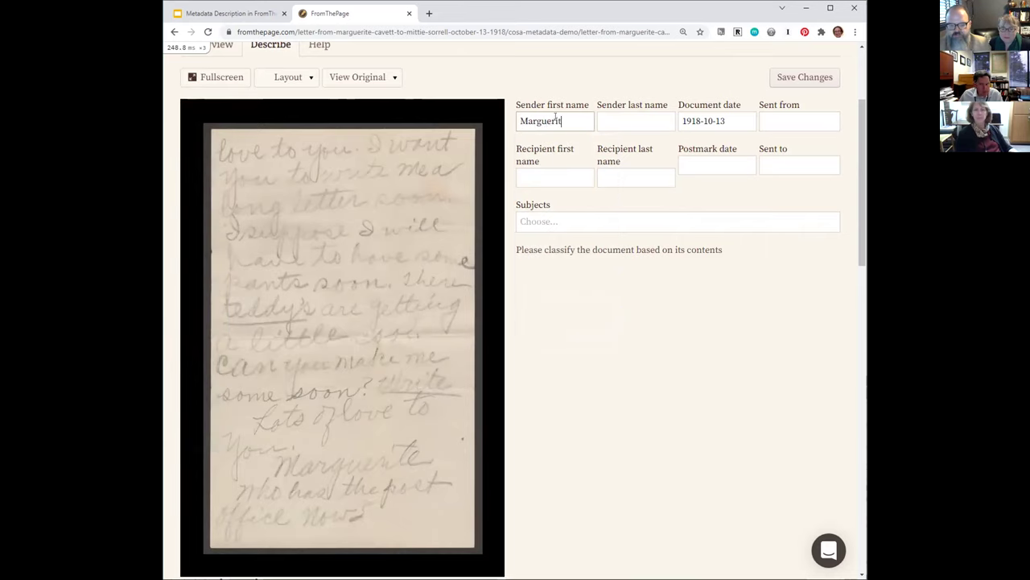
type("e")
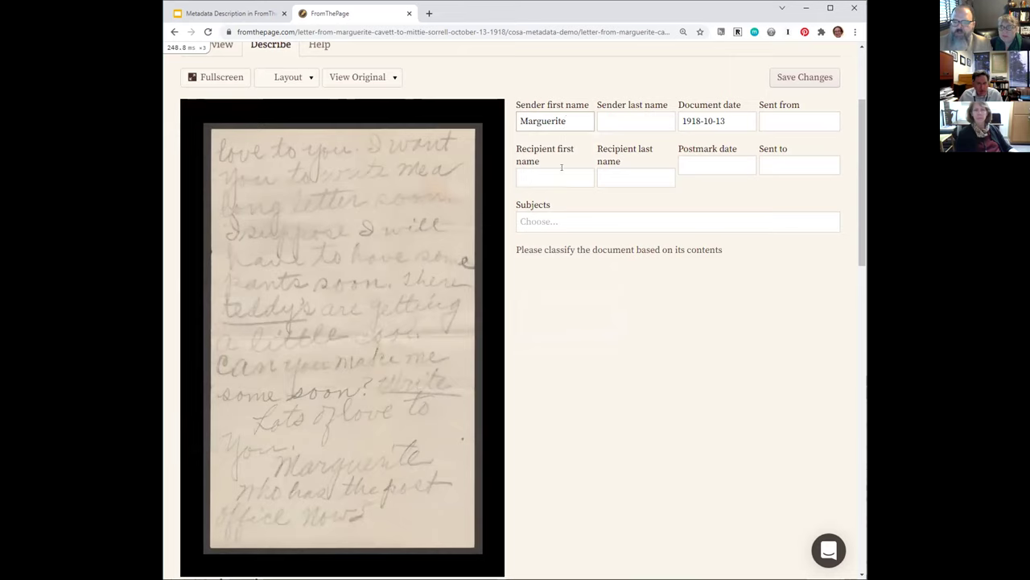
left_click(554, 179)
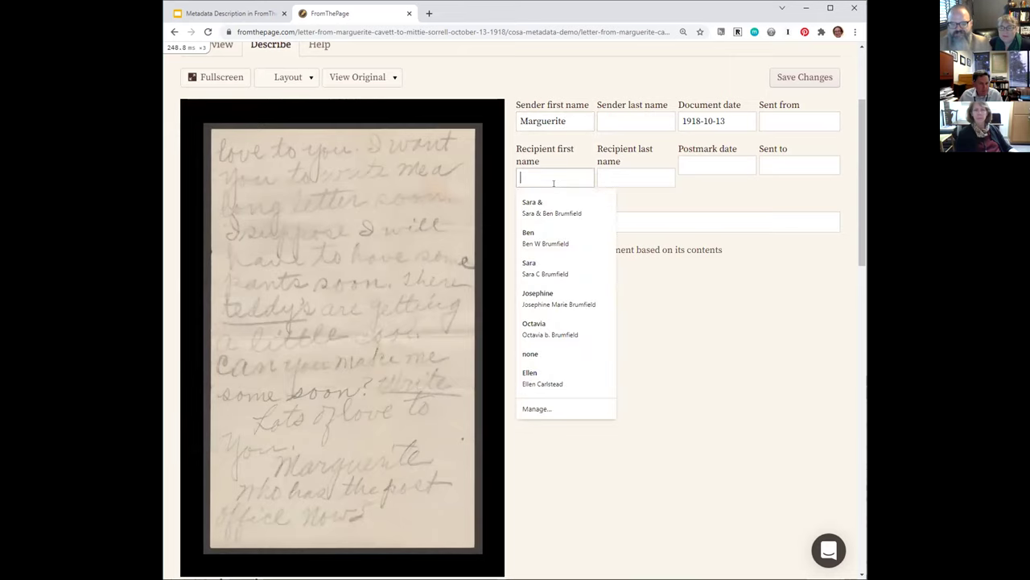
type("Pretty")
key("Return")
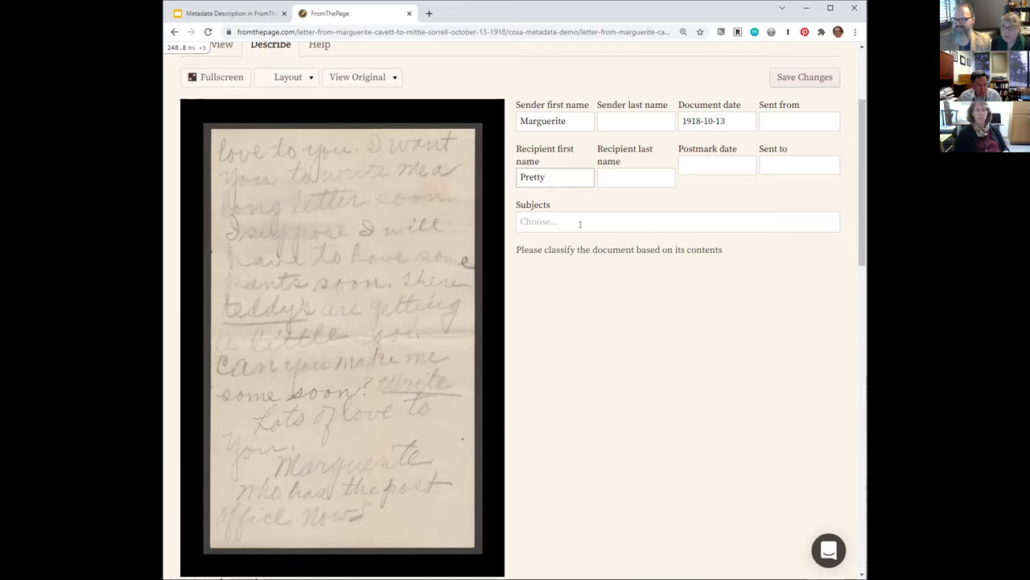
Step: Classify the letter under the subject Shipping and save the description
left_click(579, 224)
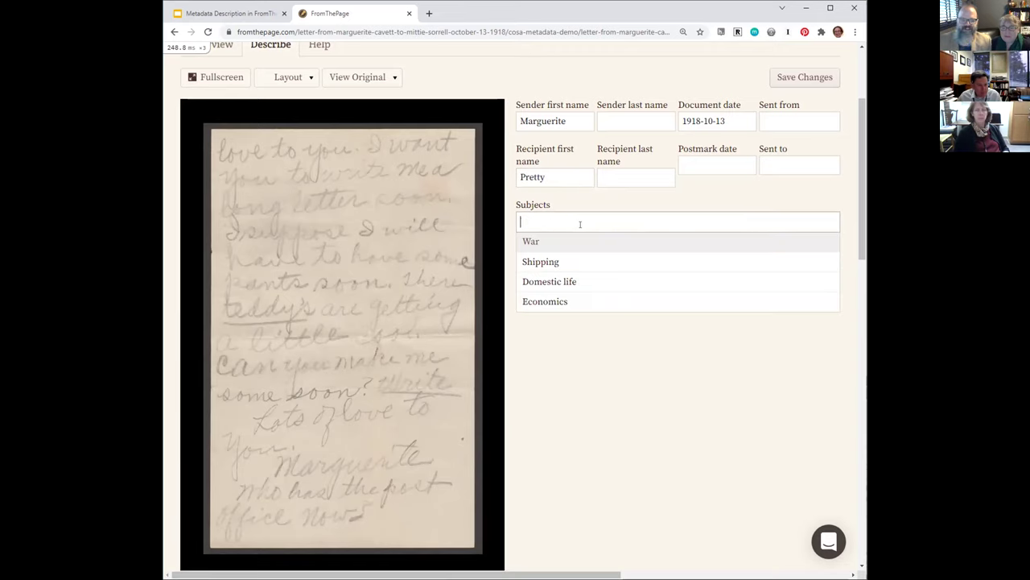
left_click(572, 262)
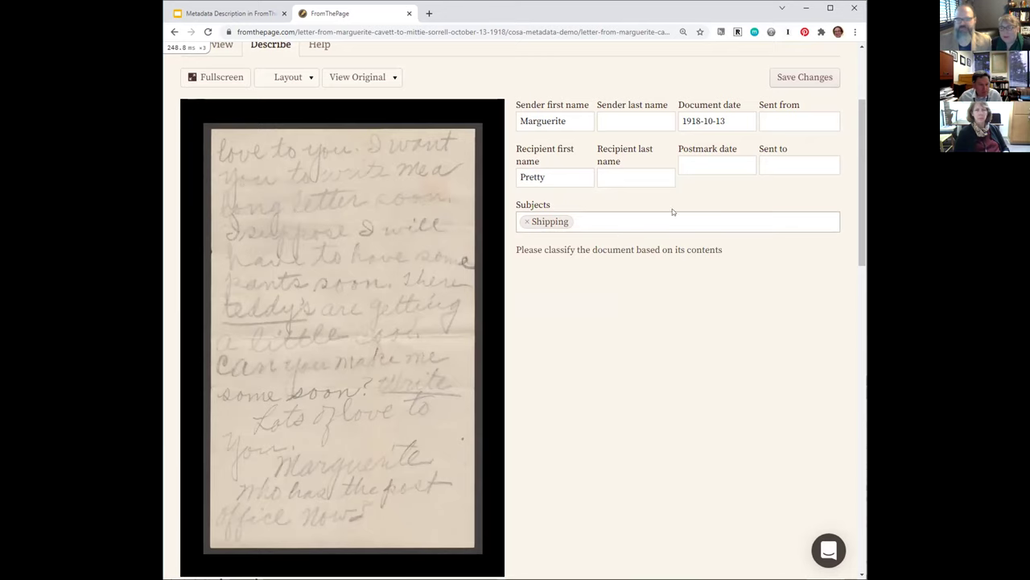
left_click(805, 79)
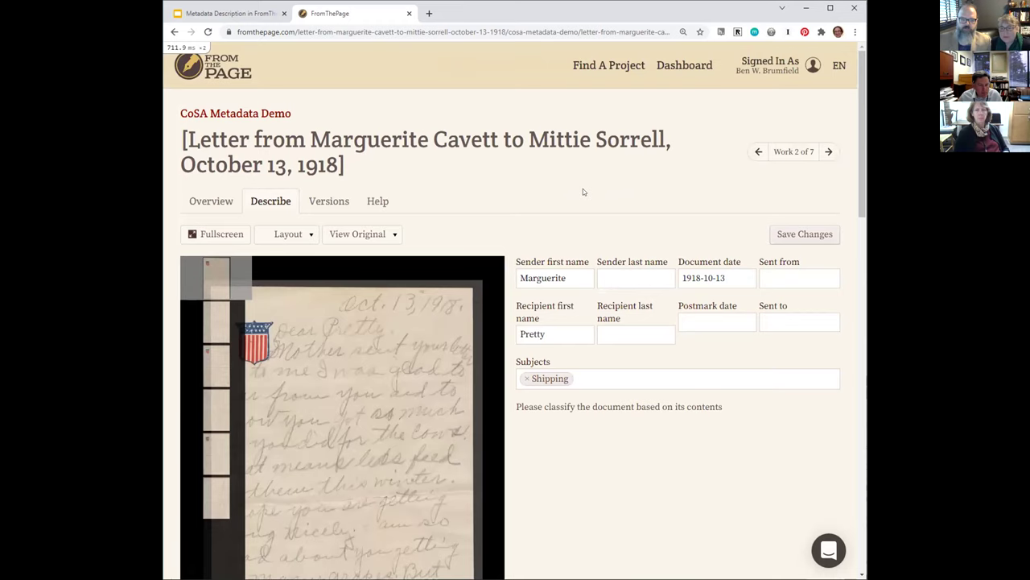
Step: View the letter's page text, and examine its original metadata record from title to identifier
left_click(377, 235)
left_click(366, 274)
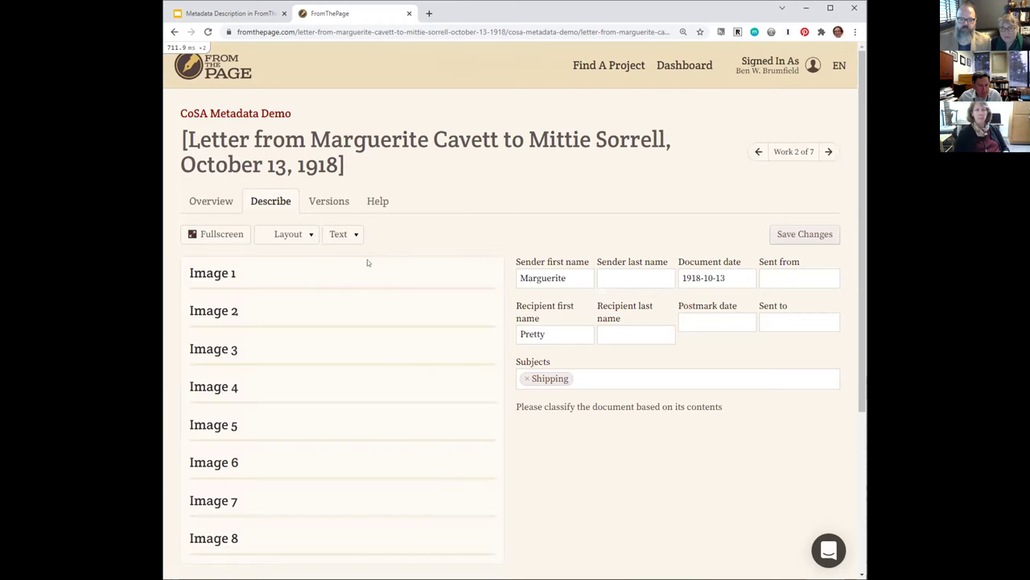
left_click(342, 234)
left_click(344, 293)
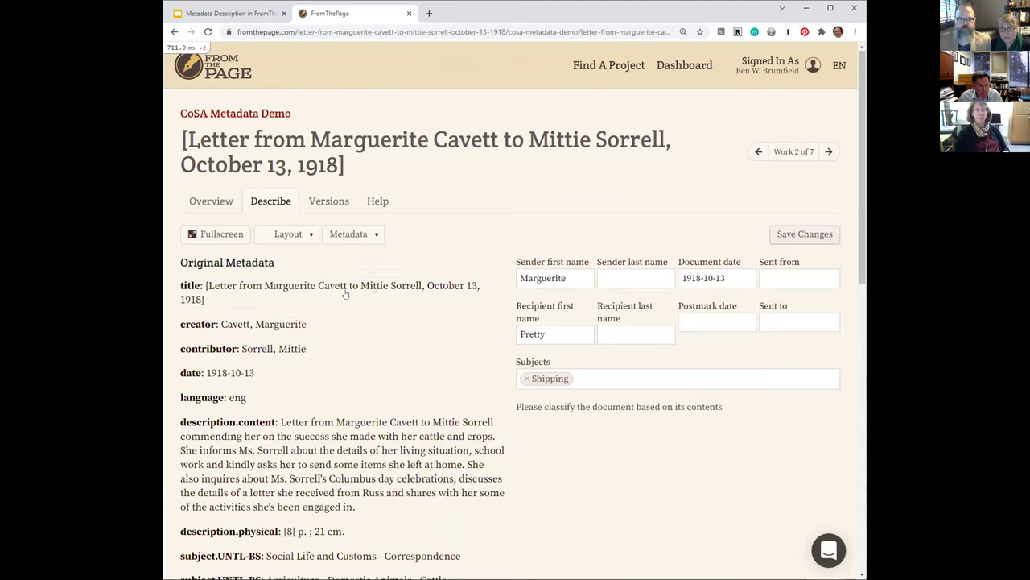
scroll(382, 302, "down", 5)
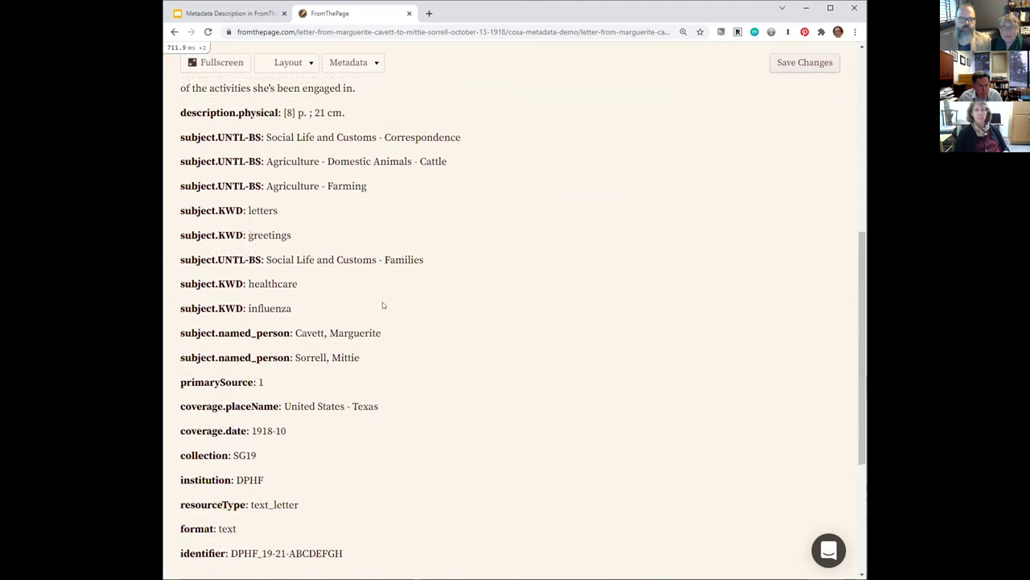
scroll(382, 302, "down", 1)
scroll(383, 301, "up", 5)
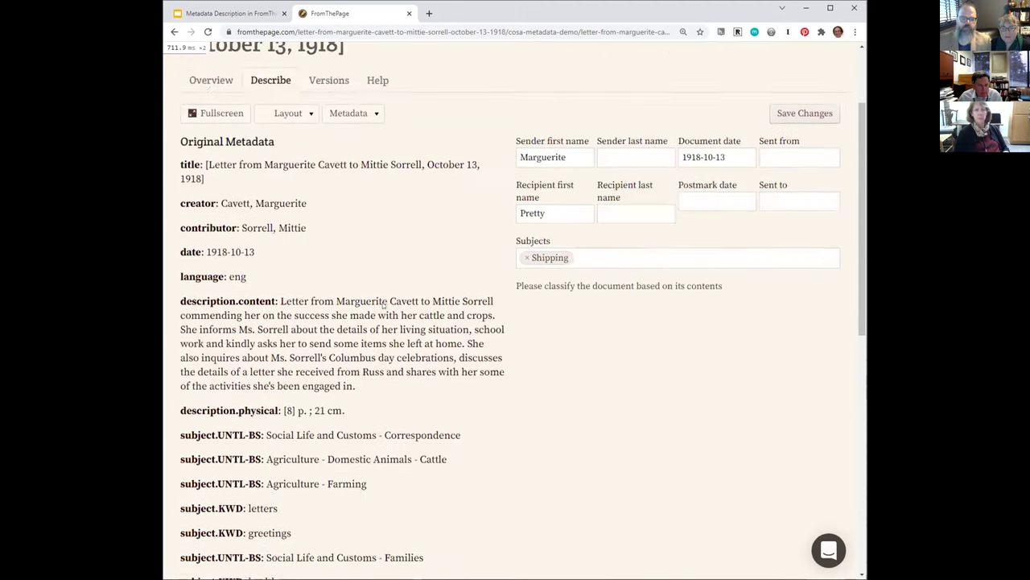
scroll(383, 305, "up", 2)
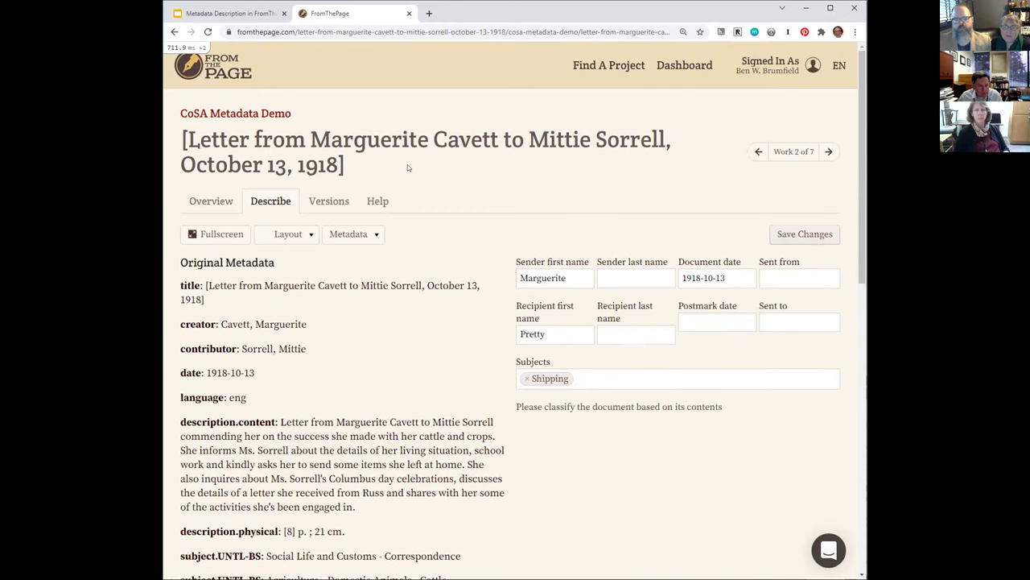
Step: Export the work metadata of the whole CoSA Metadata Demo collection as CSV
left_click(269, 114)
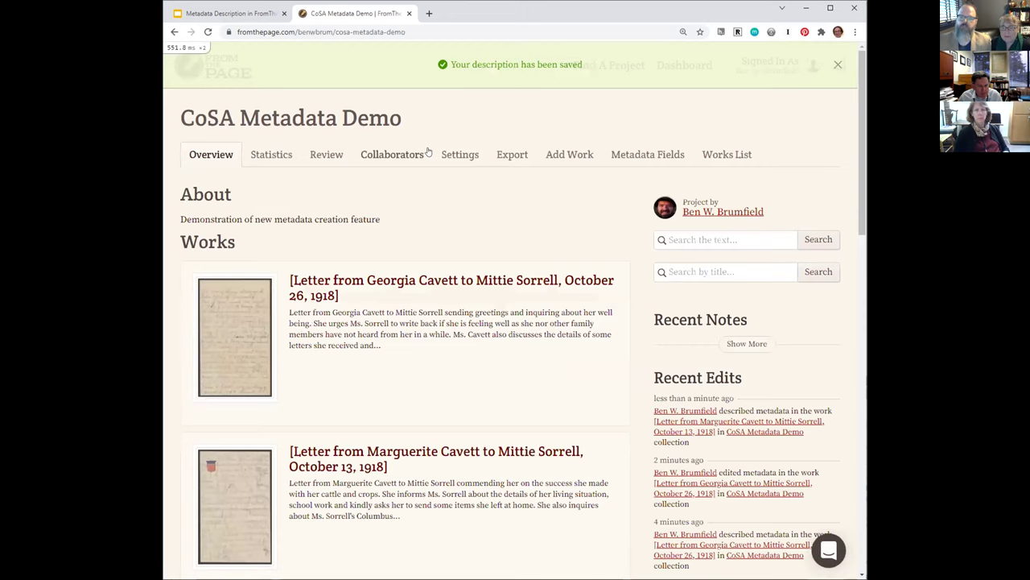
left_click(512, 155)
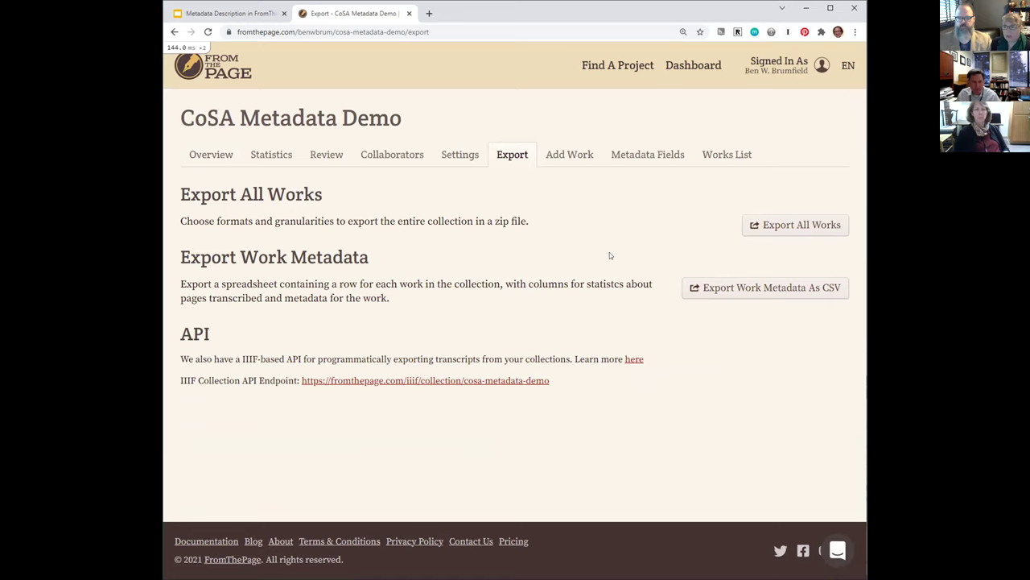
left_click(726, 292)
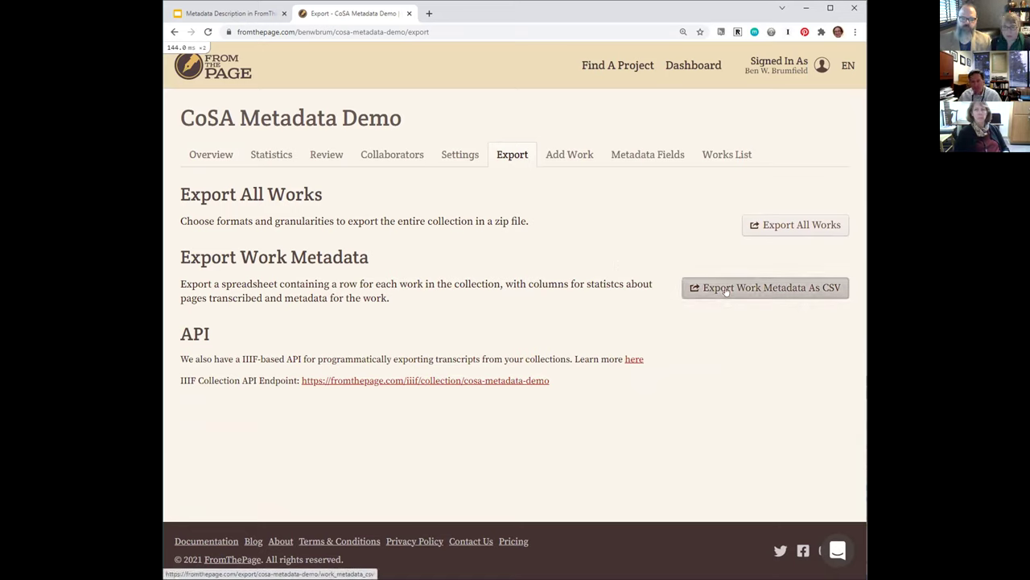
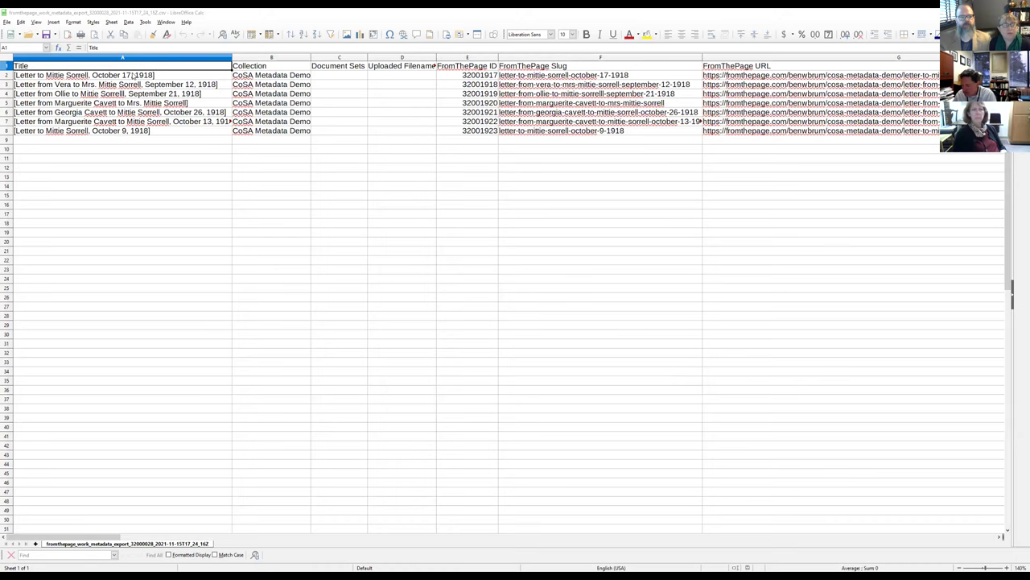
Step: Examine the identifying columns of the exported CSV in LibreOffice Calc, from Title and Collection through FromThePage URL to Originating Manifest ID
left_click(172, 76)
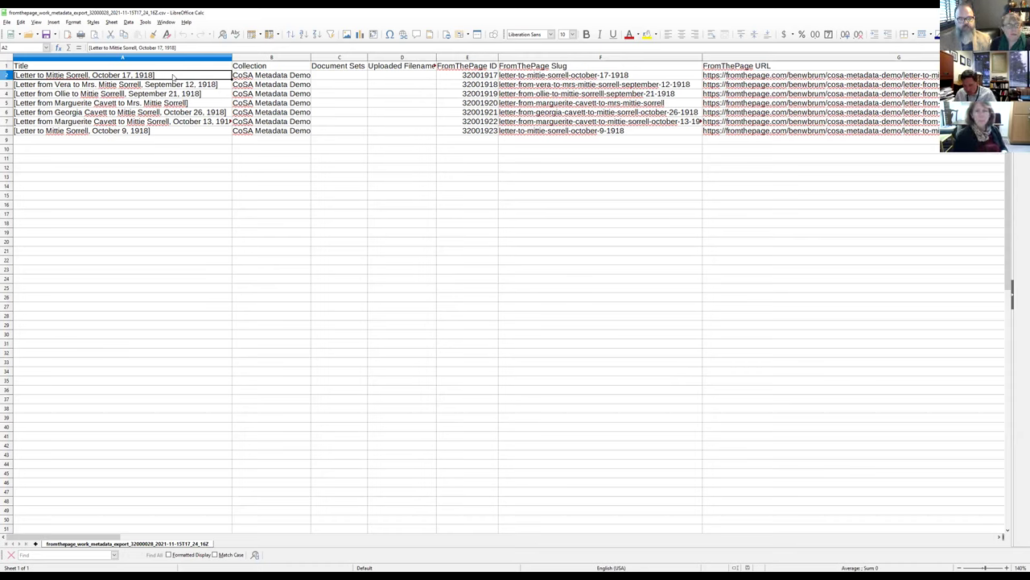
key("Right")
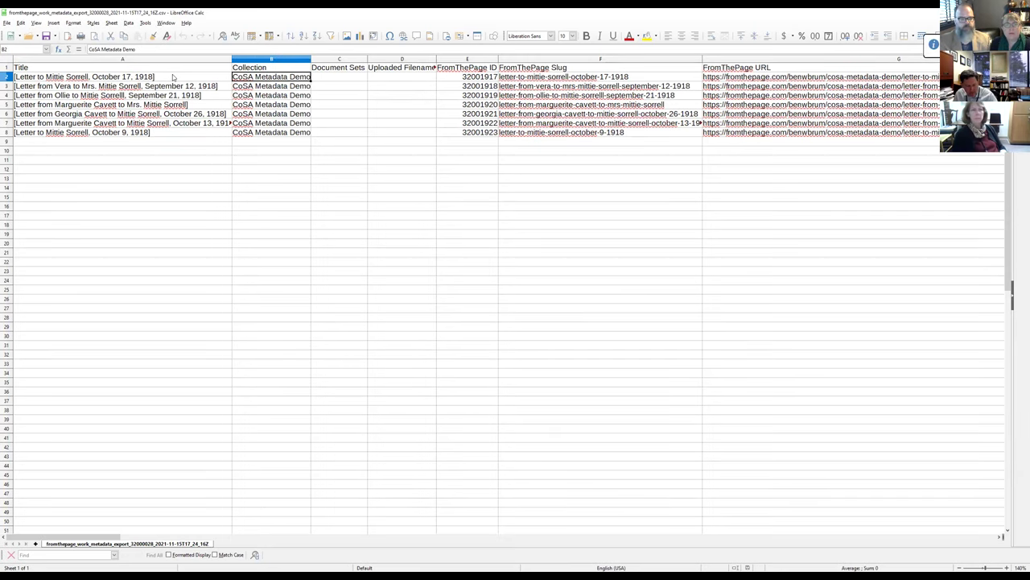
key("Right")
key("Right")
key("Left")
key("Right")
key("Right")
key("Right")
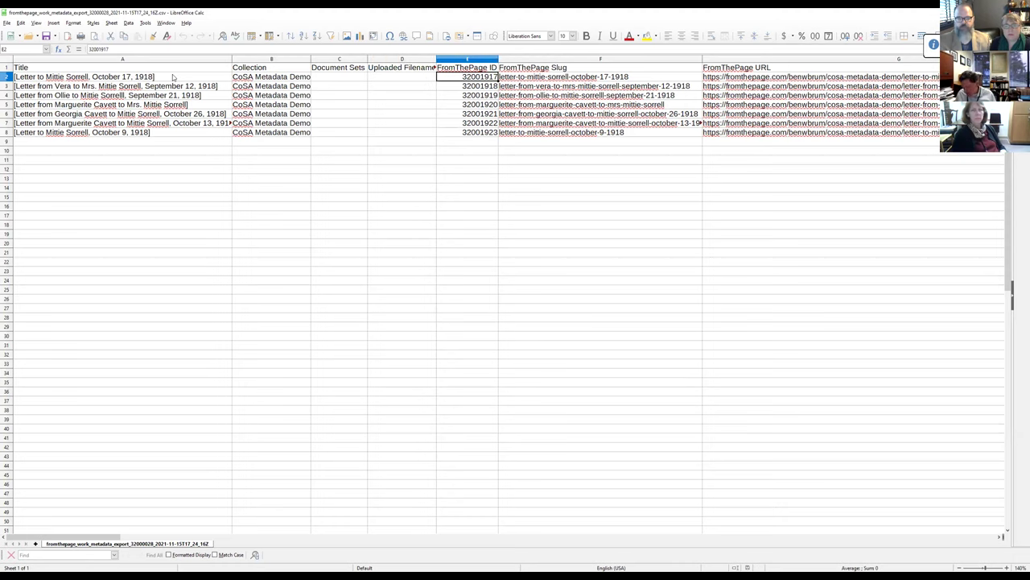
key("Right")
key("Right")
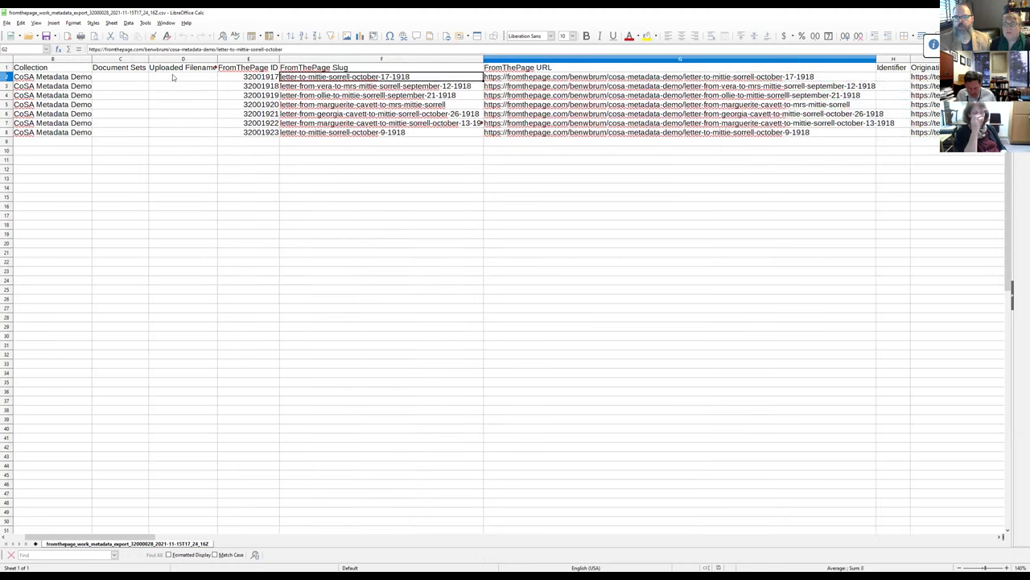
key("Right")
key("Right")
key("Right")
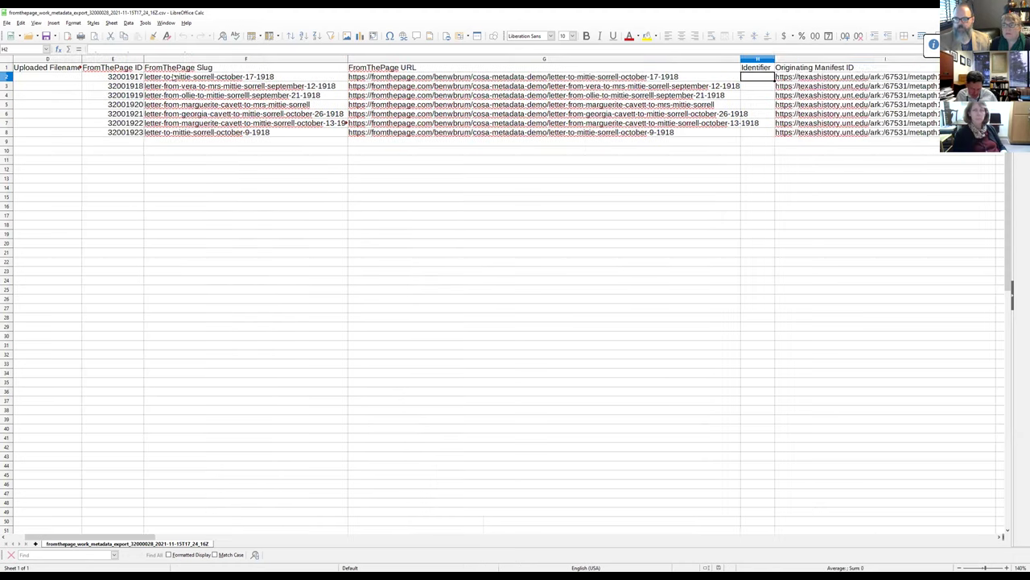
key("Right")
key("Right")
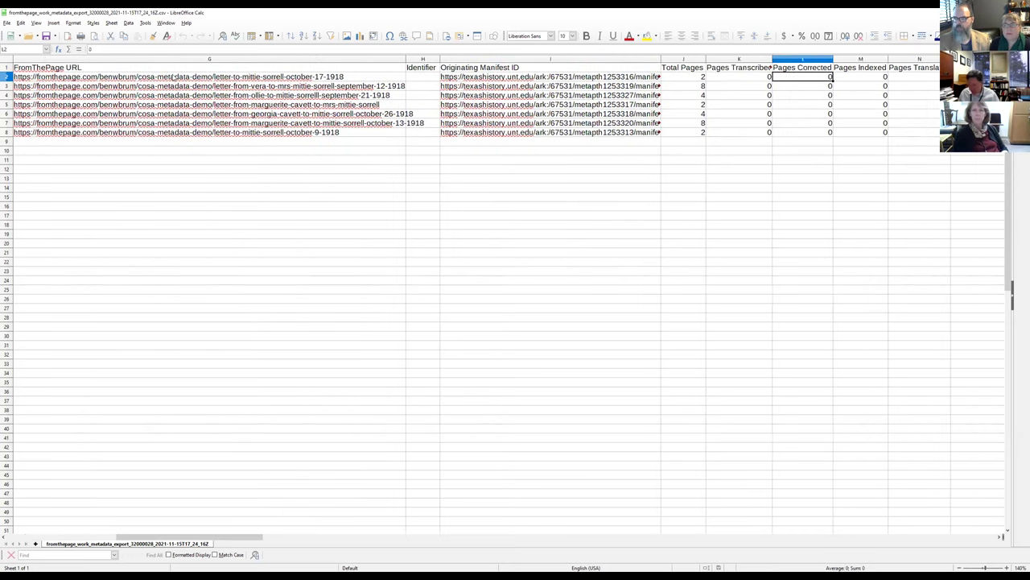
key("Left")
key("Left")
key("Left")
Step: Review the page statistics columns of the export, from Total Pages to Pages Marked Blank
key("Right")
key("Right")
key("Right")
key("Right")
key("Right")
key("Right")
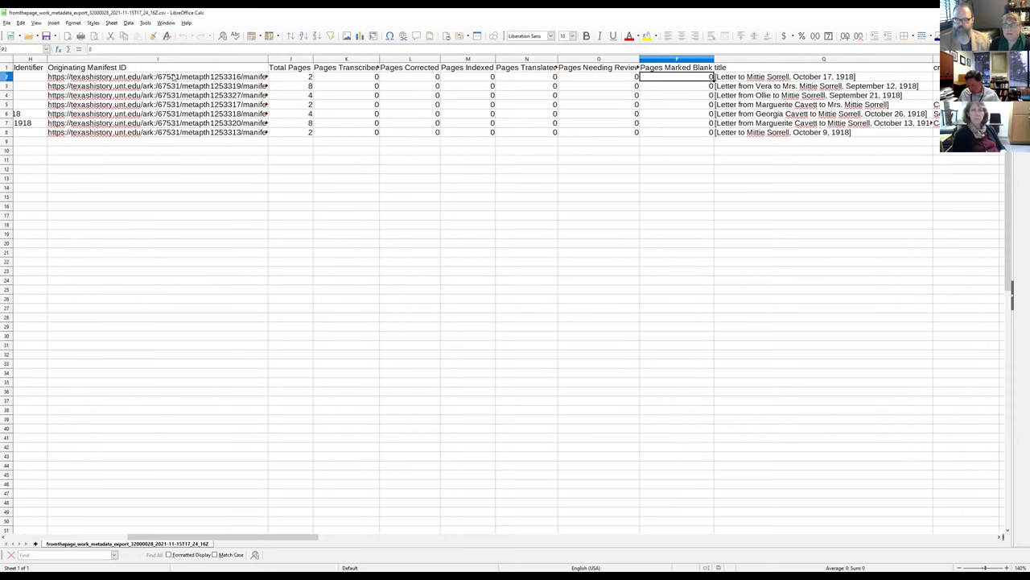
Step: Examine the original metadata columns of the export from title, creator and contributor through date and language to description.content
key("Right")
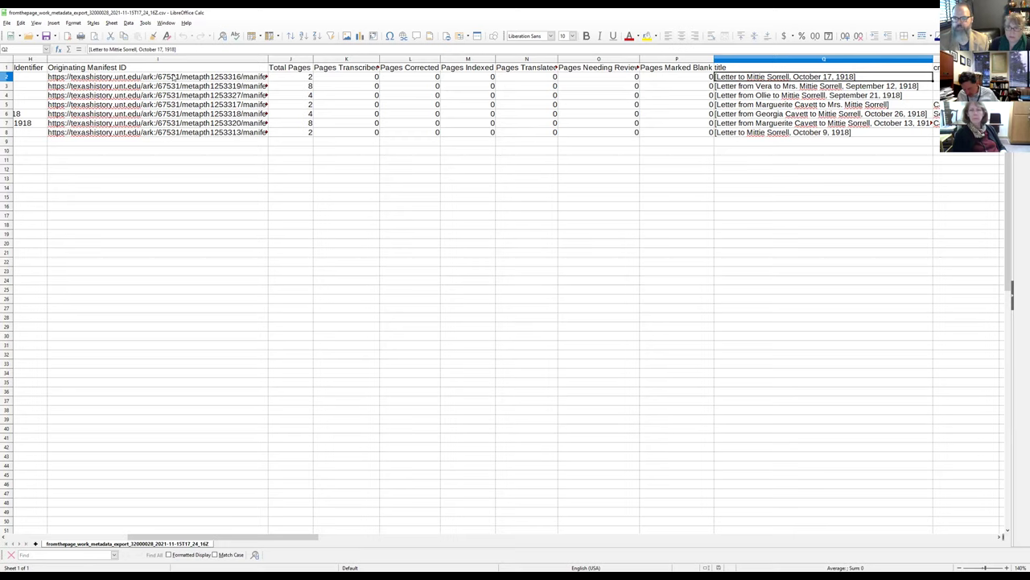
key("Right")
key("Right")
key("Right")
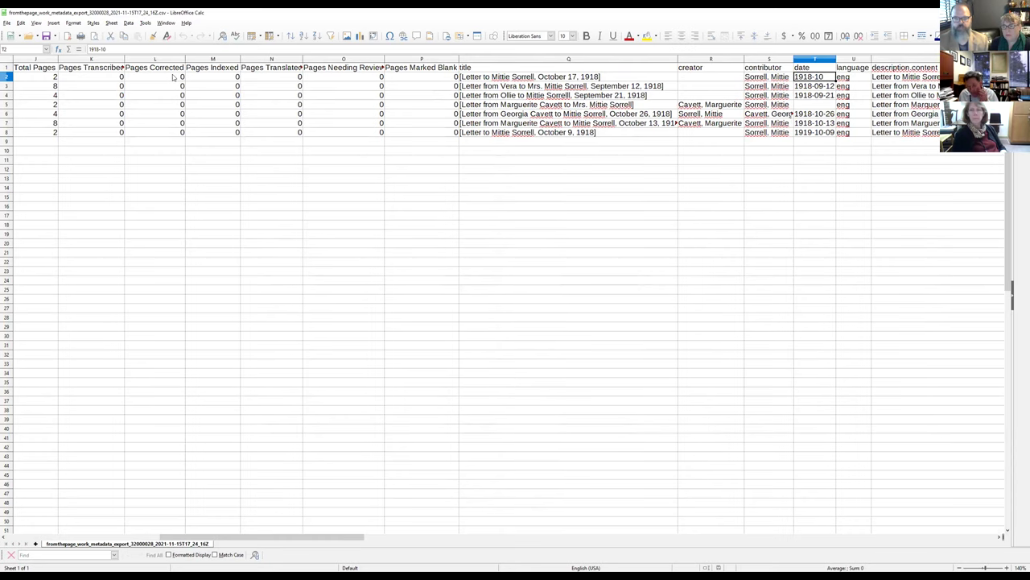
key("Right")
key("Right")
key("Right")
key("Left")
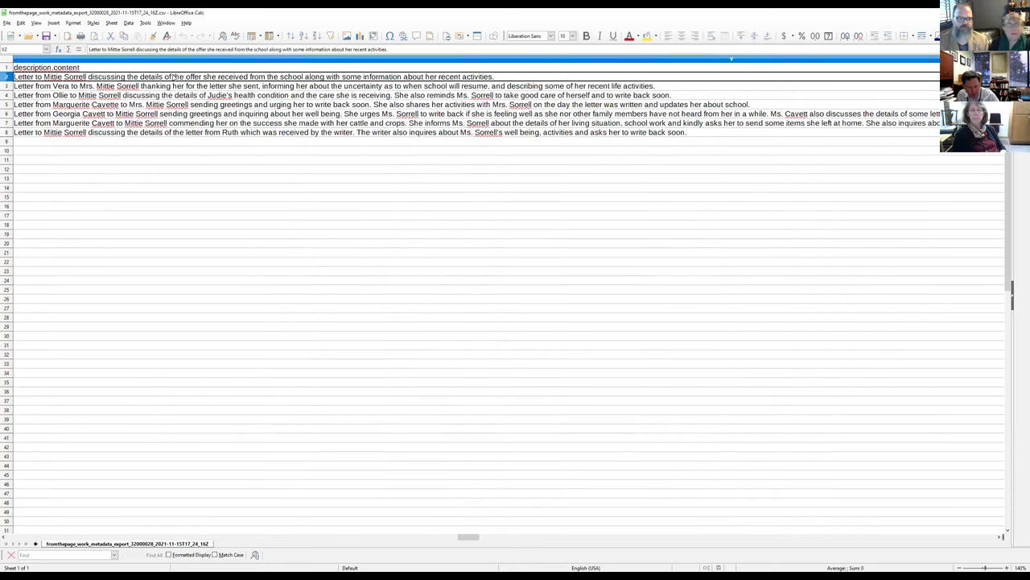
Step: Review the remaining original metadata columns, from description.physical and the subject fields through identifier to coverage
key("Right")
key("Right")
key("Right")
key("Right")
key("Right")
key("Right")
key("Right")
key("Right")
key("Right")
key("Right")
key("Right")
key("Right")
key("Right")
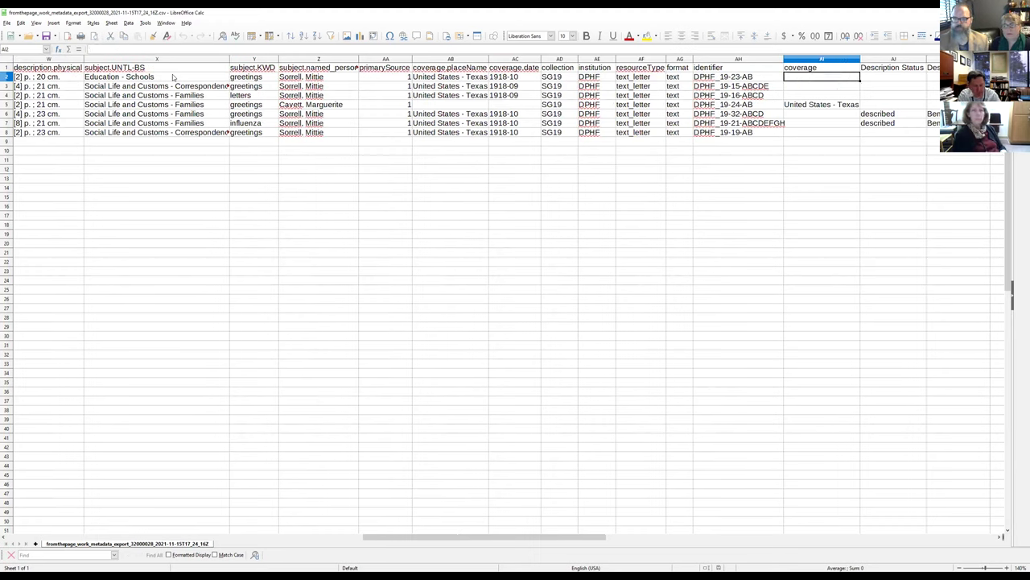
Step: Examine the Description Status column that follows the original metadata
key("Right")
key("Up")
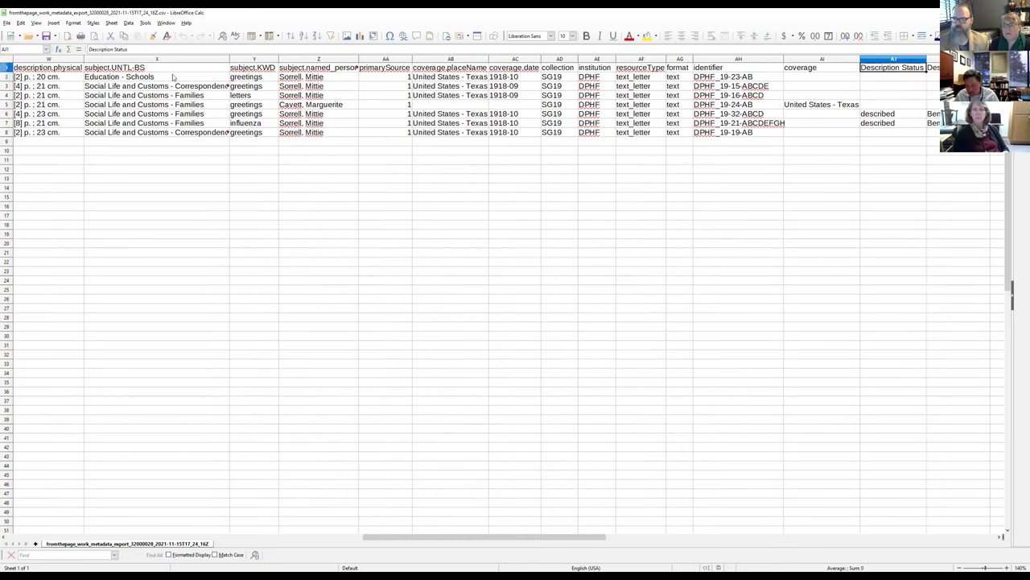
key("Down")
key("Up")
key("Down")
key("Down")
key("Up")
key("Up")
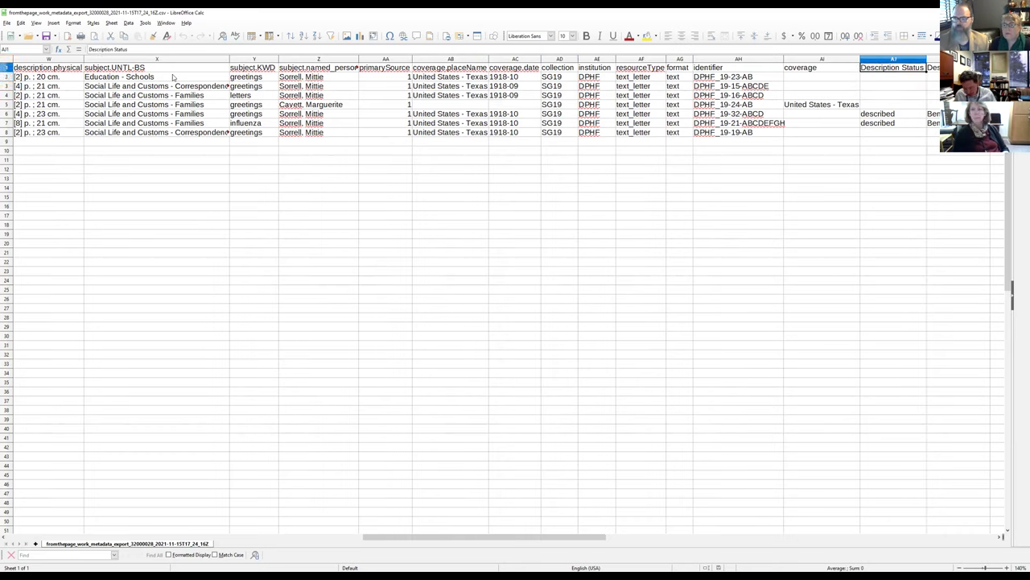
Step: Check the Description Status and Described By entries for the letter with identifier DPHF_19-32-ABCD
key("Right")
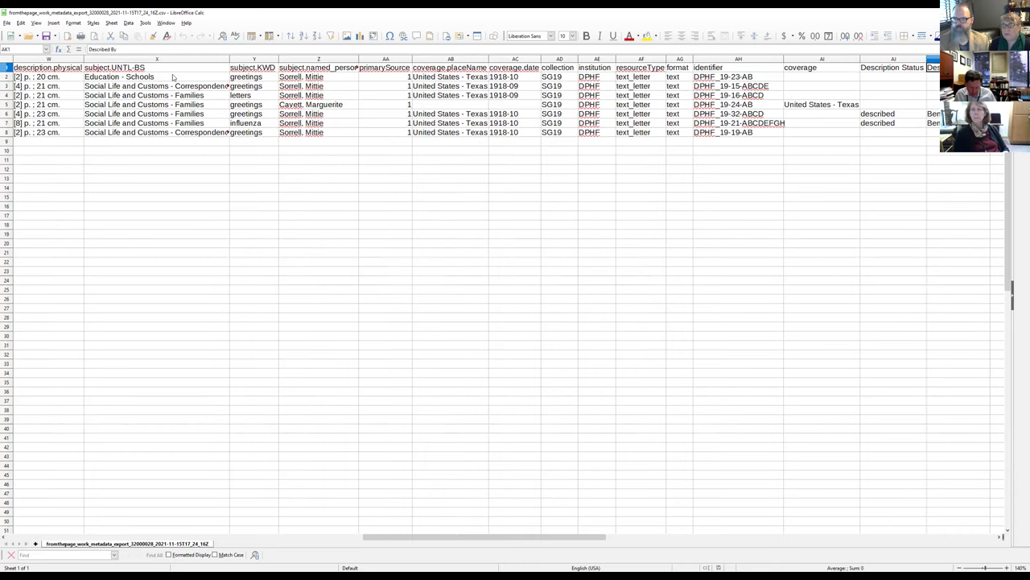
key("Left")
key("Down")
key("Down")
key("Down")
key("Down")
key("Down")
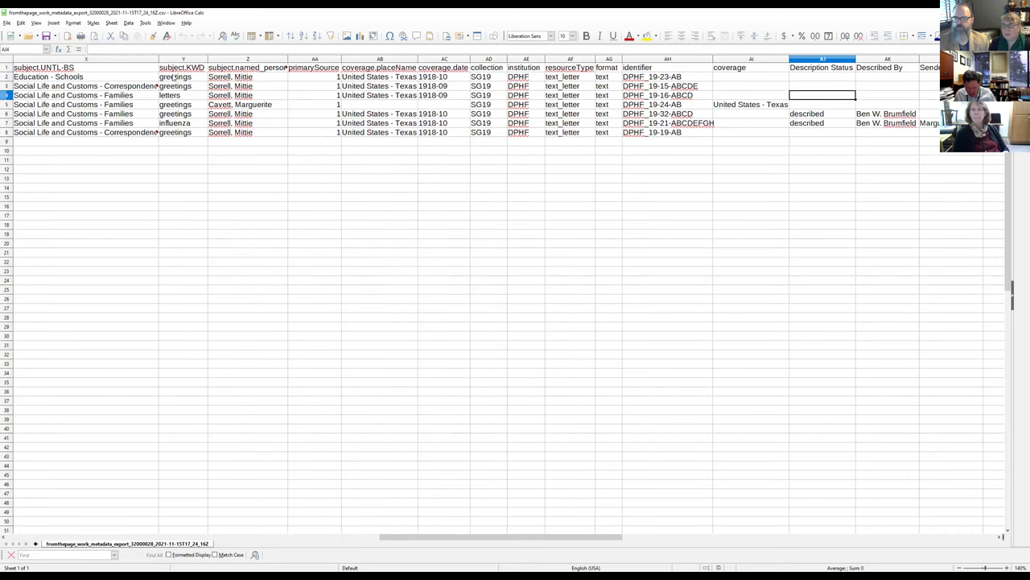
key("Up")
key("Left")
key("Right")
key("Down")
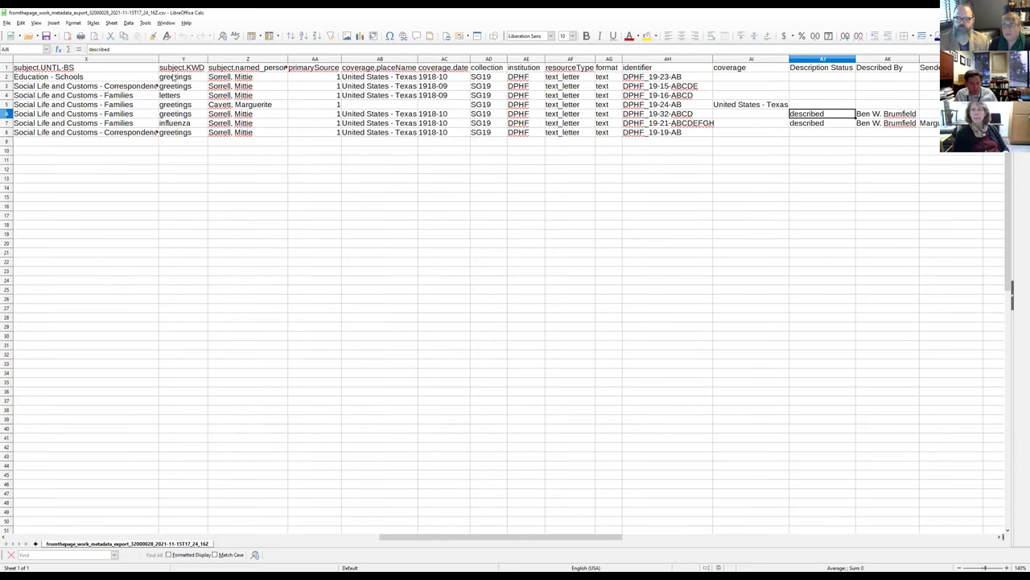
key("Right")
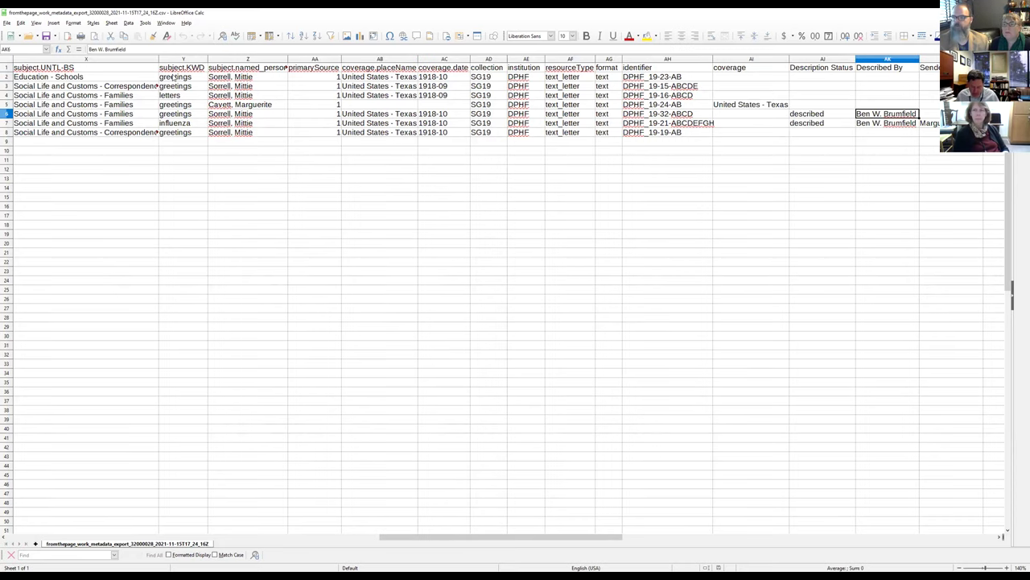
Step: Review that letter's newly described fields, from Sender first name through Document date, Sent from and Recipient to the subject column
key("Right")
key("Right")
key("Right")
key("Right")
key("Right")
key("Right")
key("Right")
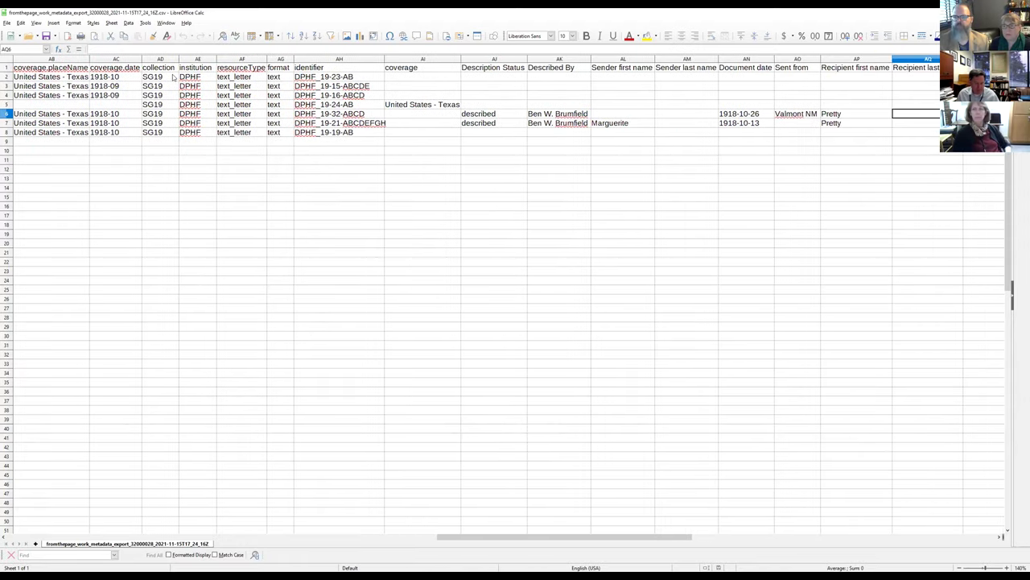
key("Right")
key("Right")
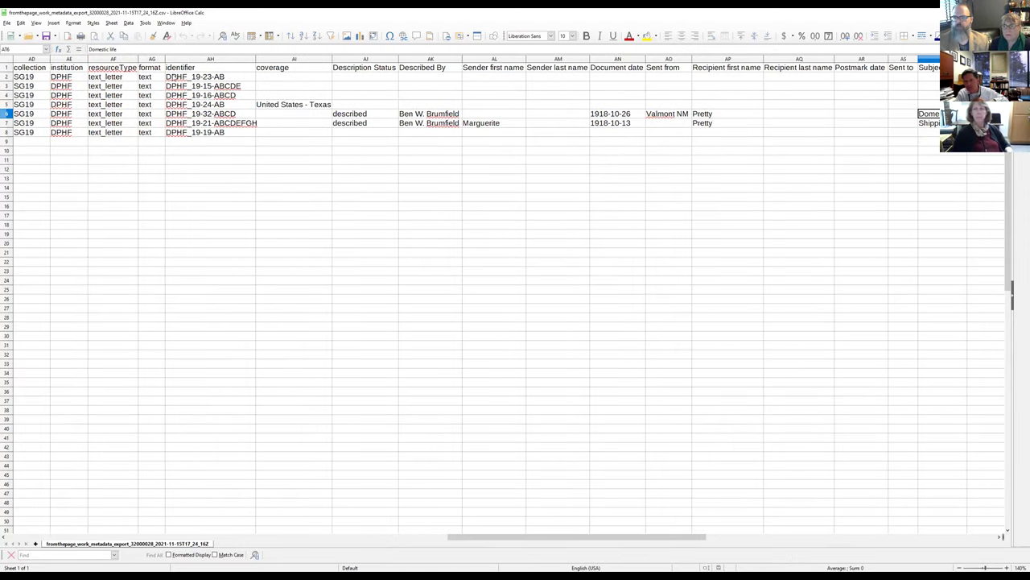
Step: Compare the sender, document date, Sent from and recipient entries of the two described letters
key("Left")
key("Left")
key("Left")
key("Left")
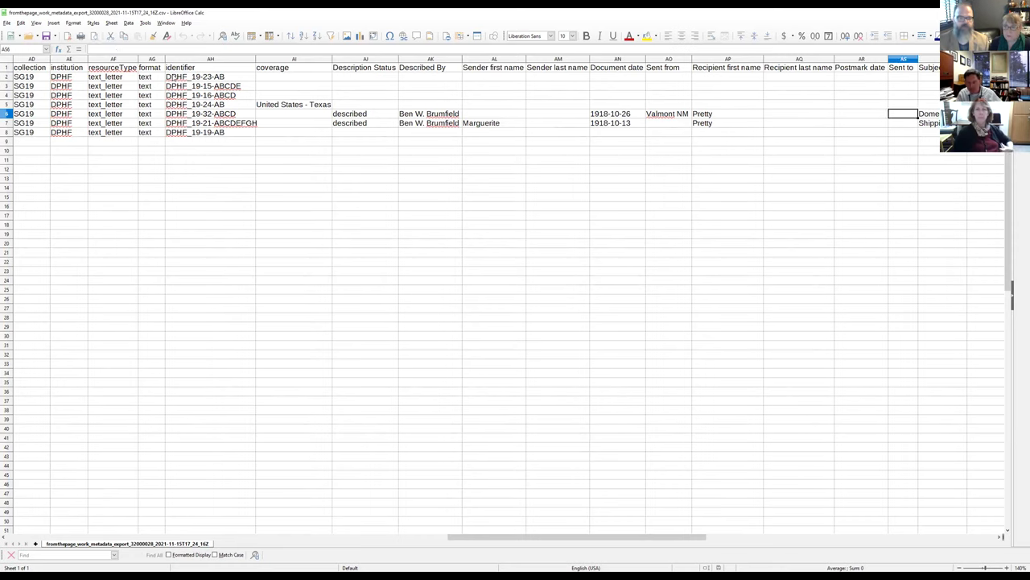
key("Left")
key("Left")
key("Down")
key("Left")
key("Left")
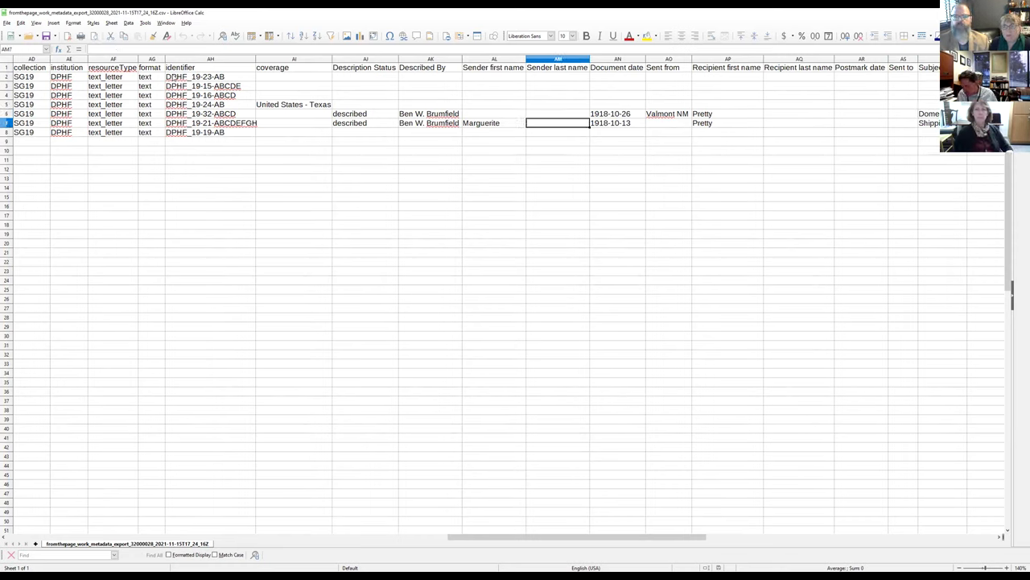
key("Right")
key("Right")
key("Right")
key("Up")
key("Right")
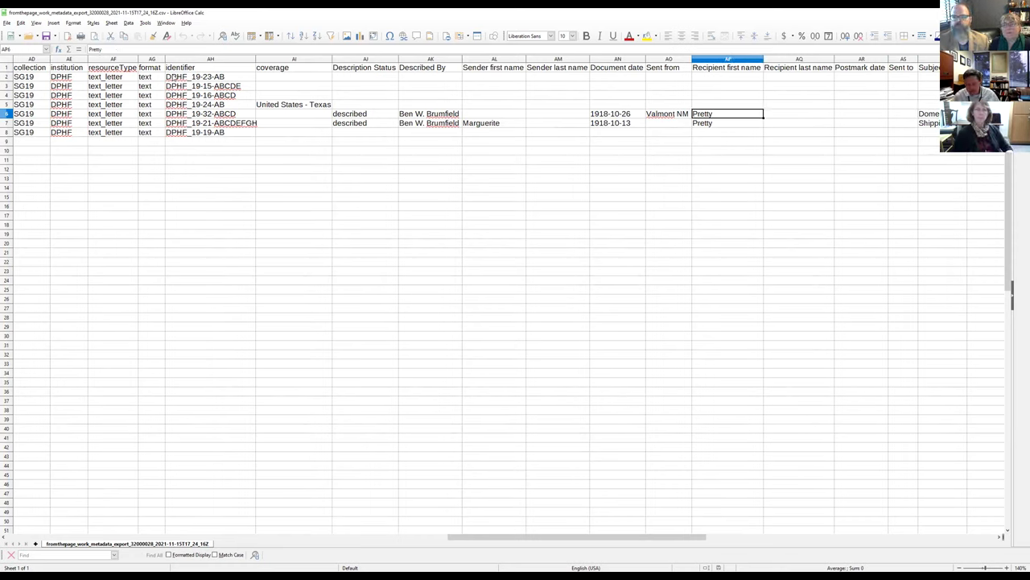
Step: Recheck both described letters' entries across the sender, recipient, Postmark date, Sent to and subject columns
key("Right")
key("Right")
key("Right")
key("Right")
key("Down")
key("Left")
key("Left")
key("Left")
key("Left")
key("Left")
key("Left")
key("Left")
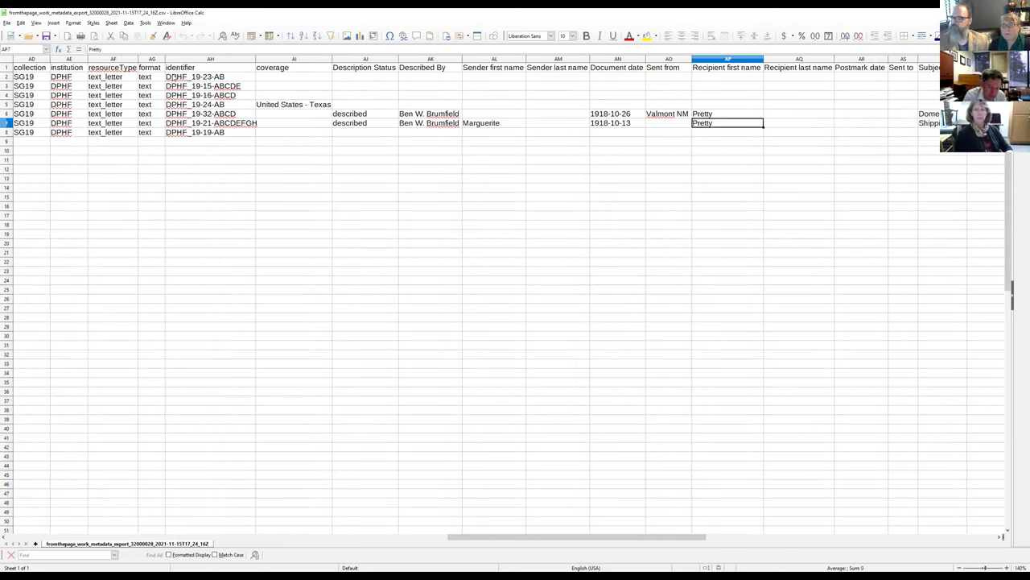
key("Left")
key("Right")
key("Right")
key("Right")
key("Right")
key("Right")
key("Right")
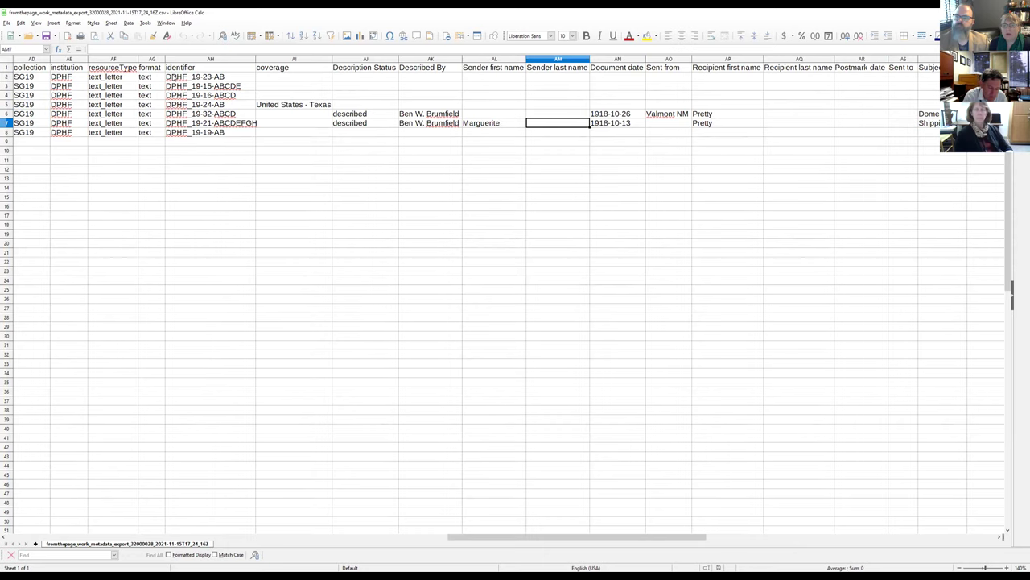
key("Right")
key("Right")
key("Up")
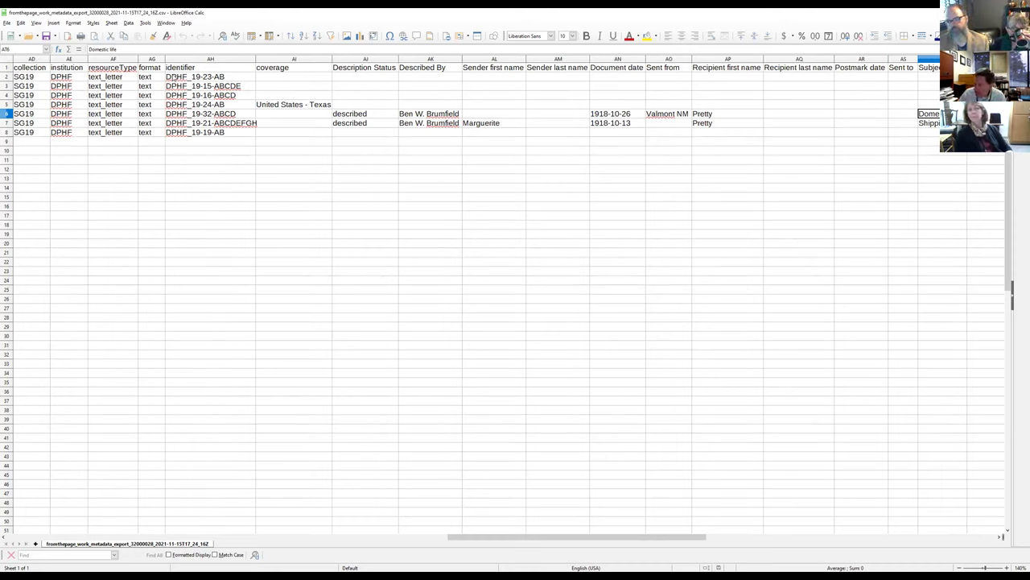
Step: Look back along the DPHF_19-32-ABCD row from the subject column through Described By to the original resourceType column
key("Left")
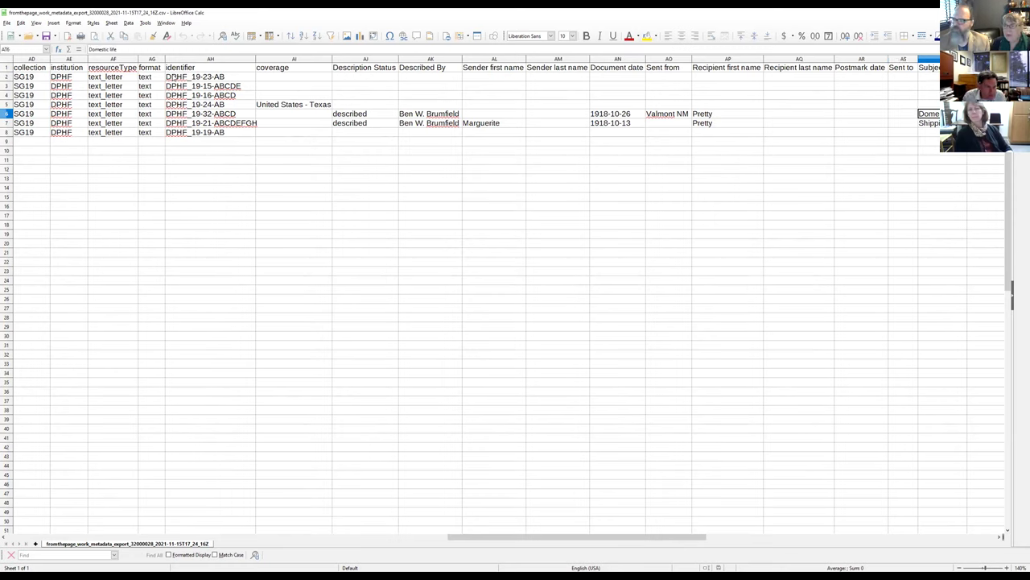
key("Left")
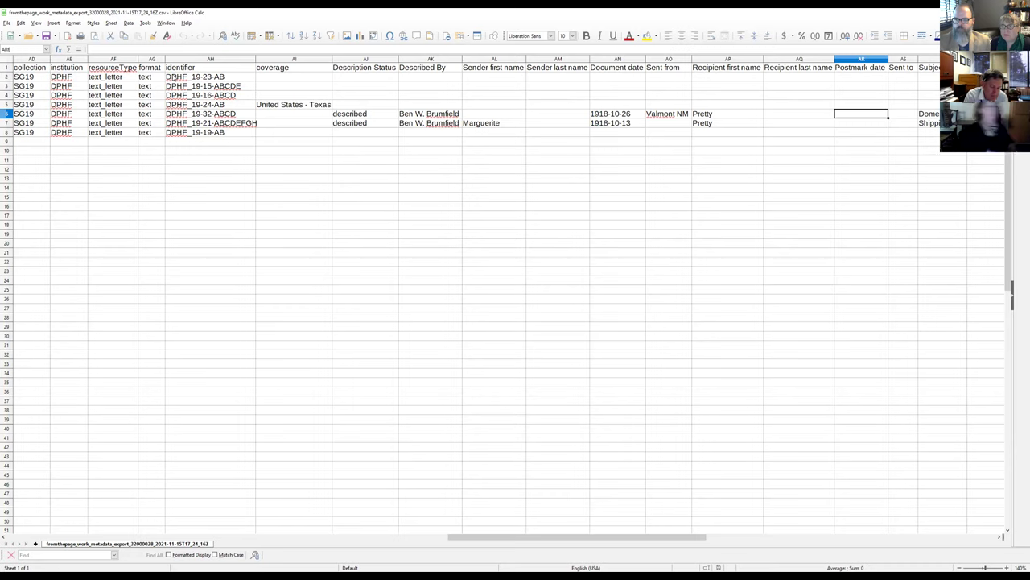
key("Left")
key("Left")
key("Left")
key("Left")
key("Left")
key("Left")
key("Left")
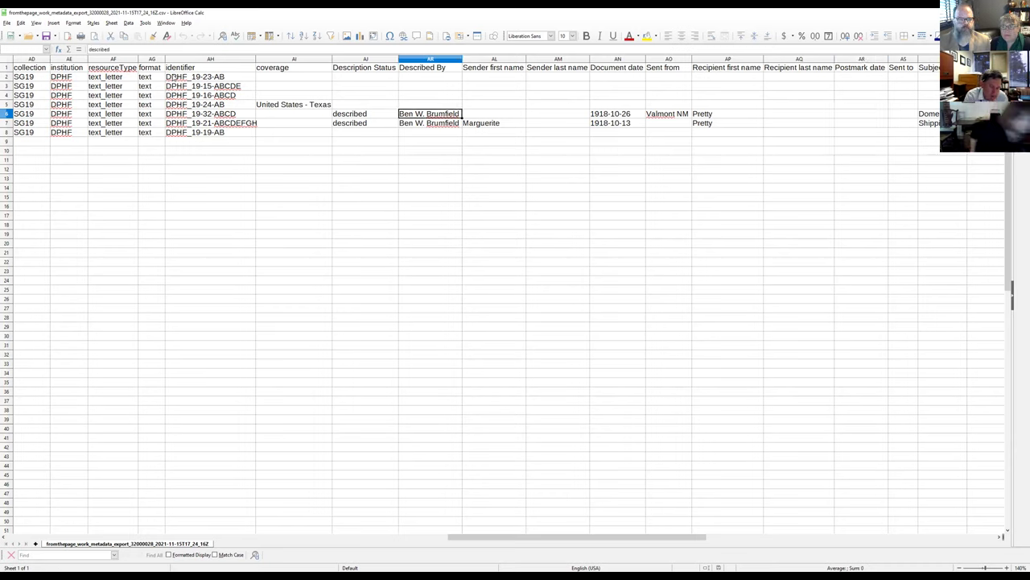
key("Left")
key("Left")
key("Left")
key("Left")
key("Left")
key("Left")
key("Left")
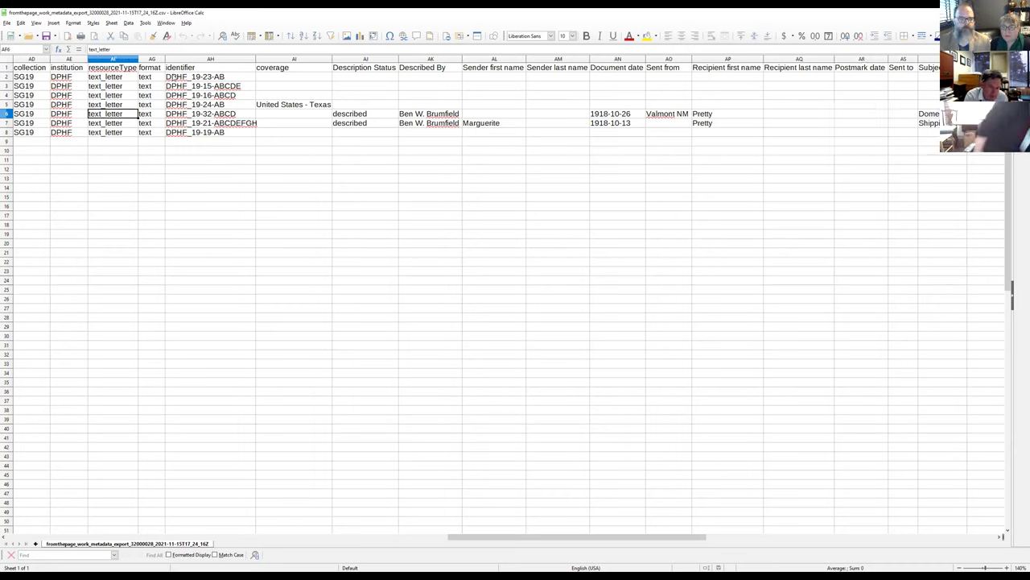